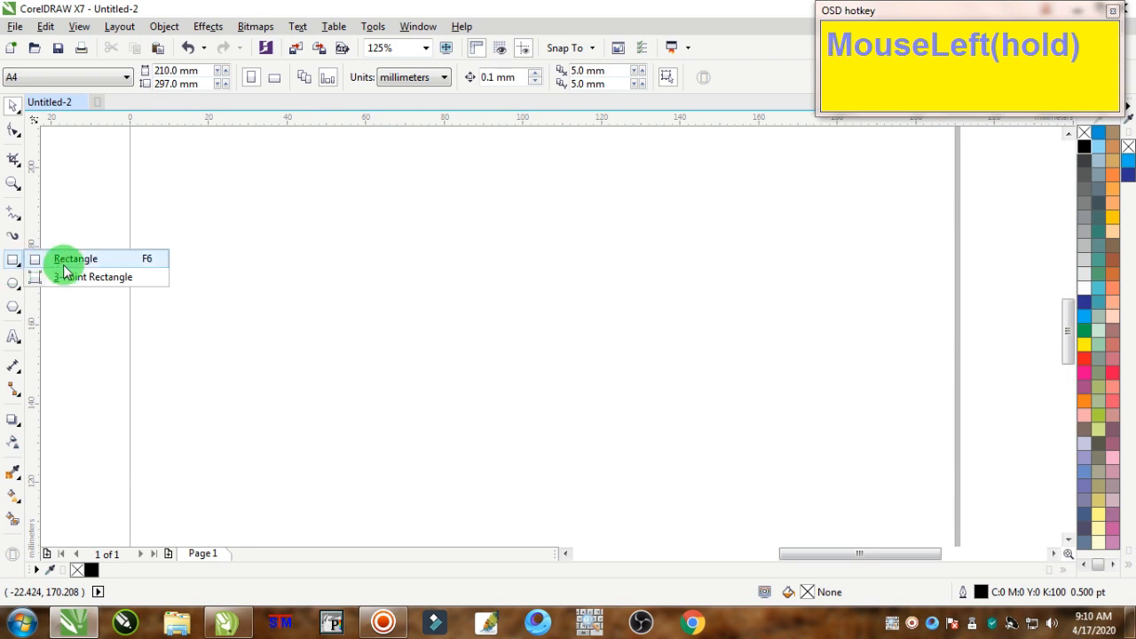
Draw a rectangle in the upper middle of the page and size it to 88 mm wide by 54 mm high
drag(360, 264, 679, 446)
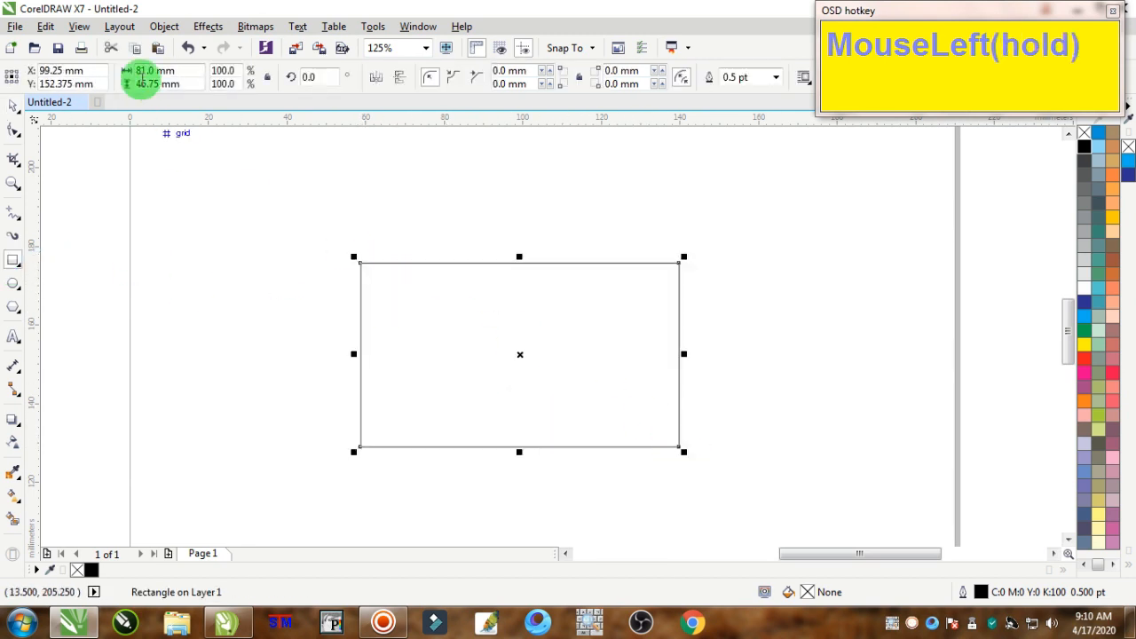
click(196, 70)
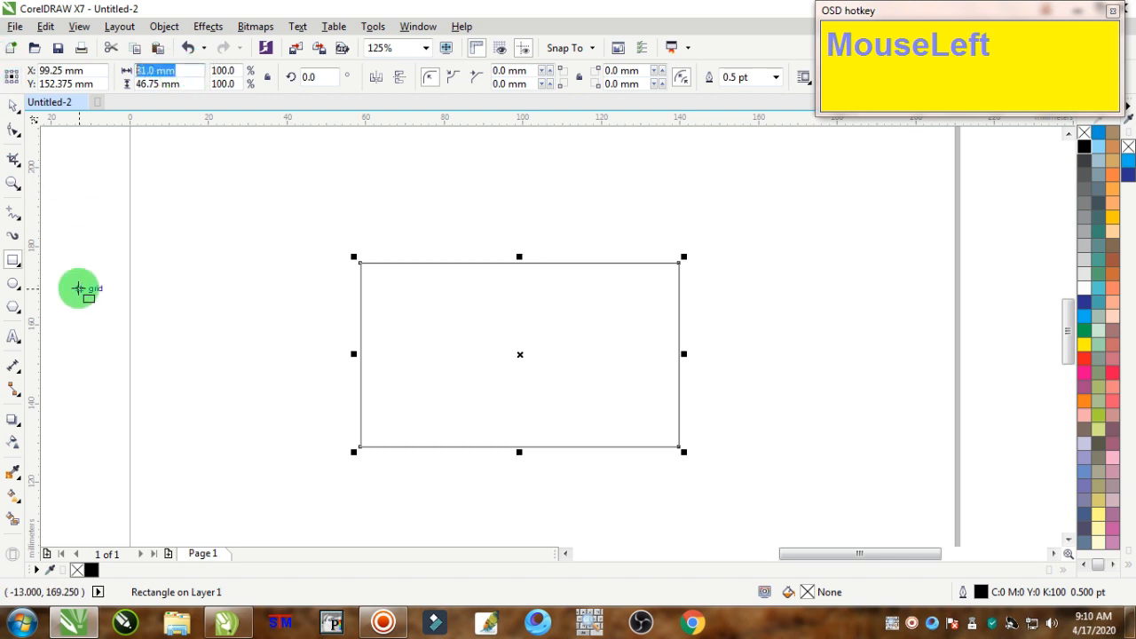
text(88)
key(Tab)
text(54)
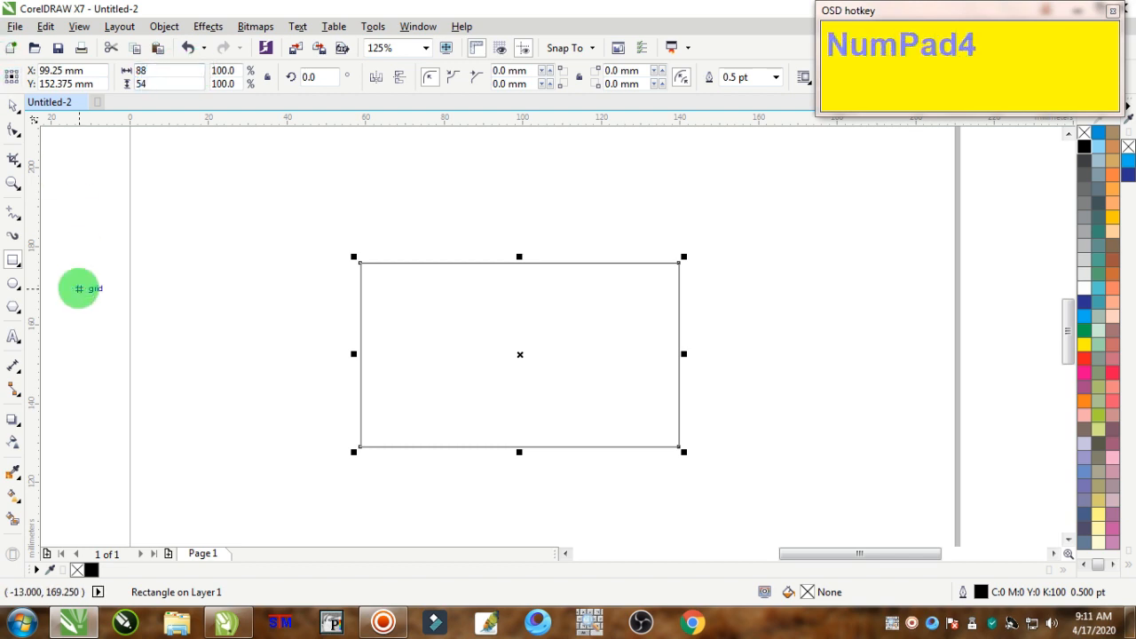
key(Return)
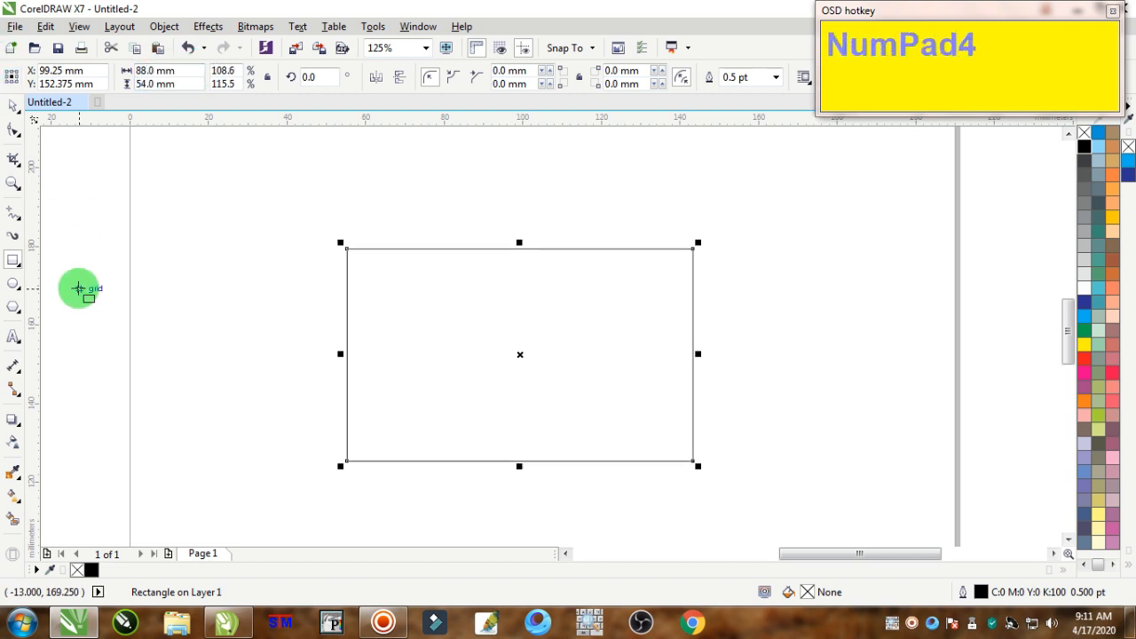
Shift the 88 × 54 mm rectangle slightly sideways, then copy it and paste the duplicate in place
click(12, 107)
click(219, 168)
drag(523, 292, 549, 288)
right_click(549, 293)
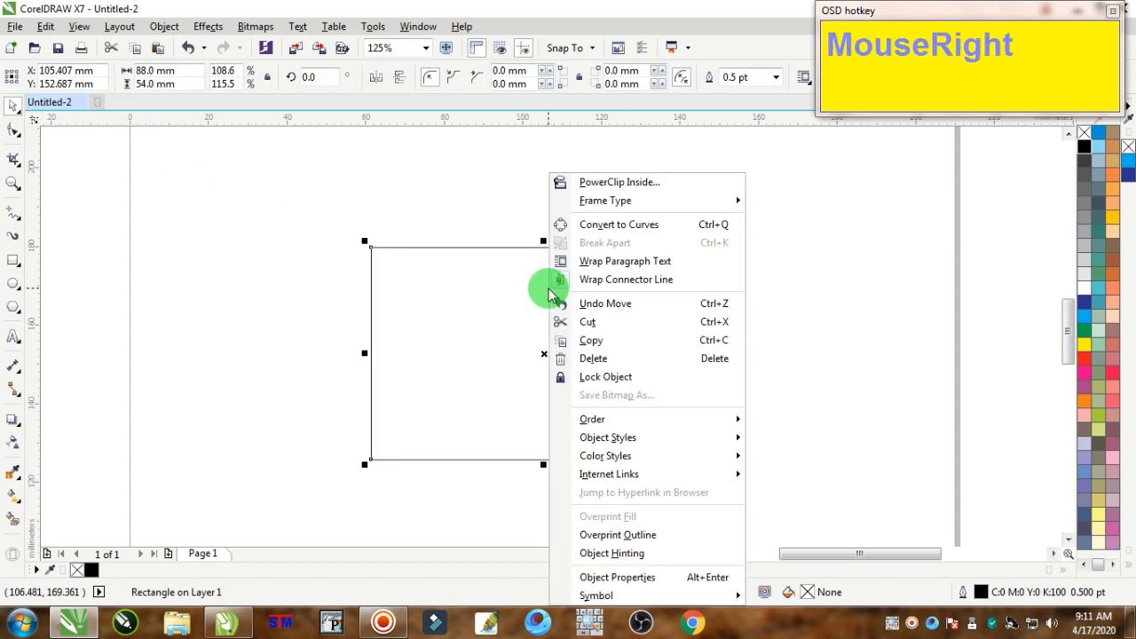
click(593, 341)
click(841, 303)
right_click(847, 306)
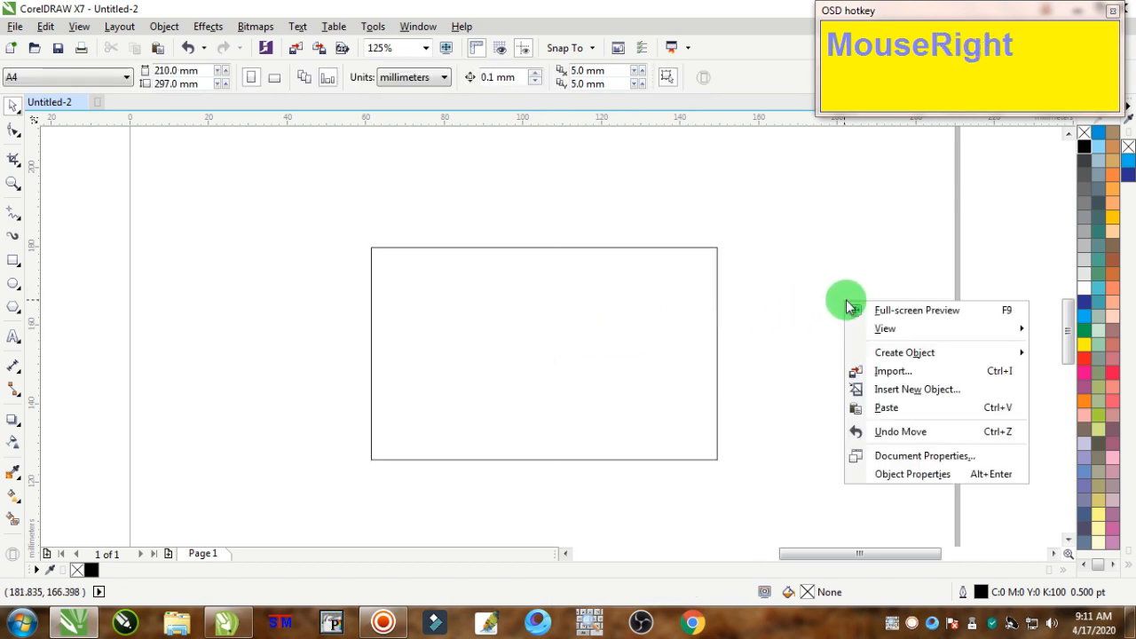
click(895, 410)
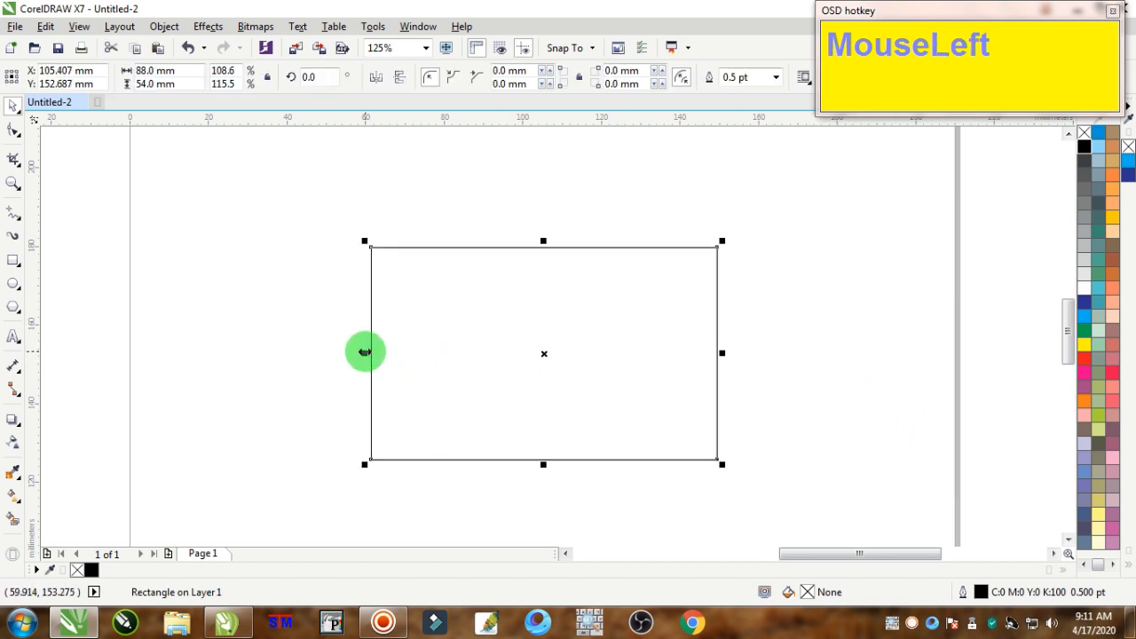
Narrow the duplicate to the card's right half, about 44.4 mm wide, and fill it blue (C100 M20) without an outline
drag(364, 353, 530, 361)
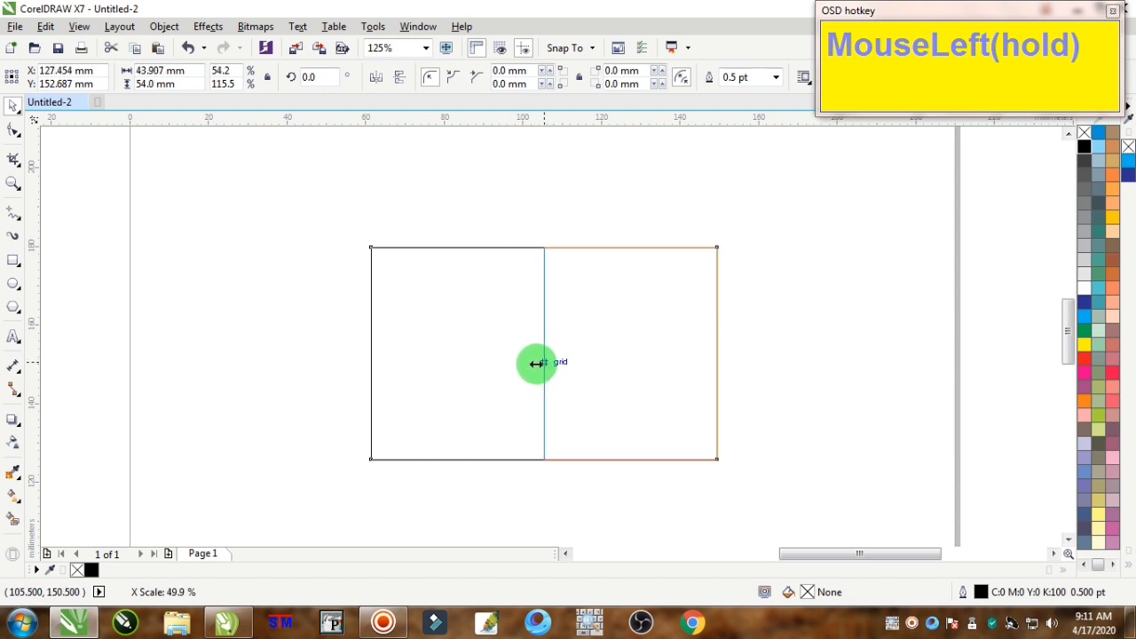
drag(533, 363, 542, 359)
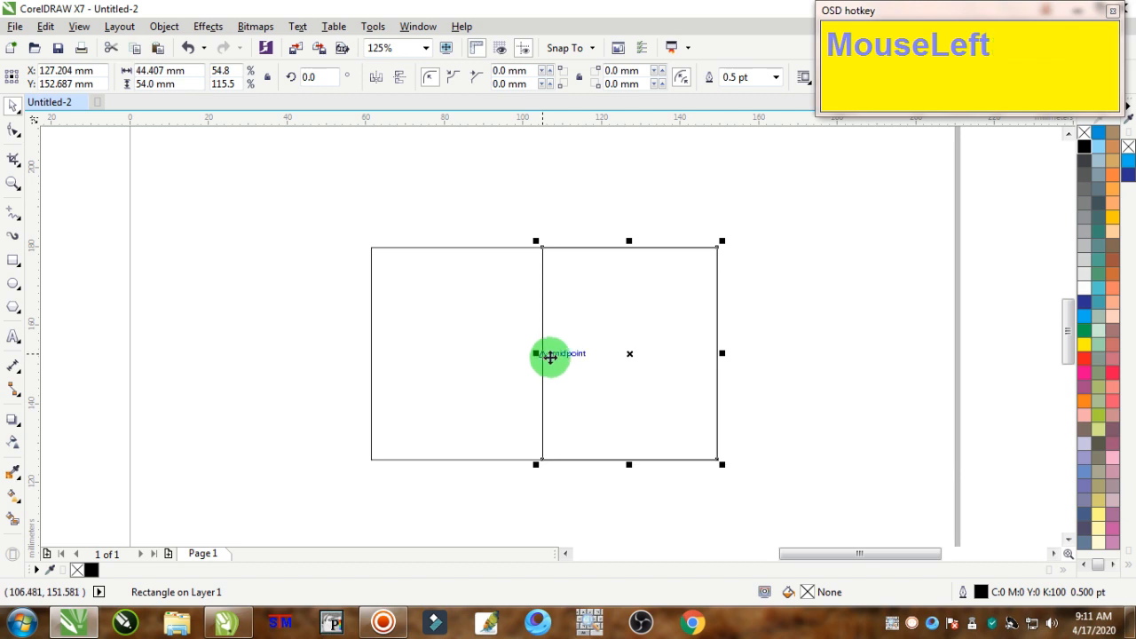
click(1098, 134)
right_click(1084, 132)
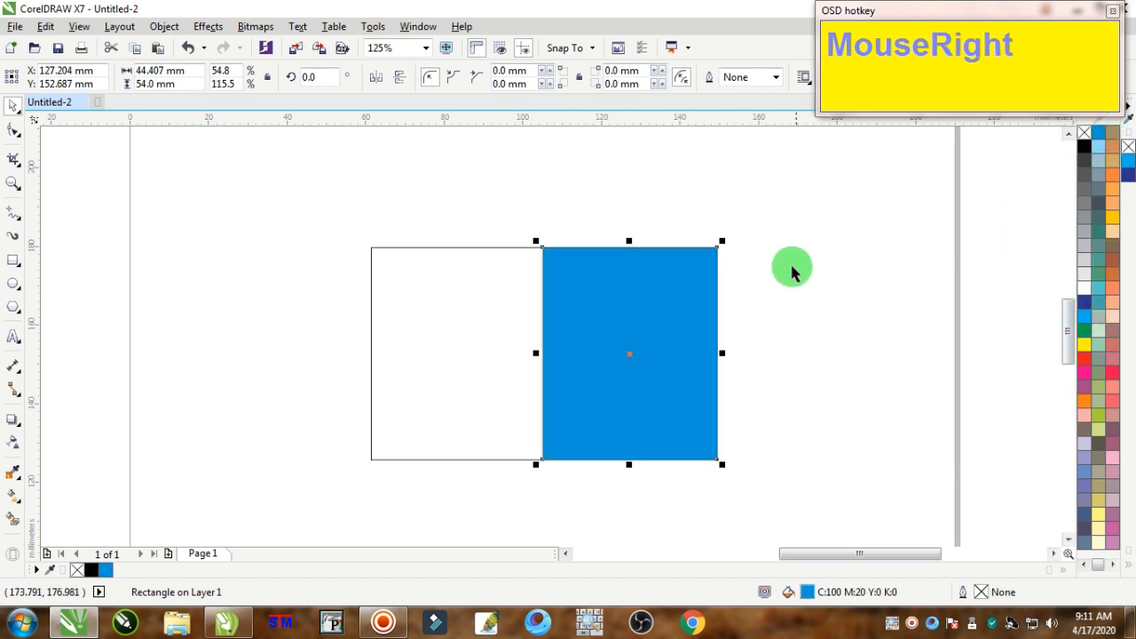
click(786, 270)
click(635, 338)
scroll(634, 334, up, 2)
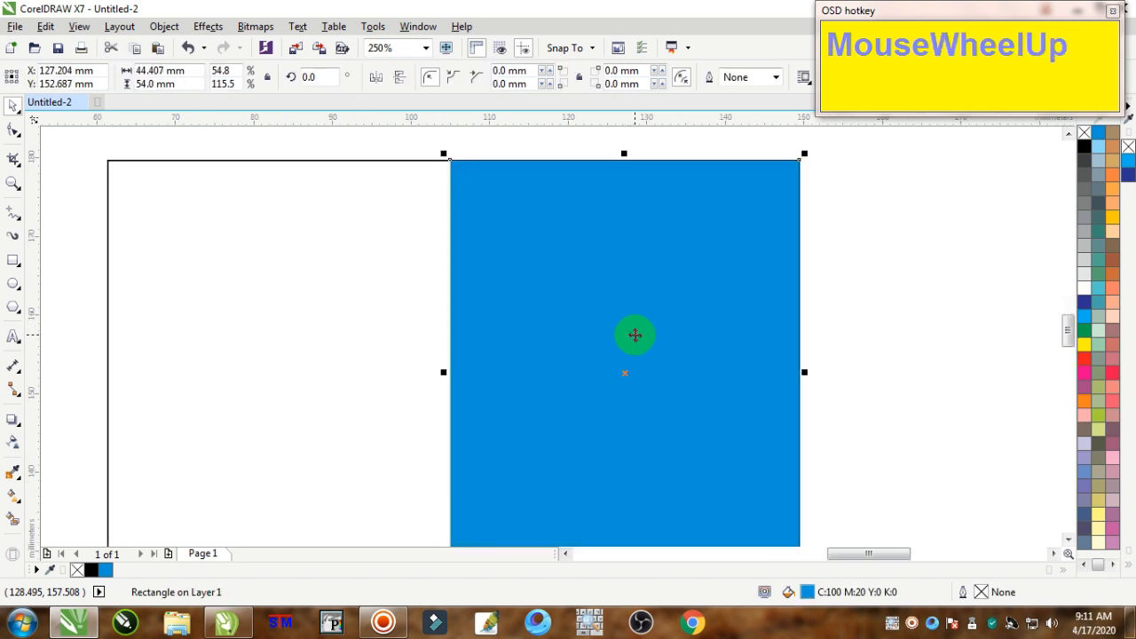
scroll(635, 335, down, 2)
click(845, 290)
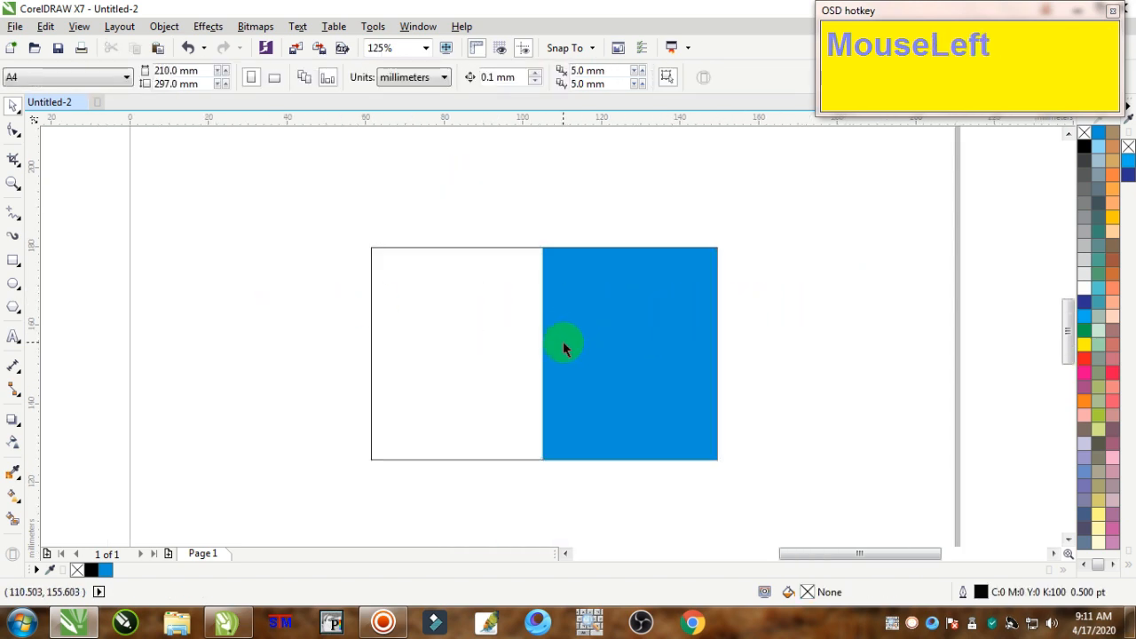
Draw an upright rectangle about 8 mm wide and 28 mm high across the boundary between the white and blue halves
scroll(563, 344, up, 2)
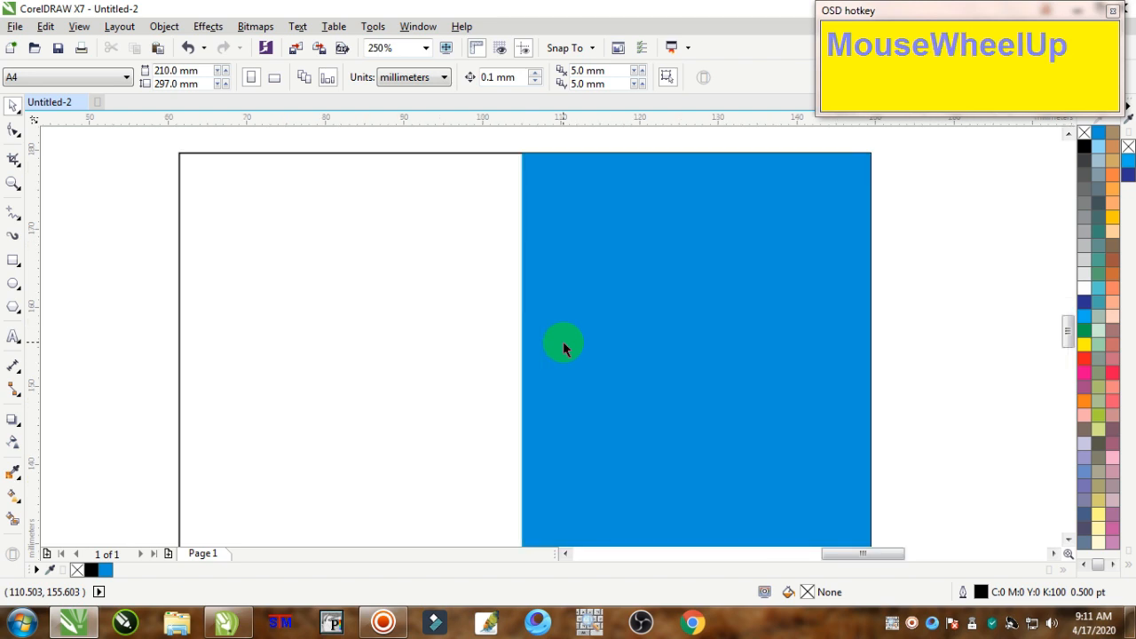
click(18, 260)
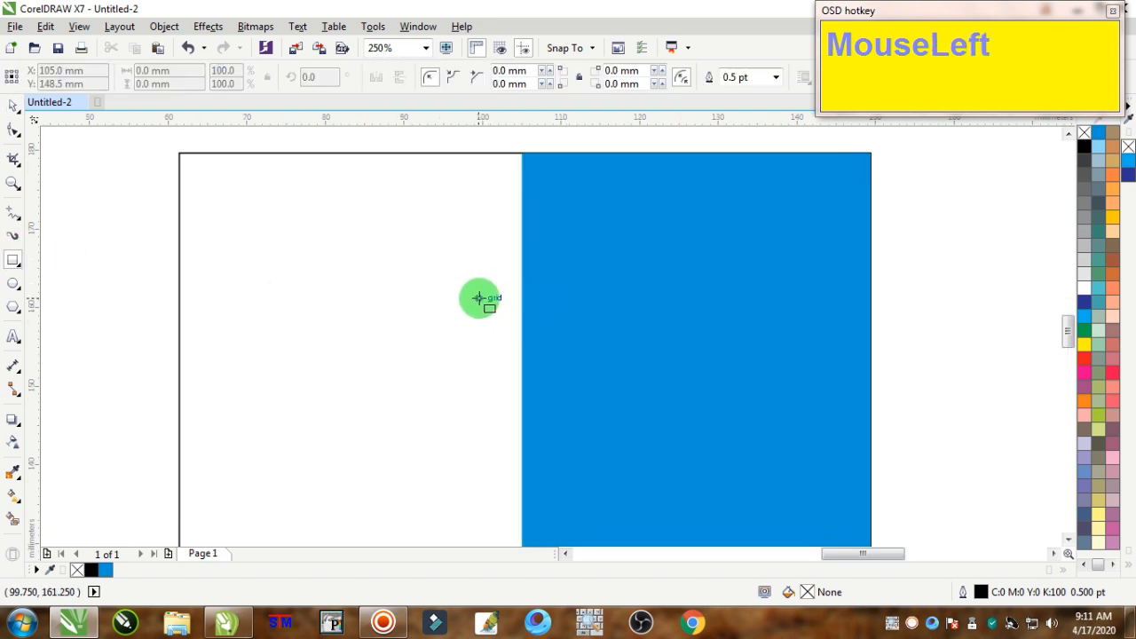
drag(478, 299, 553, 335)
click(13, 106)
scroll(405, 299, down, 3)
scroll(411, 329, up, 1)
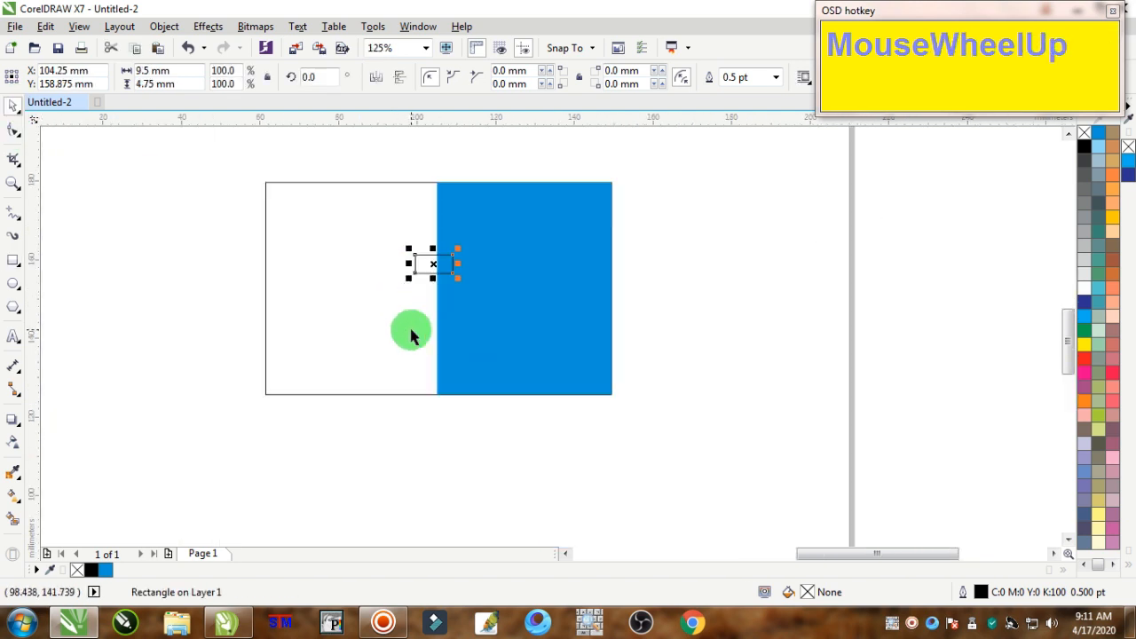
drag(433, 281, 437, 369)
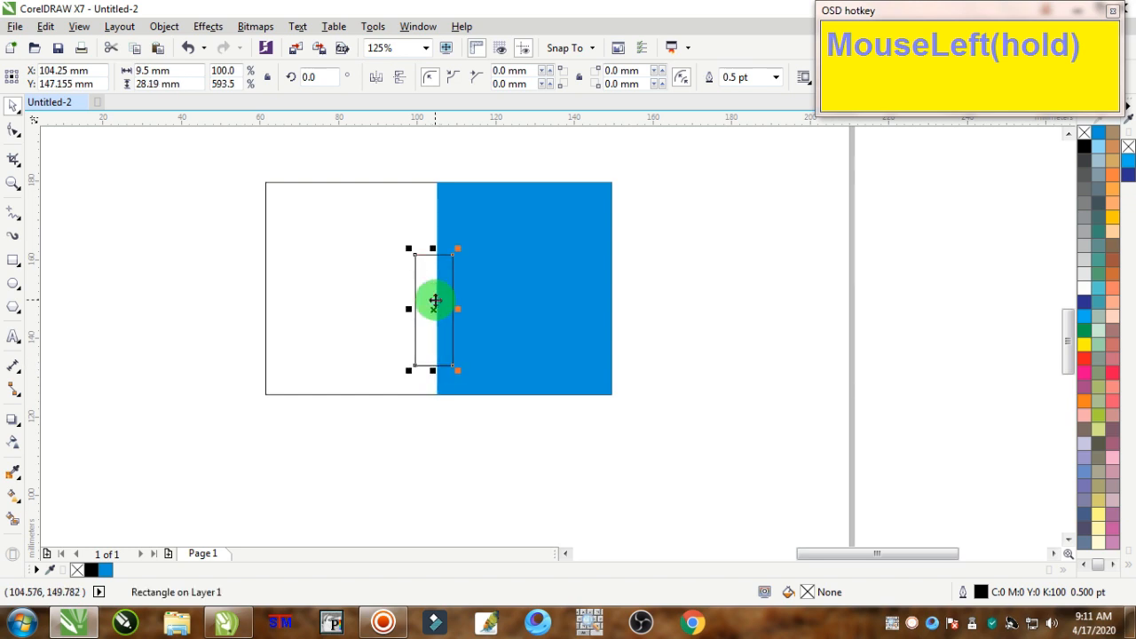
scroll(436, 302, up, 3)
drag(275, 382, 299, 384)
Fill the upright rectangle with yellow-orange (M20 Y100) and remove its outline
scroll(386, 364, down, 1)
click(1114, 218)
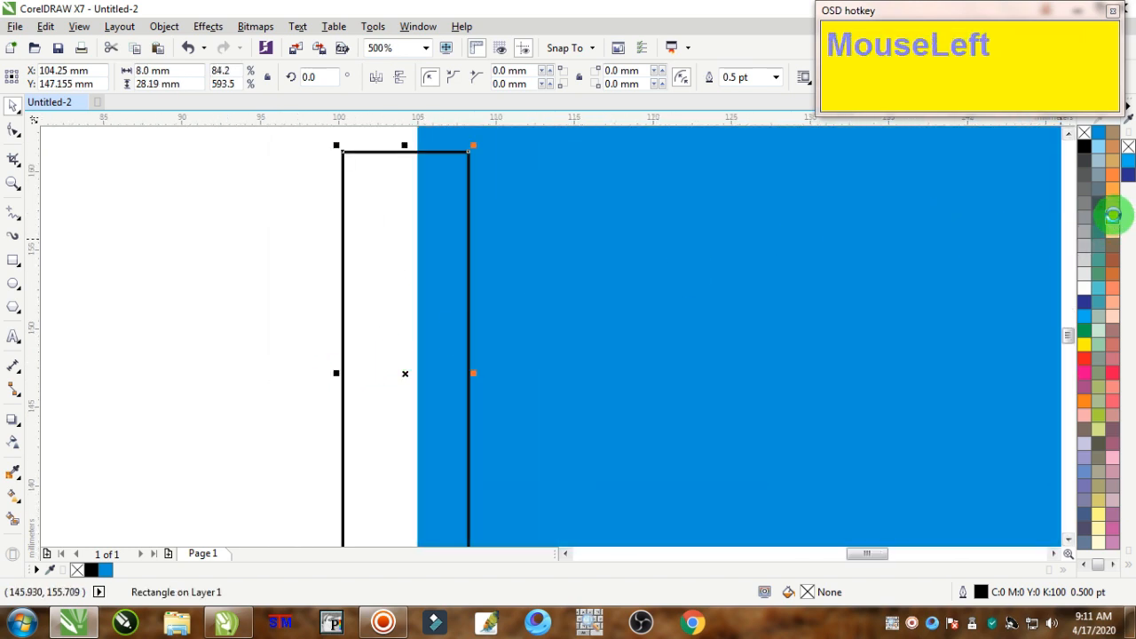
right_click(1084, 138)
scroll(423, 350, down, 3)
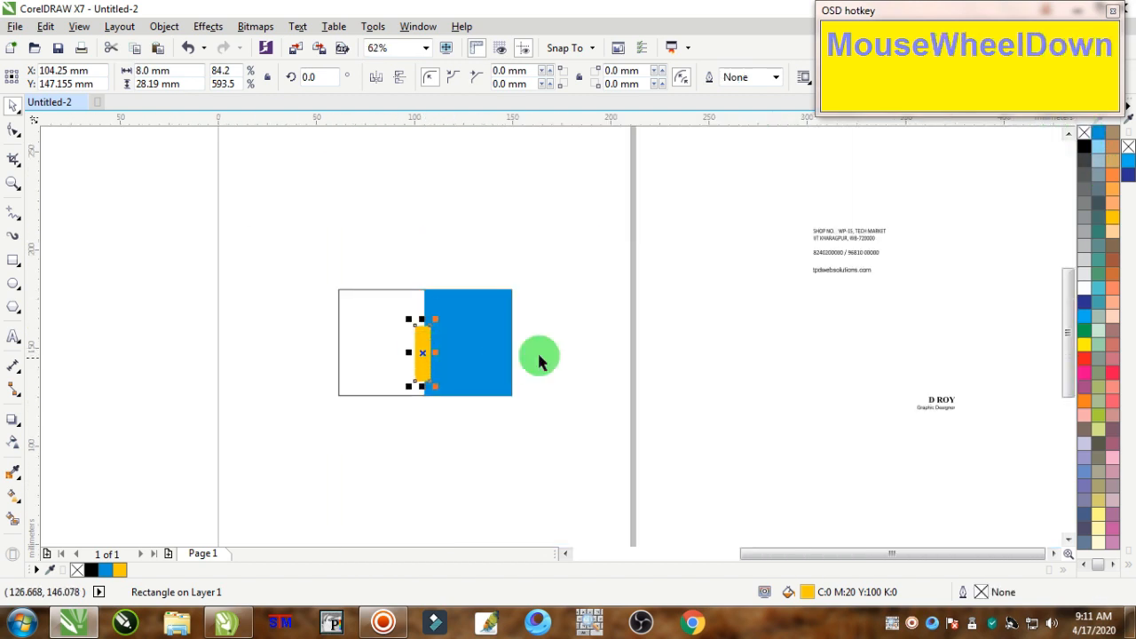
click(429, 347)
scroll(409, 358, up, 1)
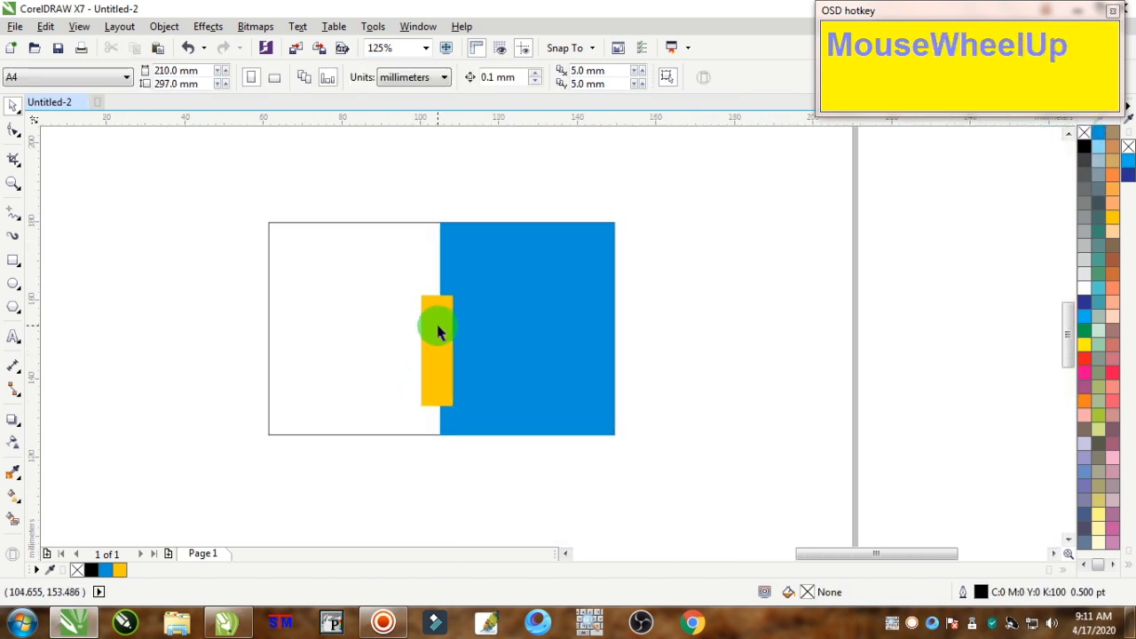
Stretch the yellow rectangle upward to about 31 mm high and convert it to curves
click(435, 319)
scroll(438, 320, up, 1)
drag(444, 270, 446, 254)
right_click(446, 290)
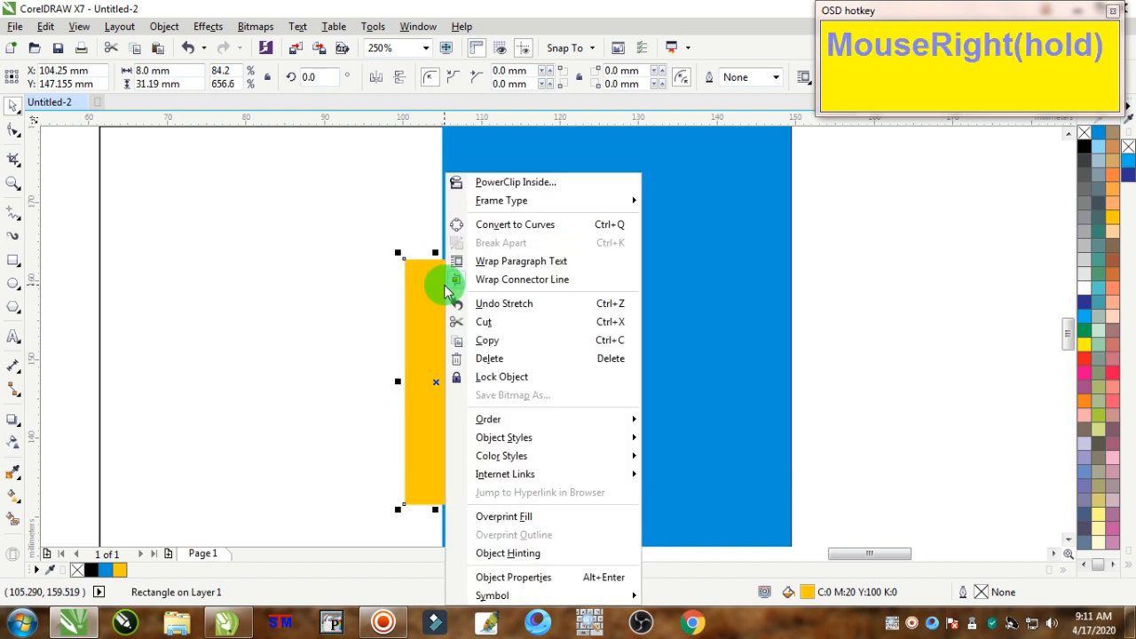
click(502, 227)
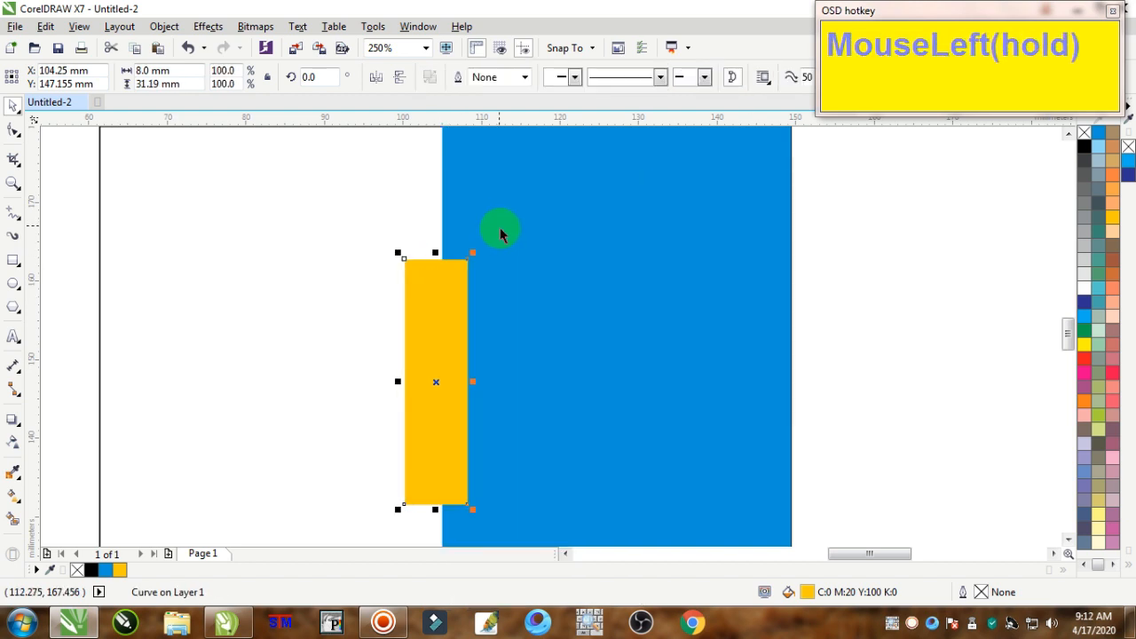
Slant both ends of the yellow shape by lowering its upper-right node about 3.5 mm and its lower-right node about 3 mm
click(17, 131)
scroll(460, 263, up, 1)
drag(475, 263, 474, 318)
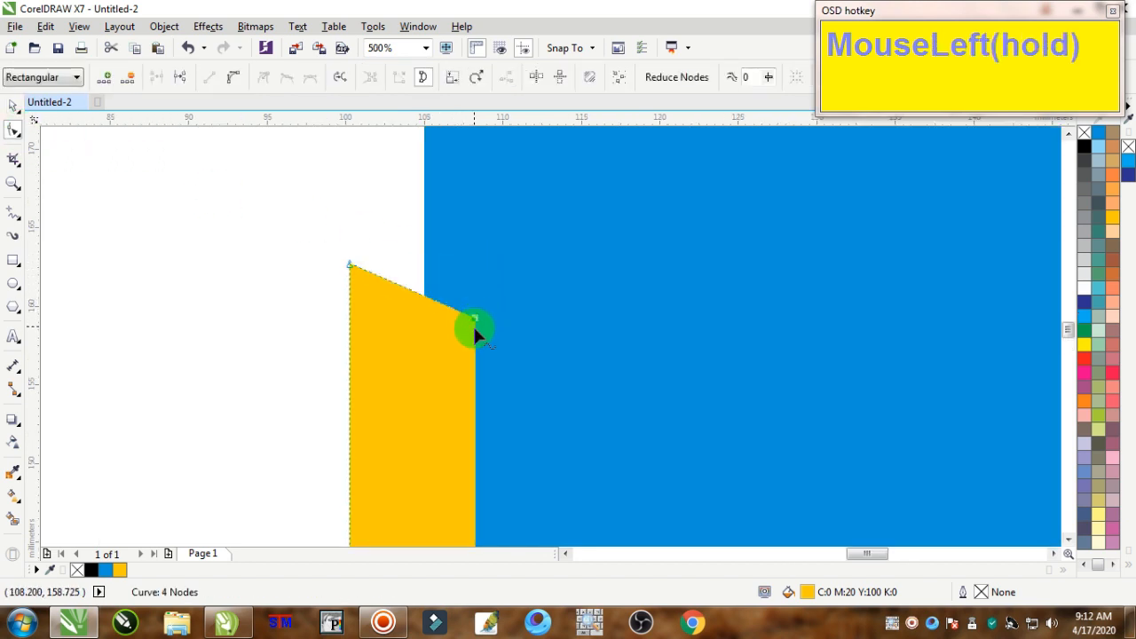
scroll(471, 387, down, 3)
scroll(465, 390, up, 3)
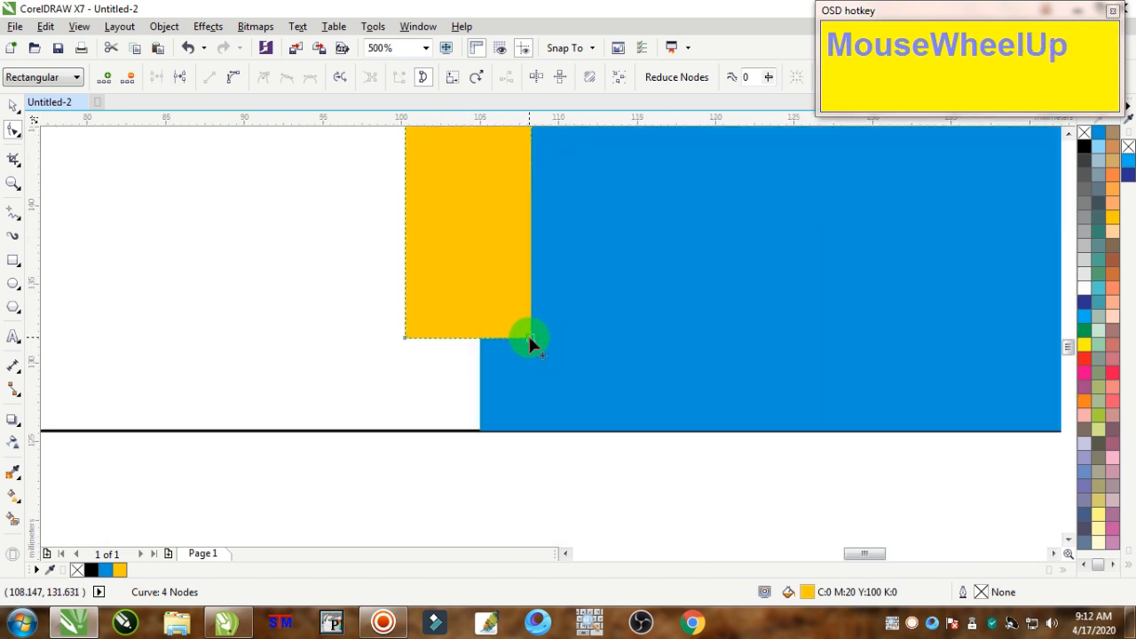
drag(531, 338, 528, 384)
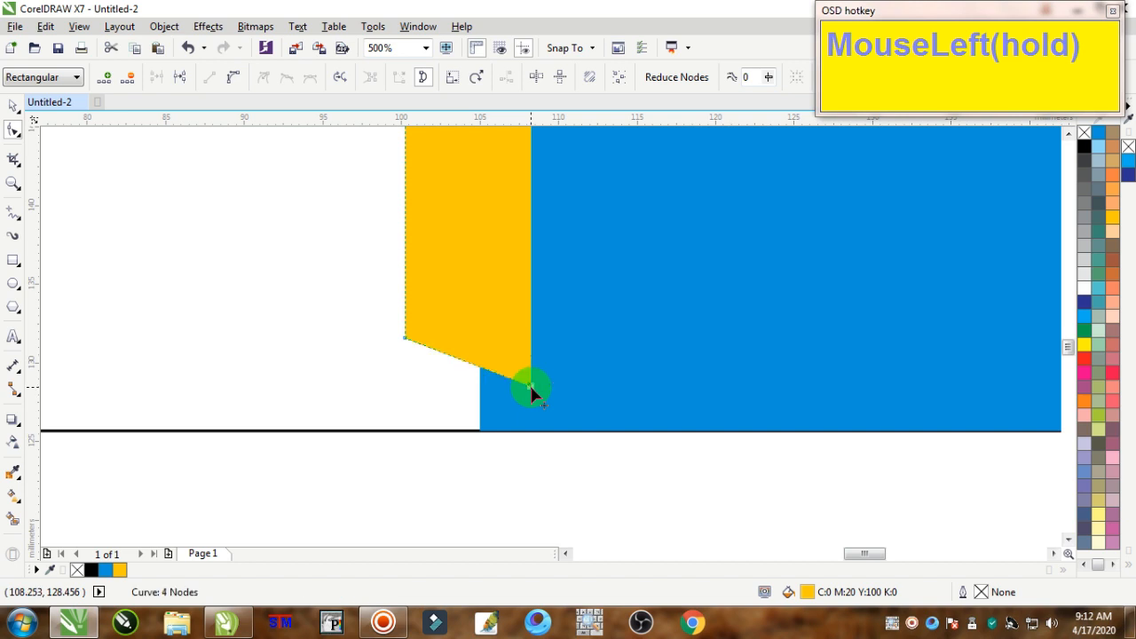
scroll(529, 384, down, 2)
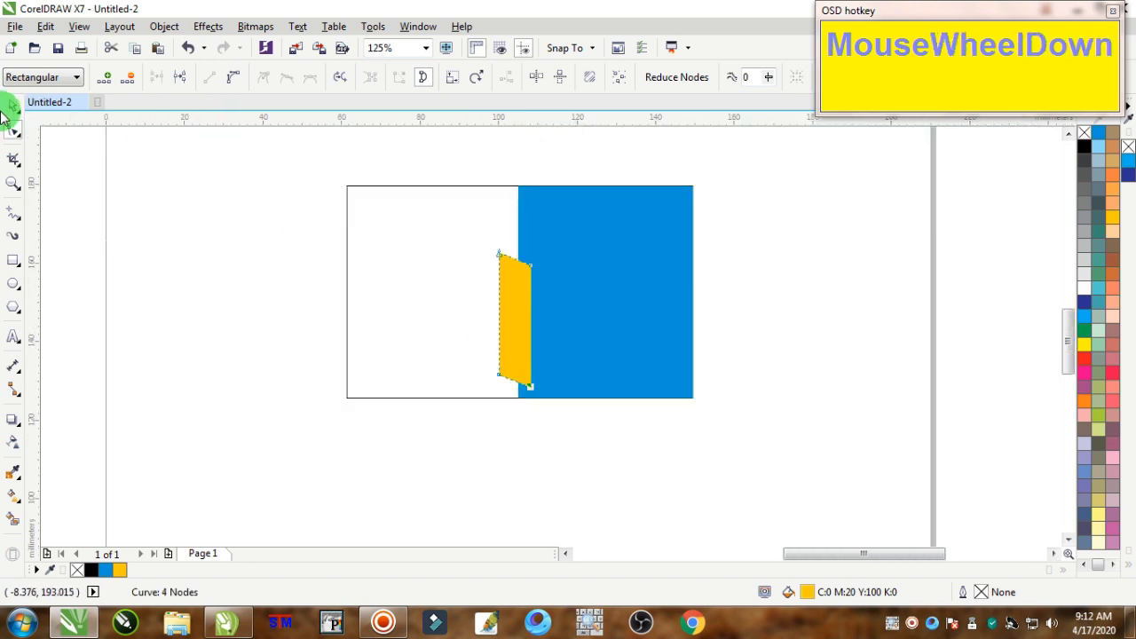
click(14, 108)
click(786, 248)
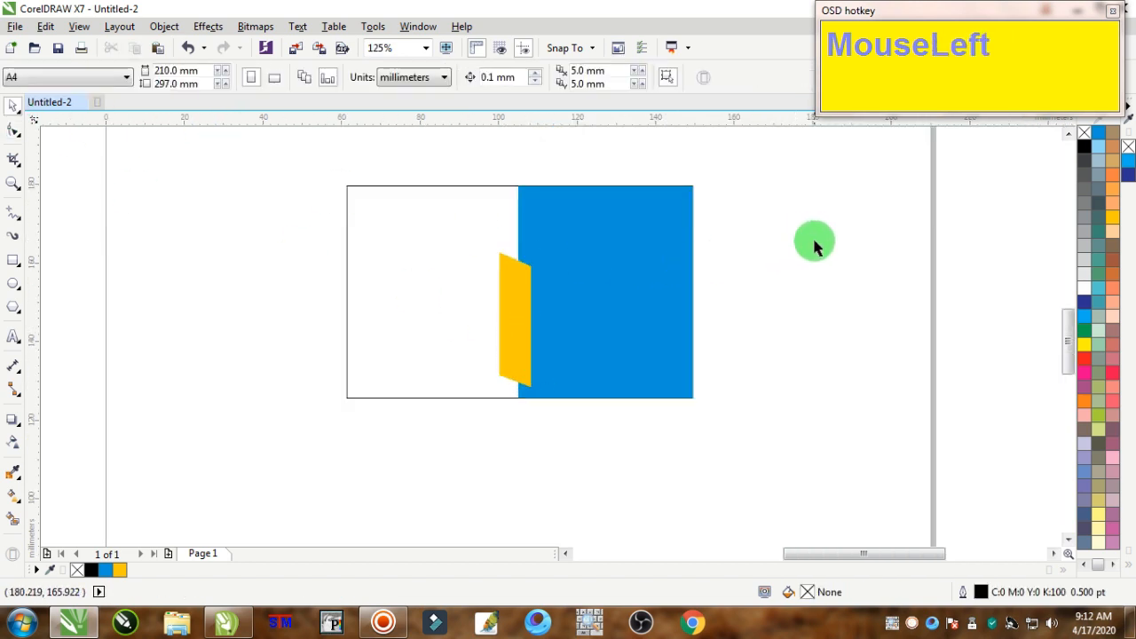
Stretch the slanted yellow shape upward to about 36 mm high
scroll(624, 253, up, 2)
click(426, 297)
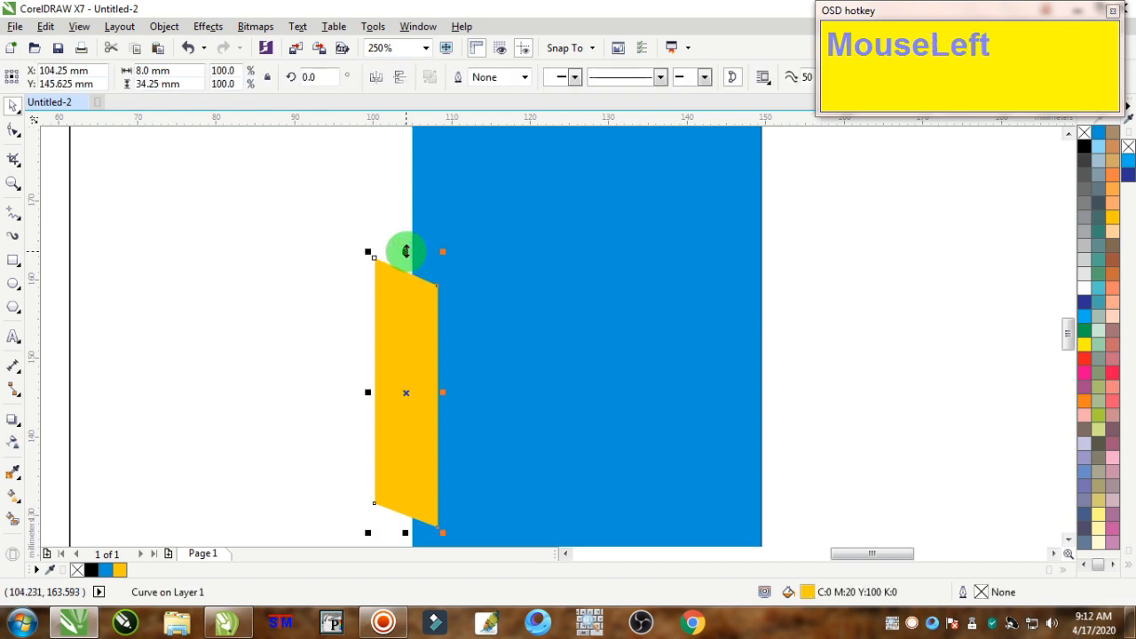
drag(406, 251, 421, 236)
Draw a closed freehand-tool triangle, about 4.8 × 5.5 mm, from the yellow shape's upper-left corner to the blue edge and down to their intersection
scroll(421, 236, up, 2)
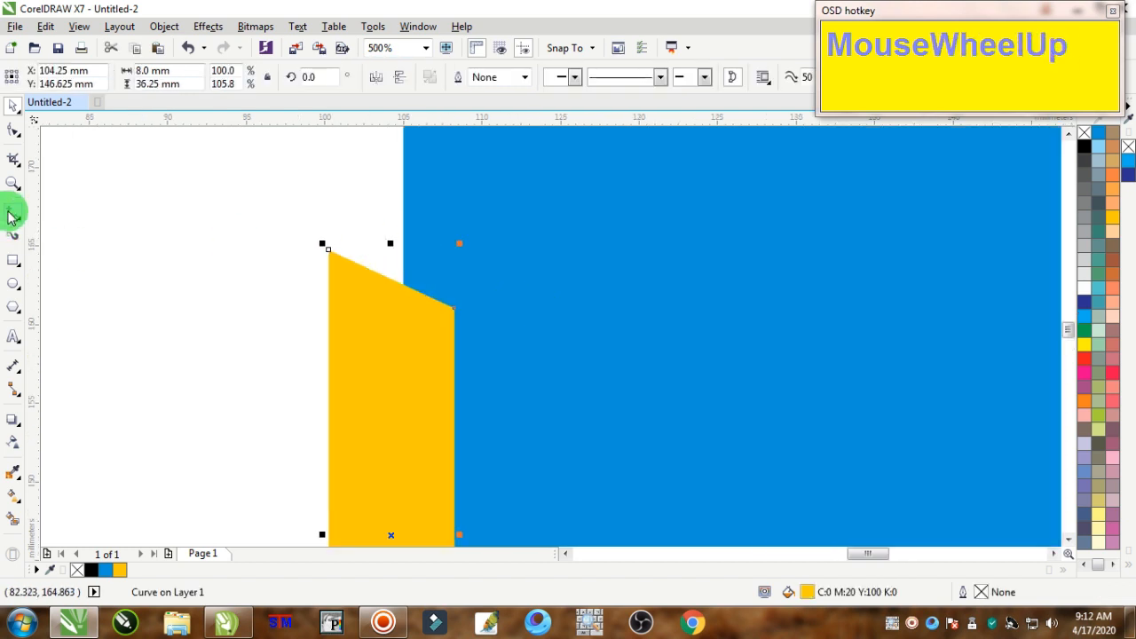
drag(13, 217, 87, 212)
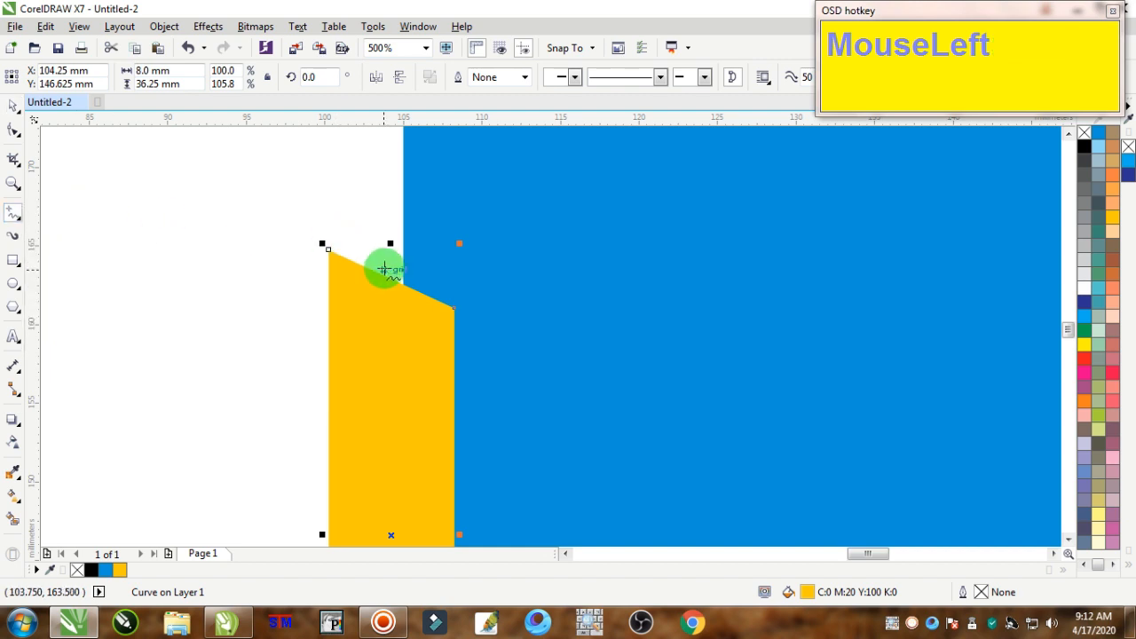
scroll(383, 268, up, 2)
scroll(380, 268, down, 2)
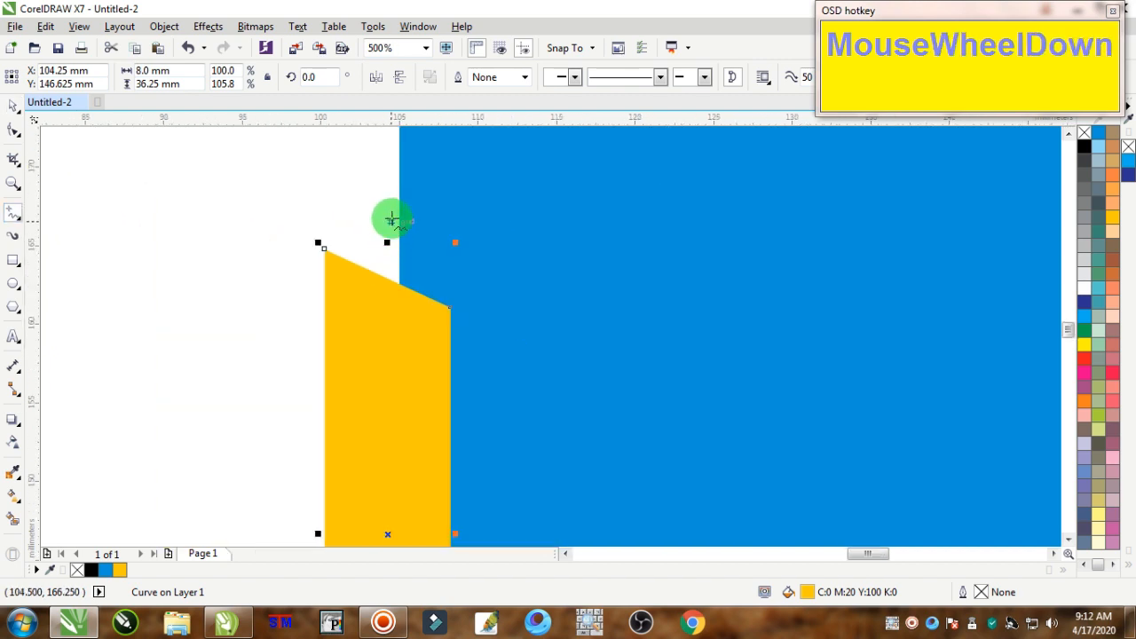
scroll(349, 218, up, 1)
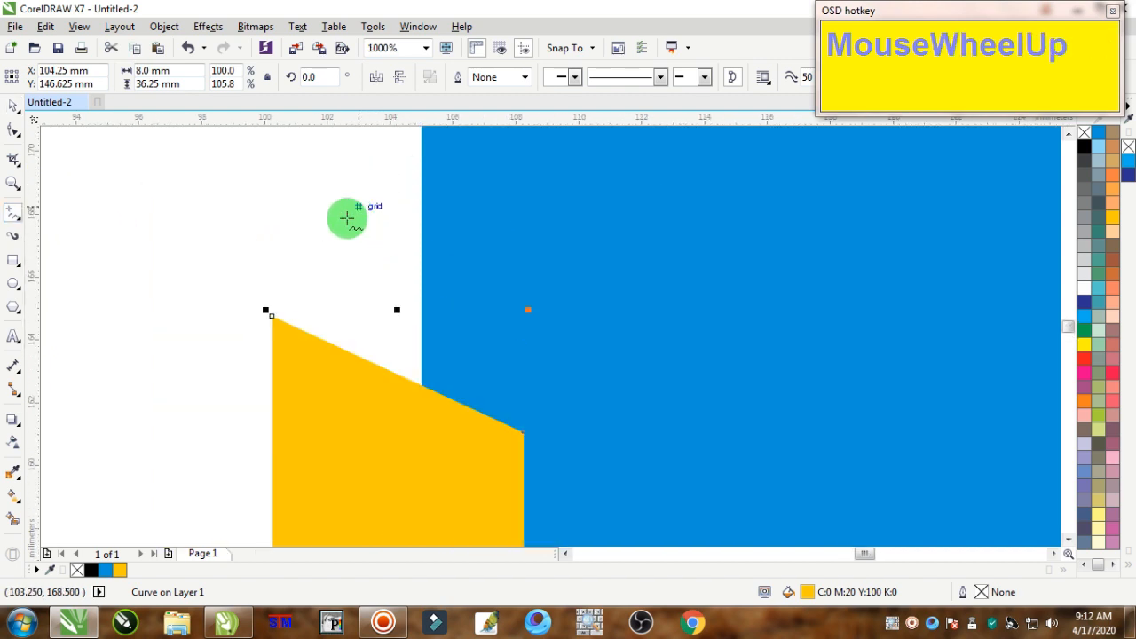
click(272, 315)
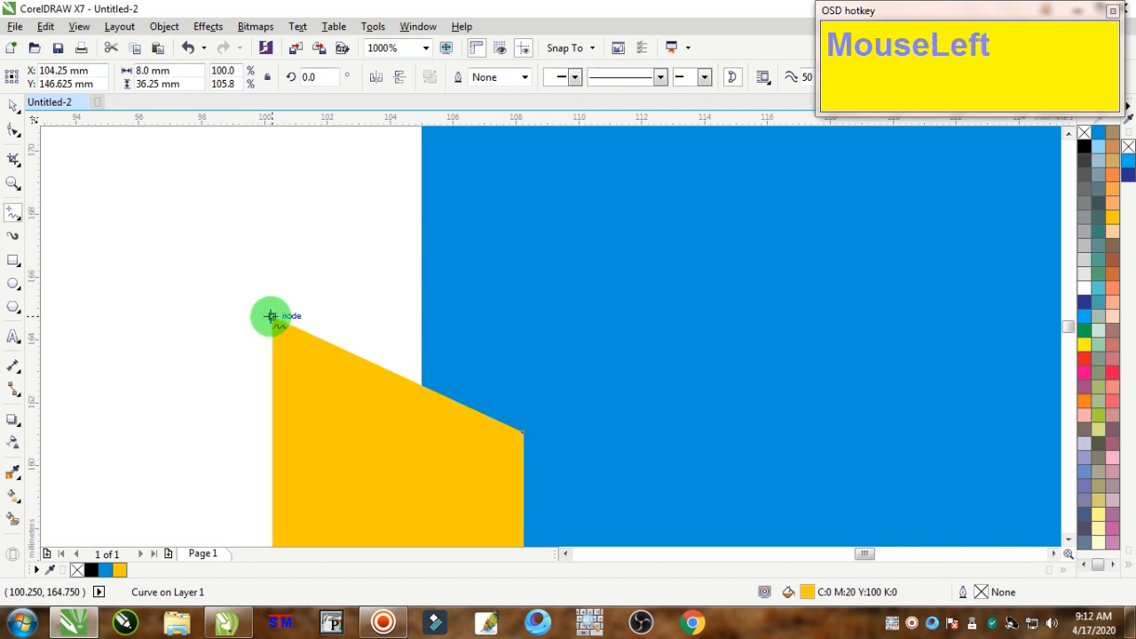
click(421, 213)
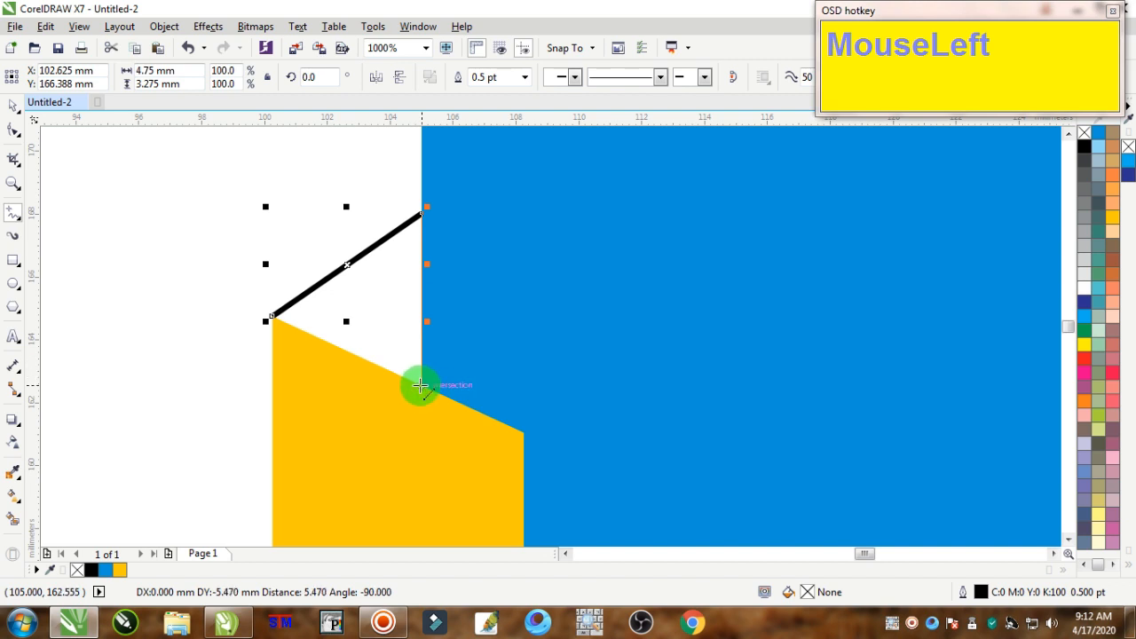
click(421, 385)
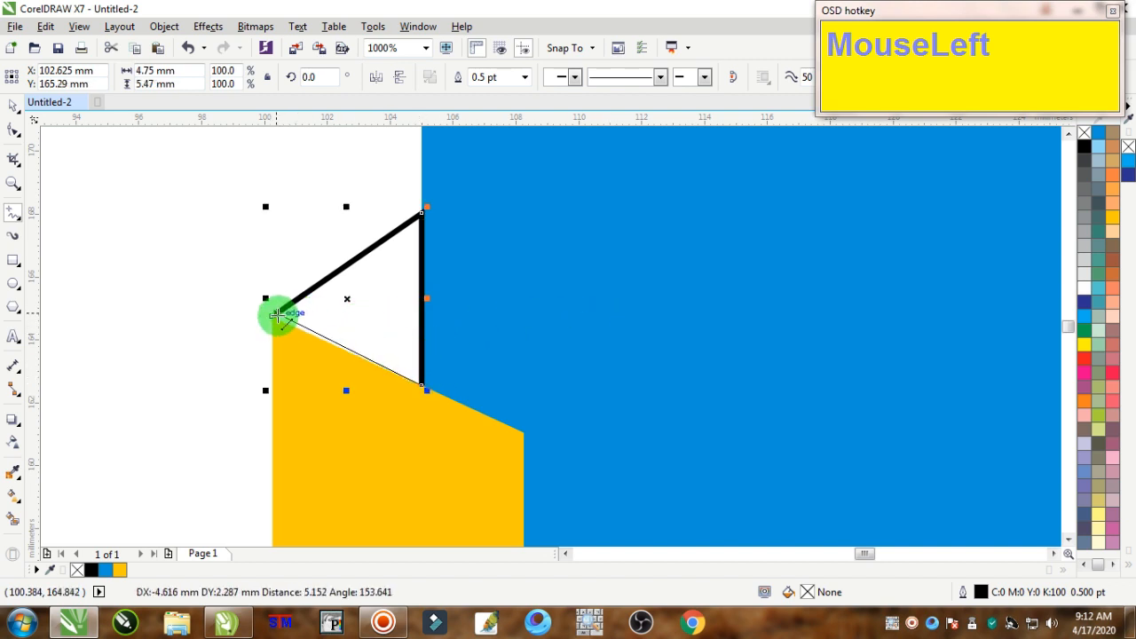
click(272, 316)
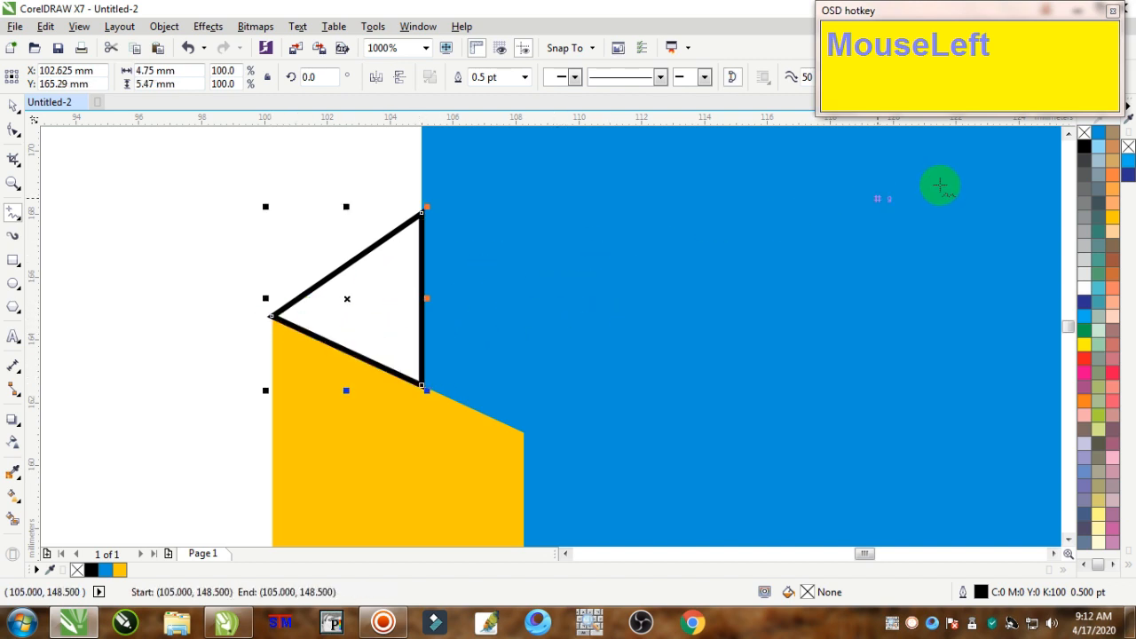
Remove the outline of the fold triangle beside the yellow shape and fill it with dark grey
click(1084, 142)
right_click(1084, 135)
scroll(223, 391, down, 3)
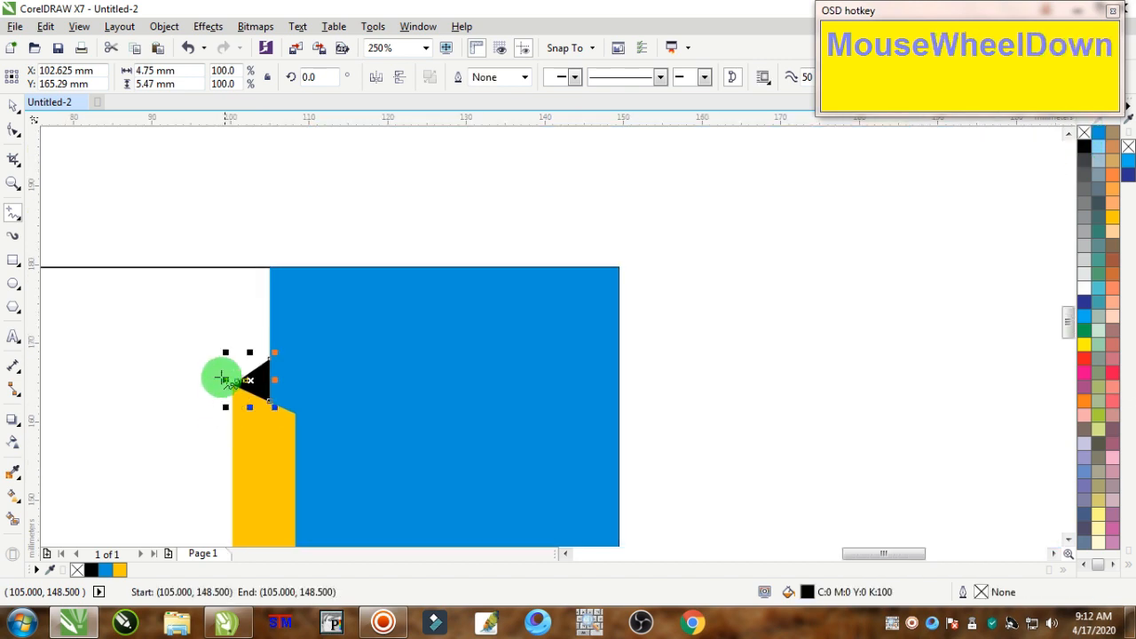
click(14, 106)
click(257, 317)
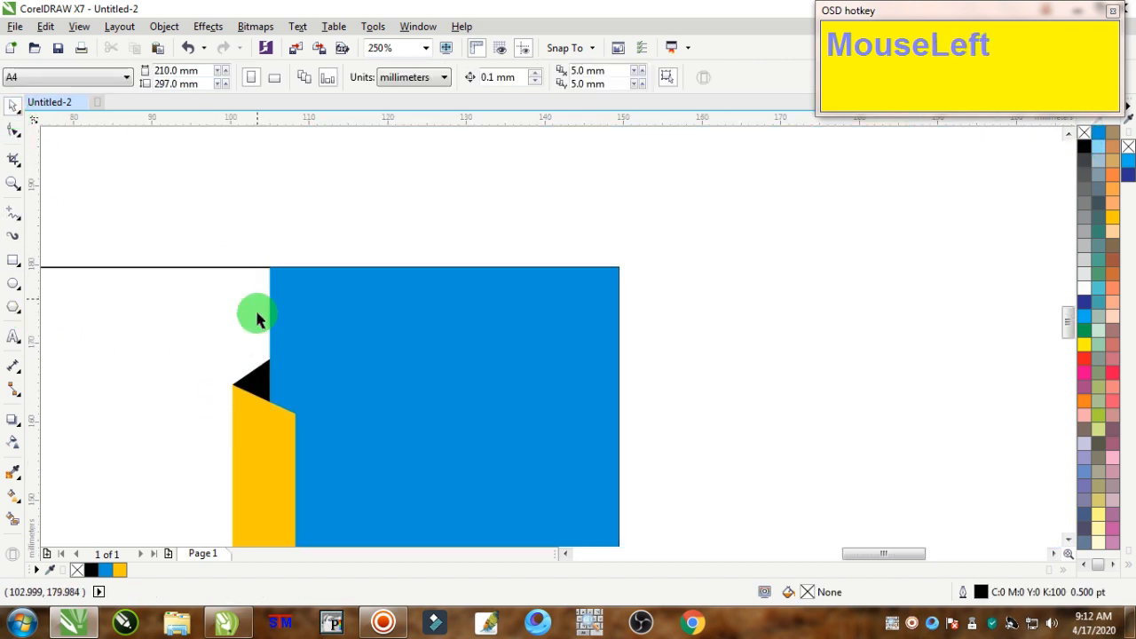
click(254, 375)
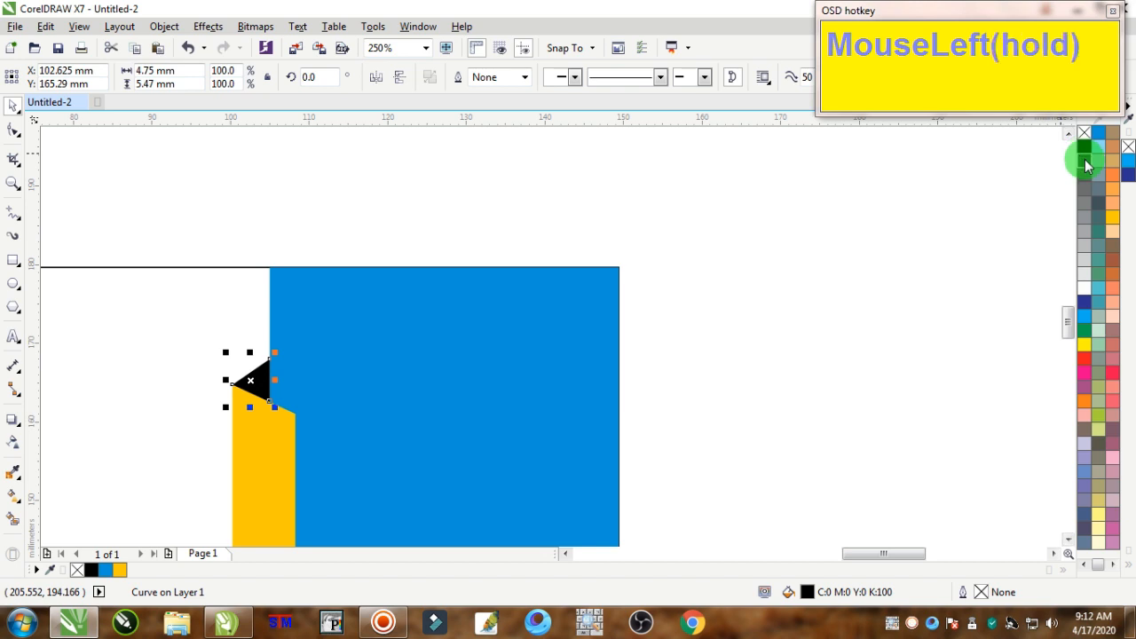
click(1087, 166)
click(669, 355)
scroll(626, 375, down, 3)
scroll(587, 401, up, 1)
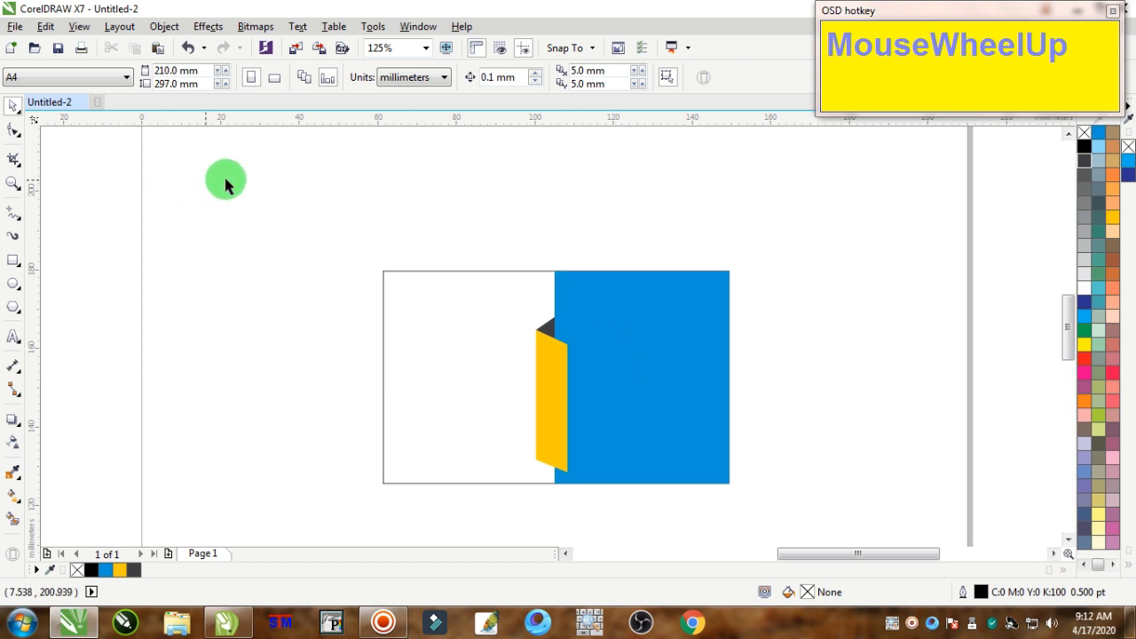
Draw a thin rectangle about 95 × 1.25 mm above the card, filled with blue C:100 M:20 and without an outline
click(559, 321)
scroll(554, 328, up, 7)
scroll(554, 323, down, 8)
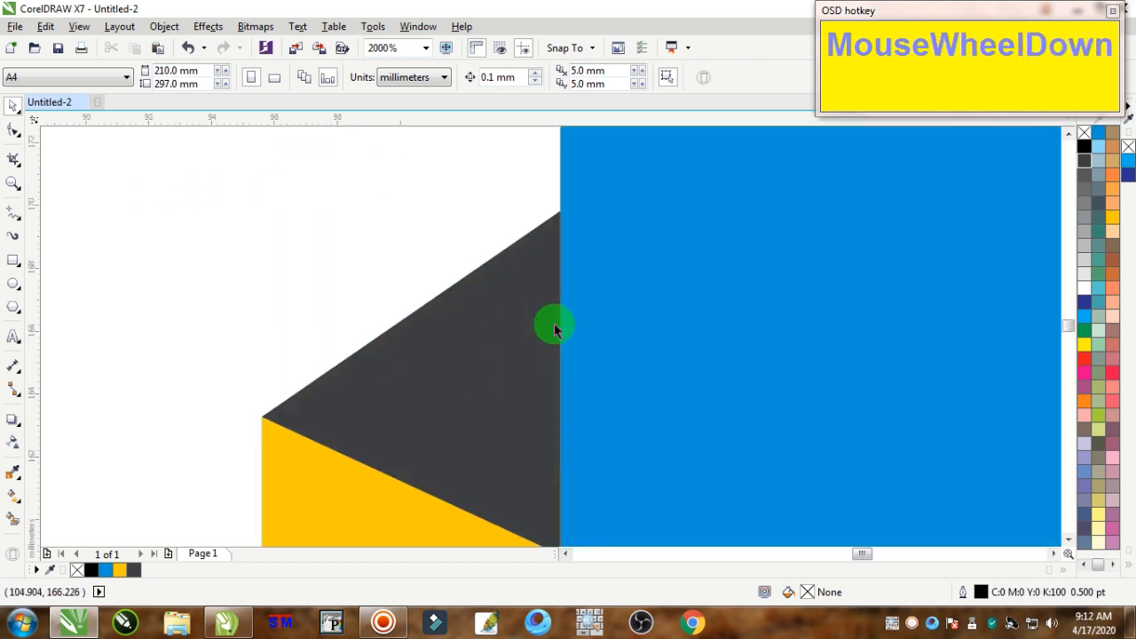
scroll(188, 284, up, 2)
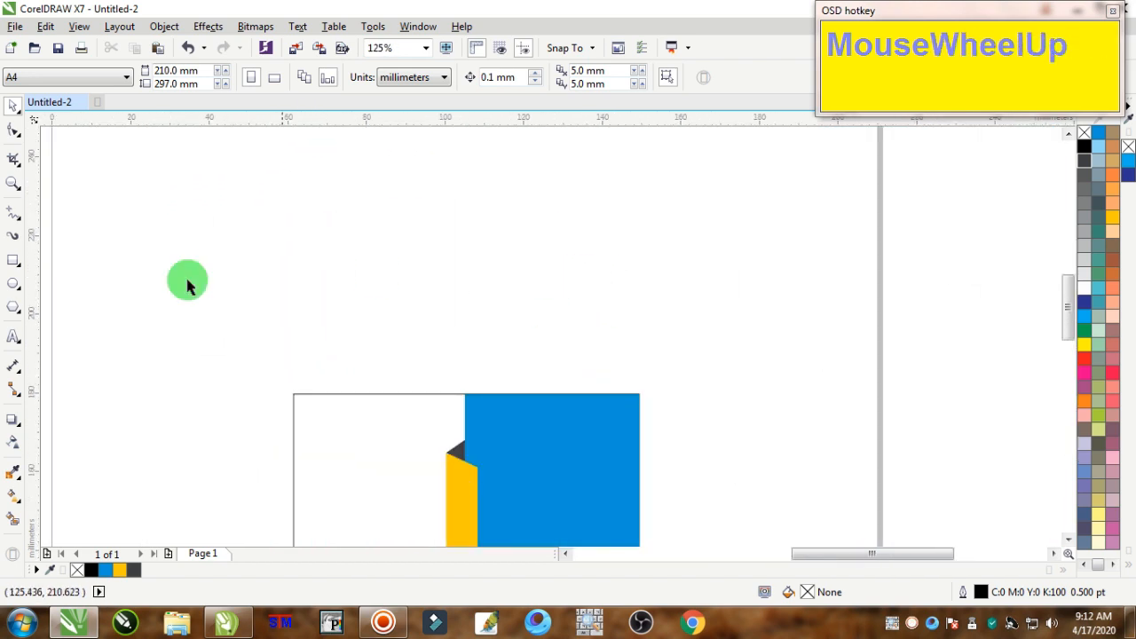
click(13, 261)
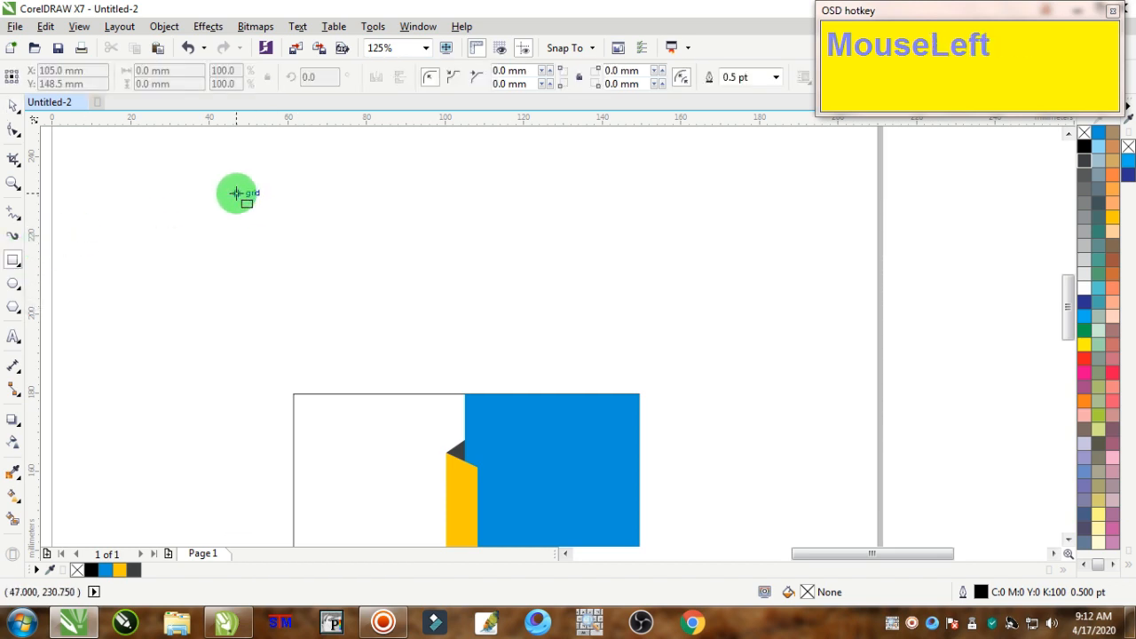
drag(236, 194, 608, 198)
click(14, 105)
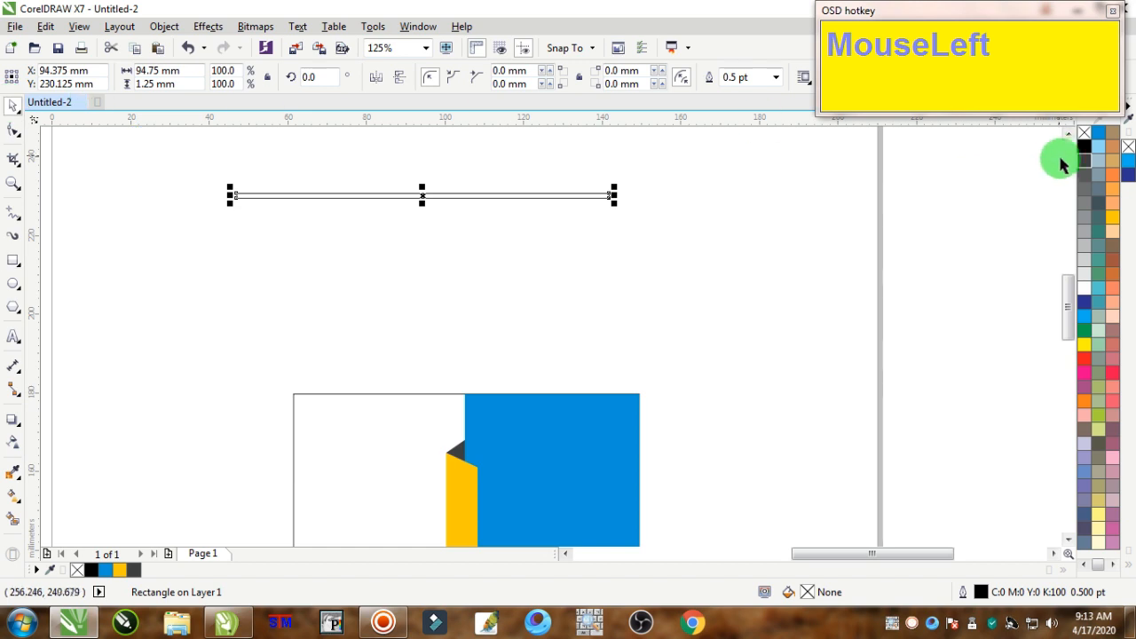
right_click(1084, 135)
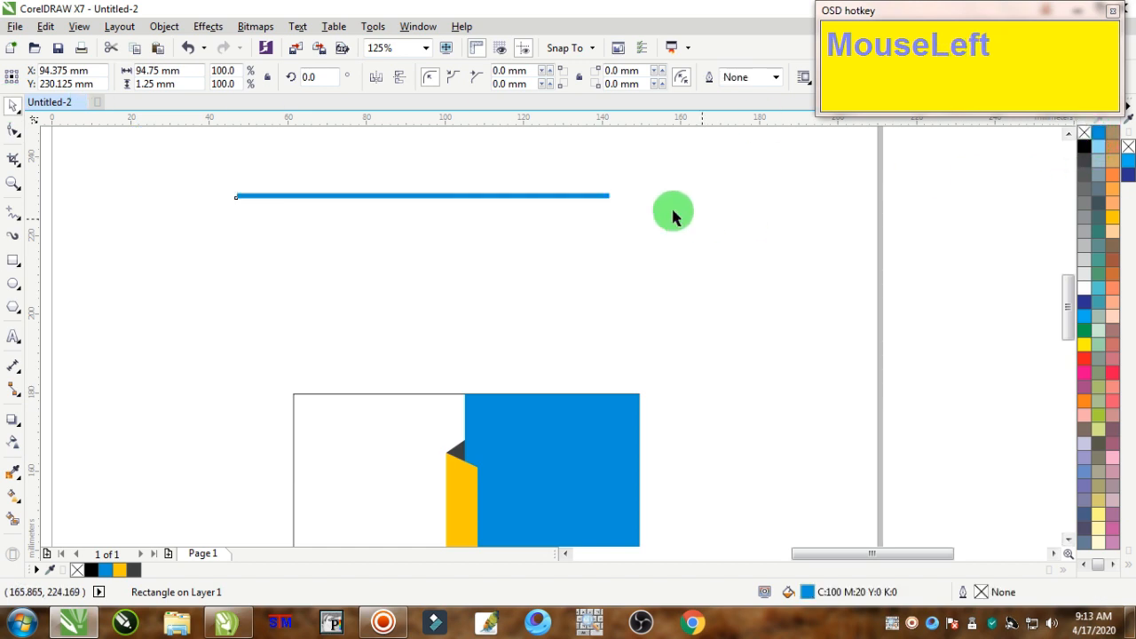
click(672, 213)
Move the thin strip across the upper part of the card and tint its fill with white to C:73 M:15
drag(591, 196, 644, 424)
scroll(643, 423, up, 4)
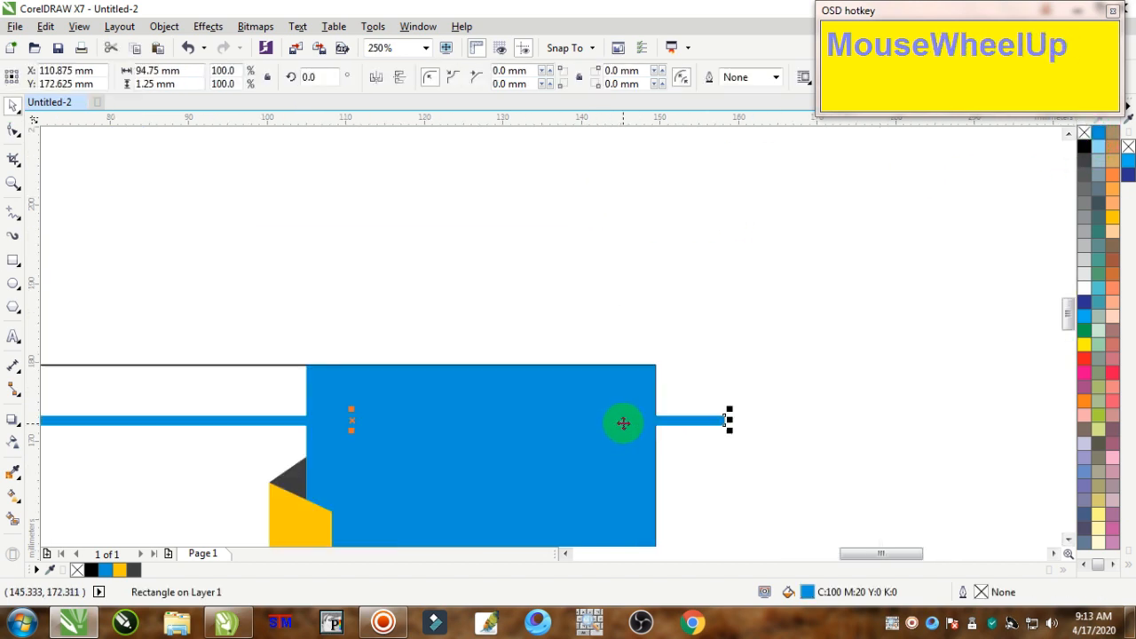
click(768, 302)
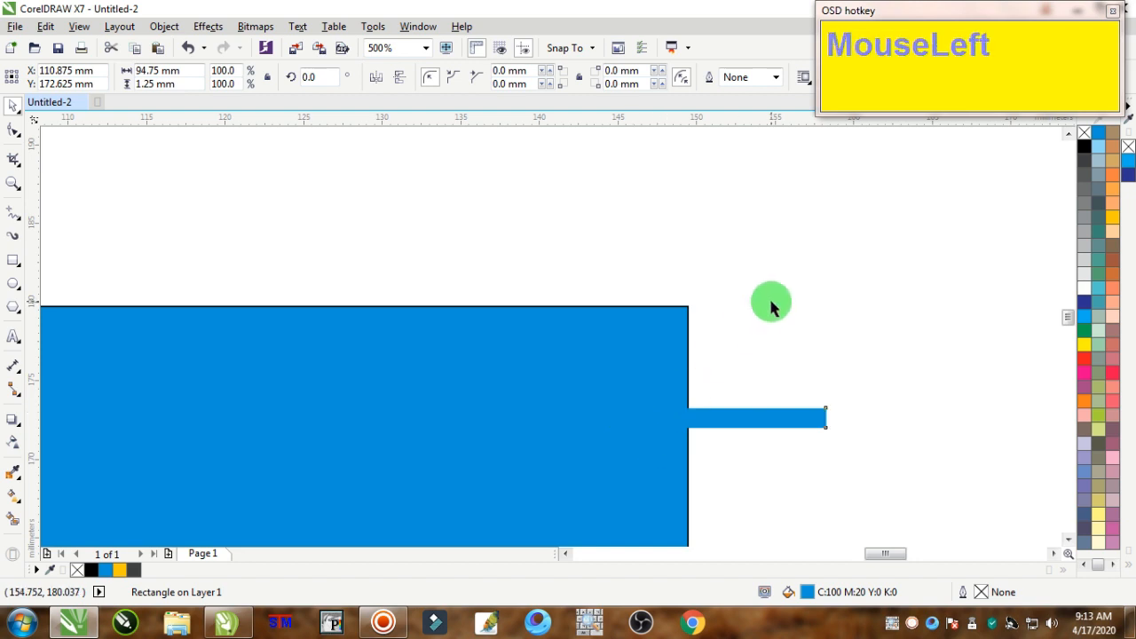
click(775, 422)
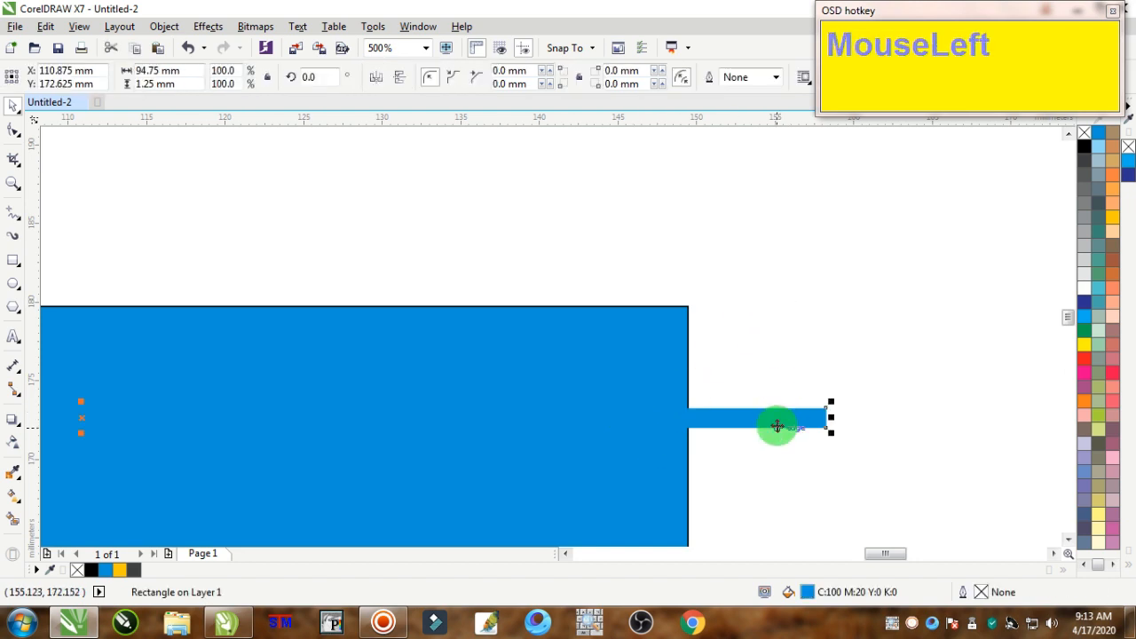
ctrl+click(1084, 291)
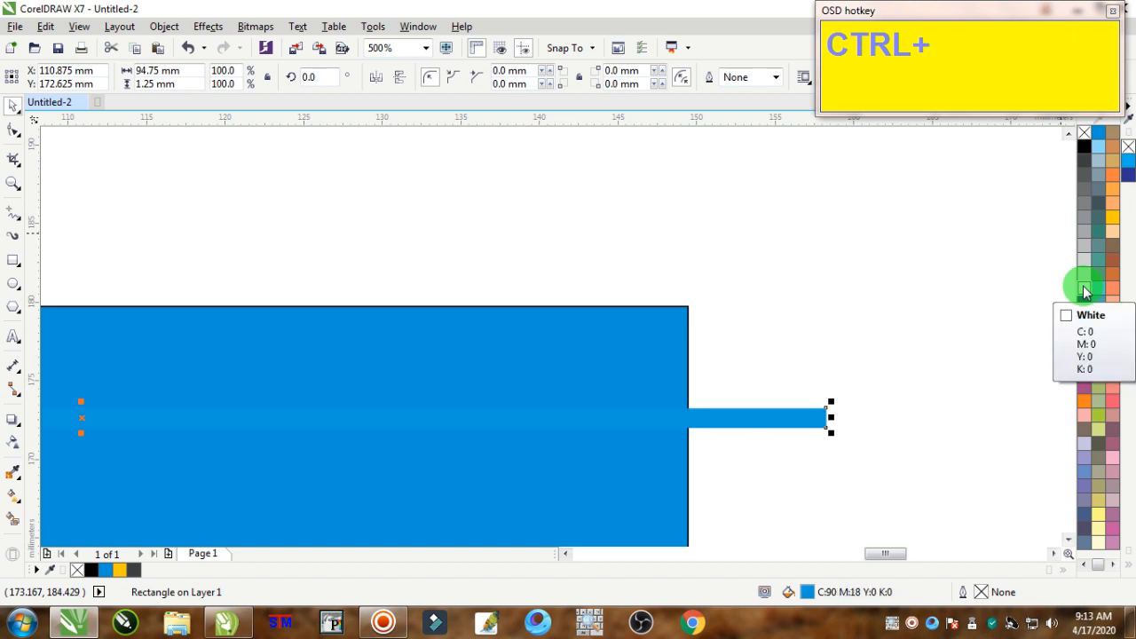
ctrl+click(1083, 291)
click(870, 290)
scroll(736, 367, down, 3)
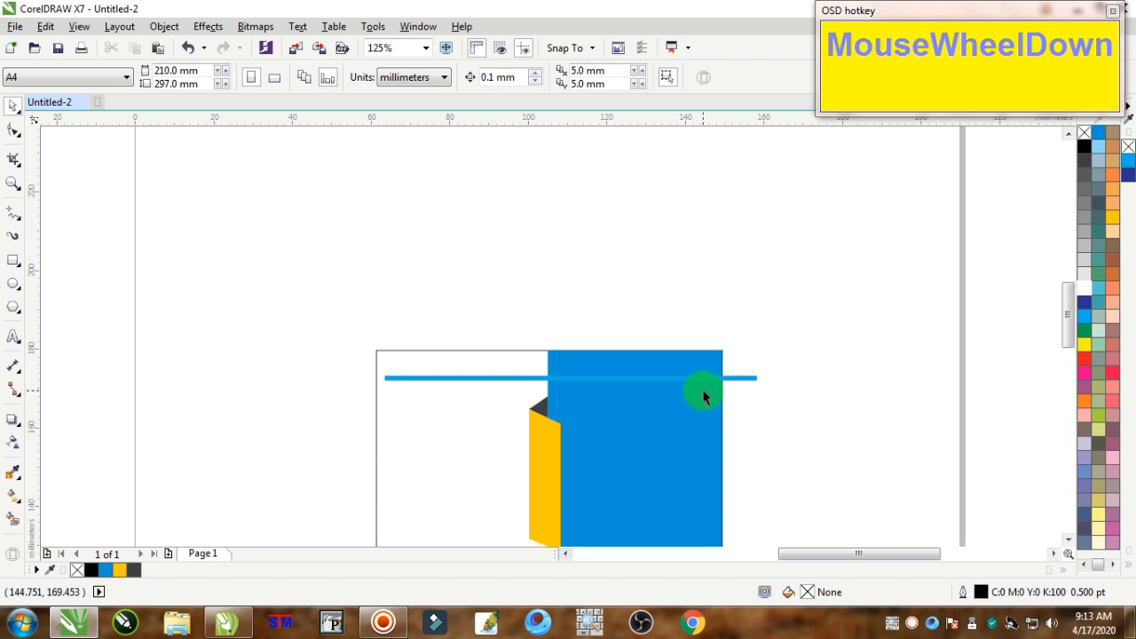
scroll(705, 391, up, 3)
scroll(707, 380, down, 3)
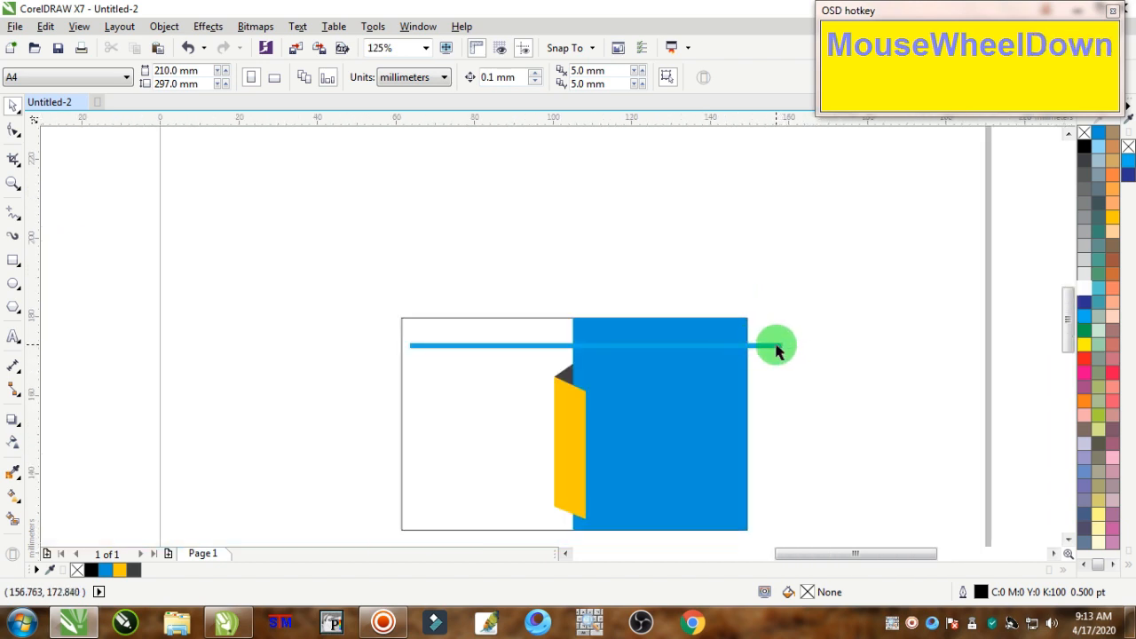
Move the light blue strip well above the card and place a copy of it about 3.25 mm below
scroll(777, 351, down, 1)
drag(773, 346, 717, 169)
scroll(700, 174, up, 1)
click(657, 187)
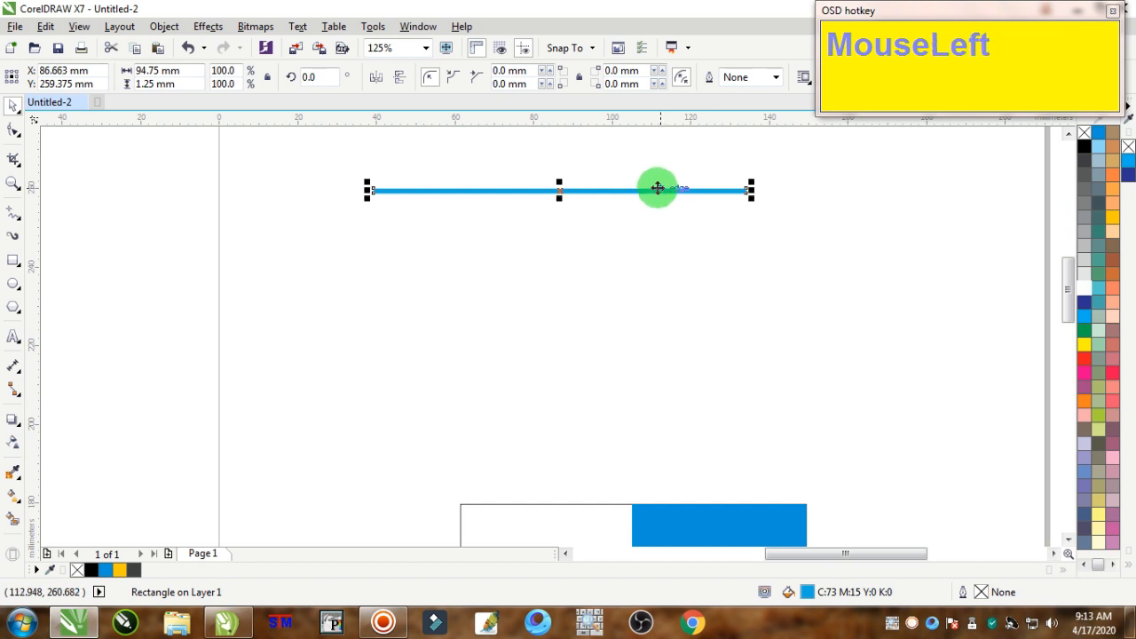
drag(616, 188, 613, 202)
right_click(613, 201)
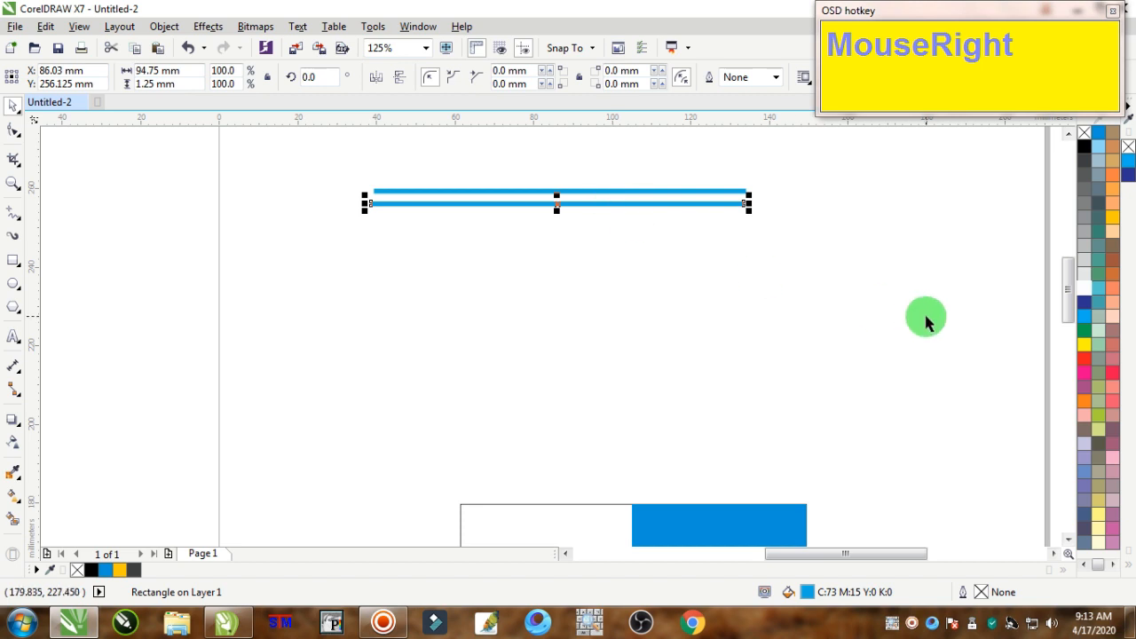
Repeat the strip duplication until 21 strips are stacked, and align them all on a common vertical centre line
key(ctrl+d)
key(ctrl+d)
key(ctrl+d)
key(ctrl+d)
key(ctrl+d)
key(ctrl+d)
key(ctrl+d)
key(ctrl+d)
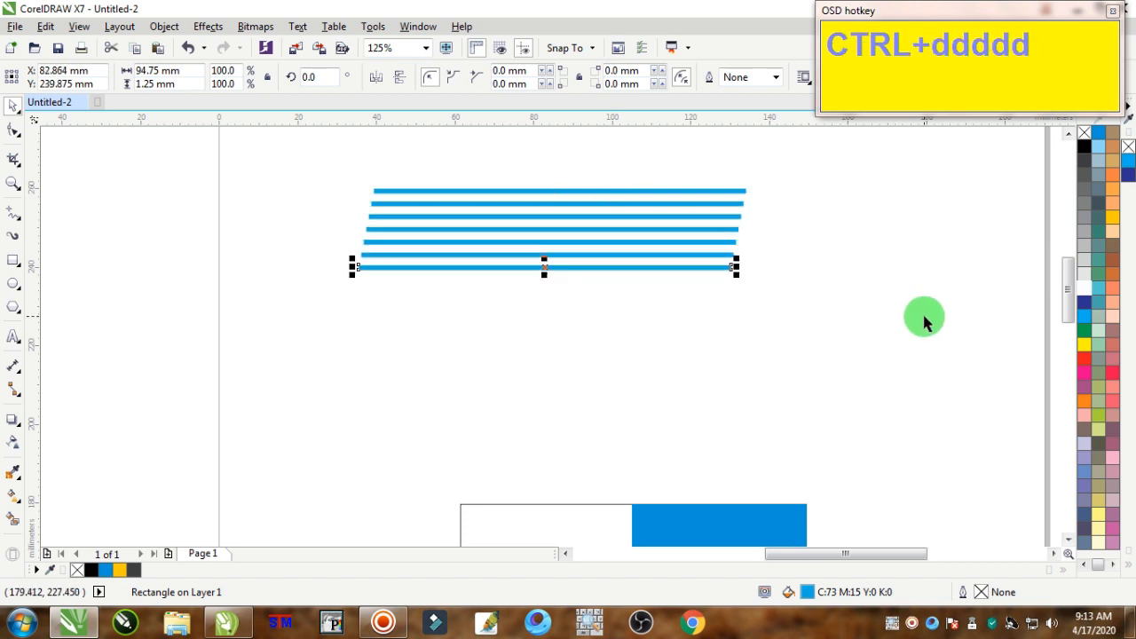
key(ctrl+d)
key(ctrl+d)
key(ctrl+d)
key(ctrl+d)
key(ctrl+d)
key(ctrl+d)
key(ctrl+d)
key(ctrl+d)
key(ctrl+d)
key(ctrl+d)
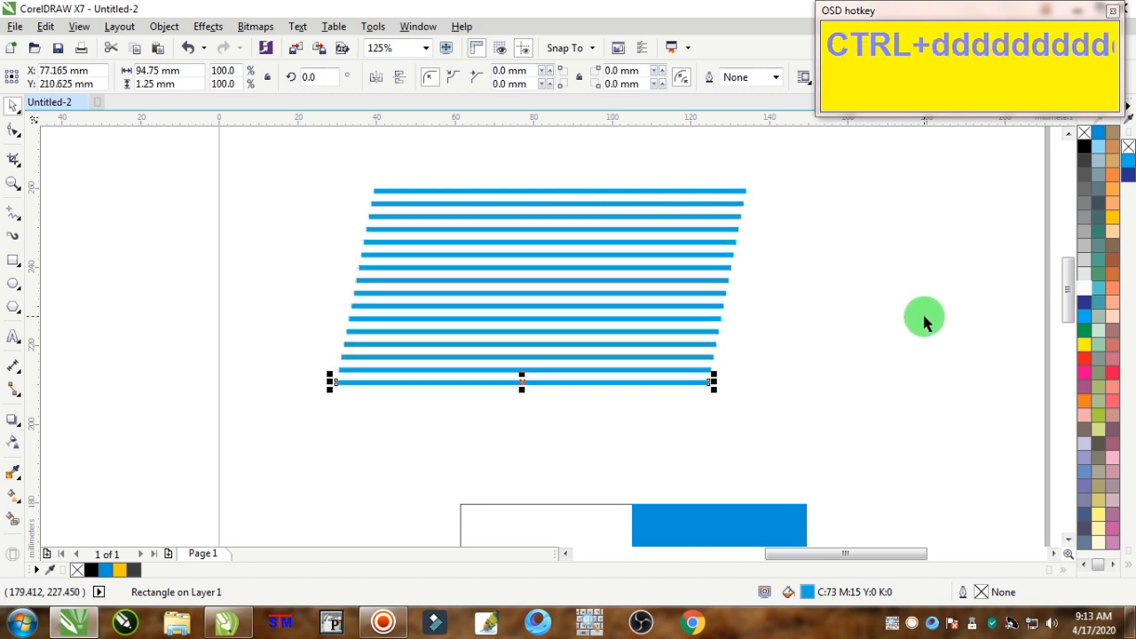
key(ctrl+d)
drag(241, 157, 869, 474)
key(c)
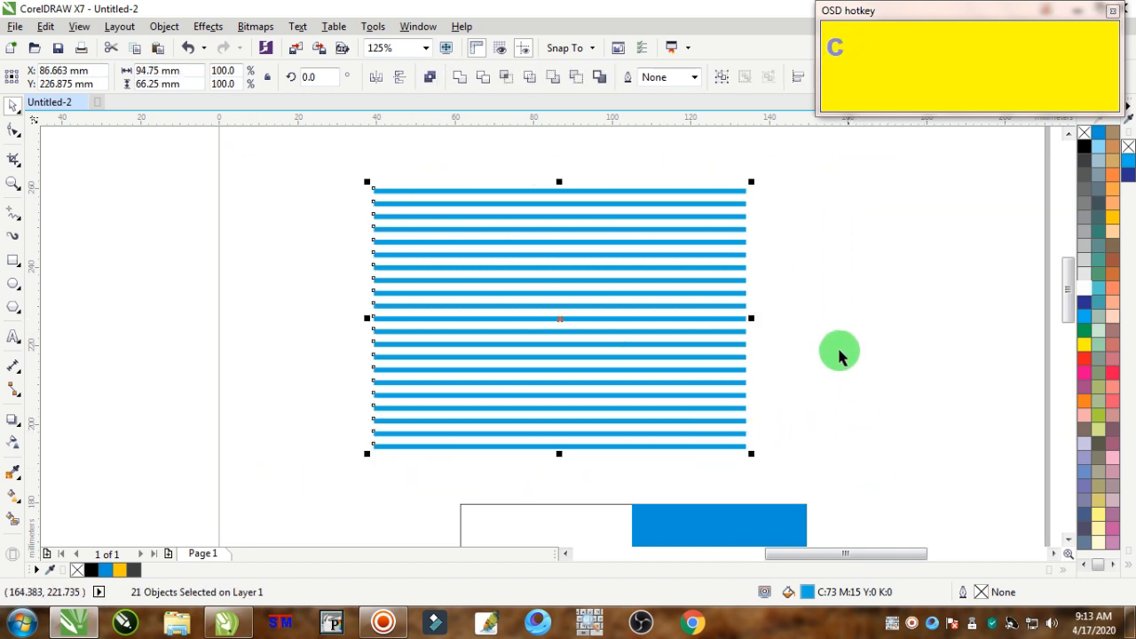
Enlarge the stack of strips to about 99 × 69 mm and group the strips
scroll(838, 337, down, 1)
drag(796, 264, 813, 262)
scroll(801, 368, down, 1)
scroll(816, 401, up, 1)
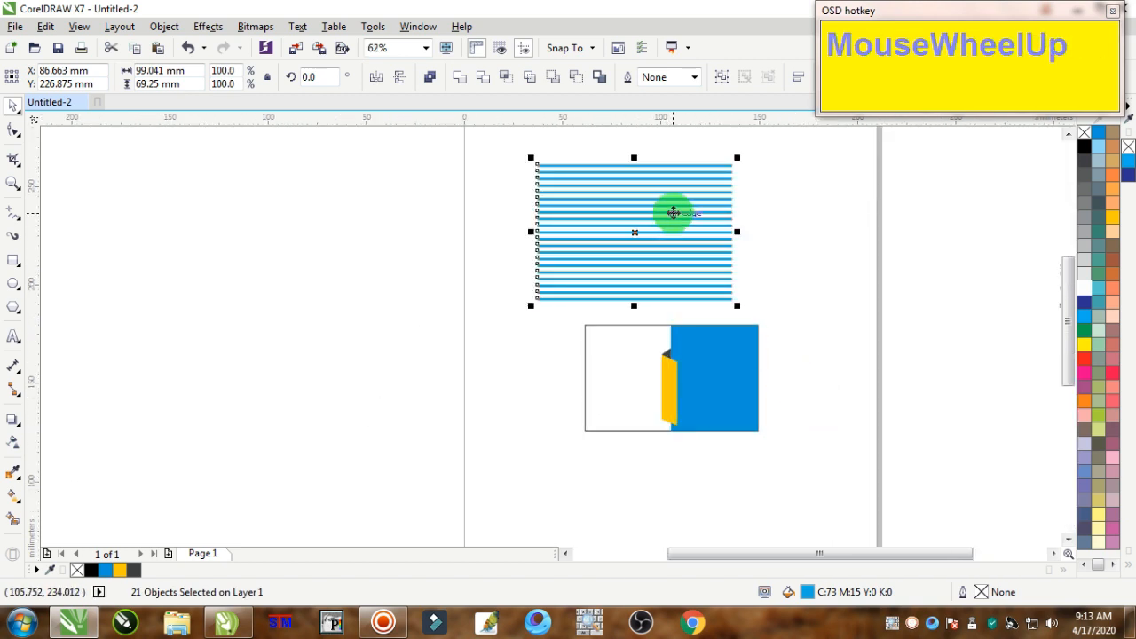
right_click(673, 213)
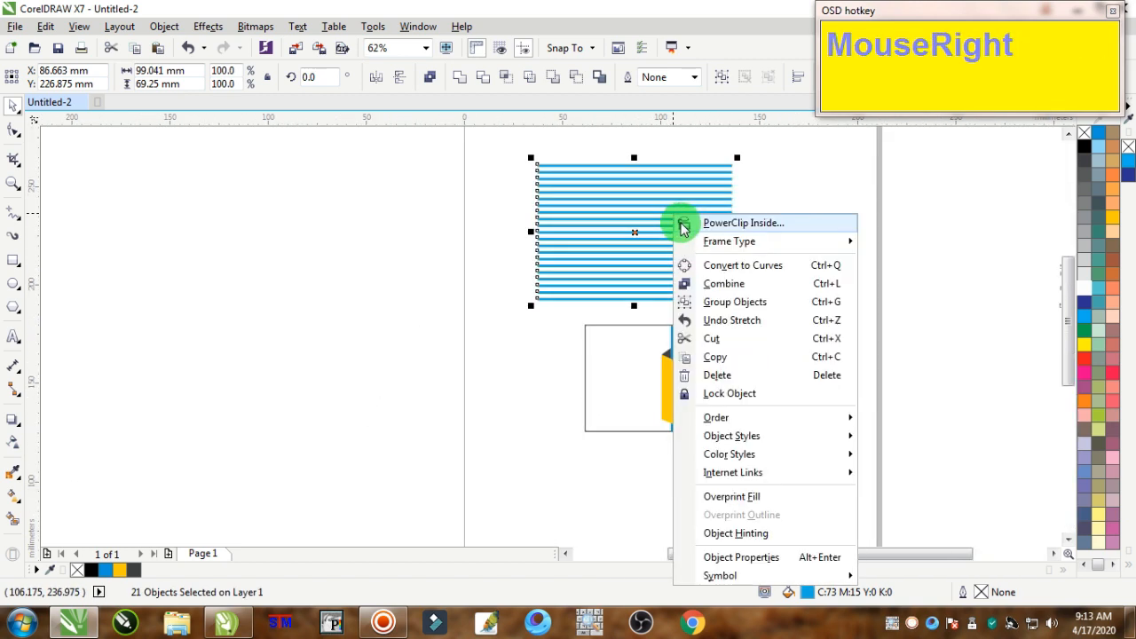
click(727, 302)
Move the strip group closer above the card and place it inside the blue rectangle with PowerClip
drag(663, 224, 699, 240)
click(165, 27)
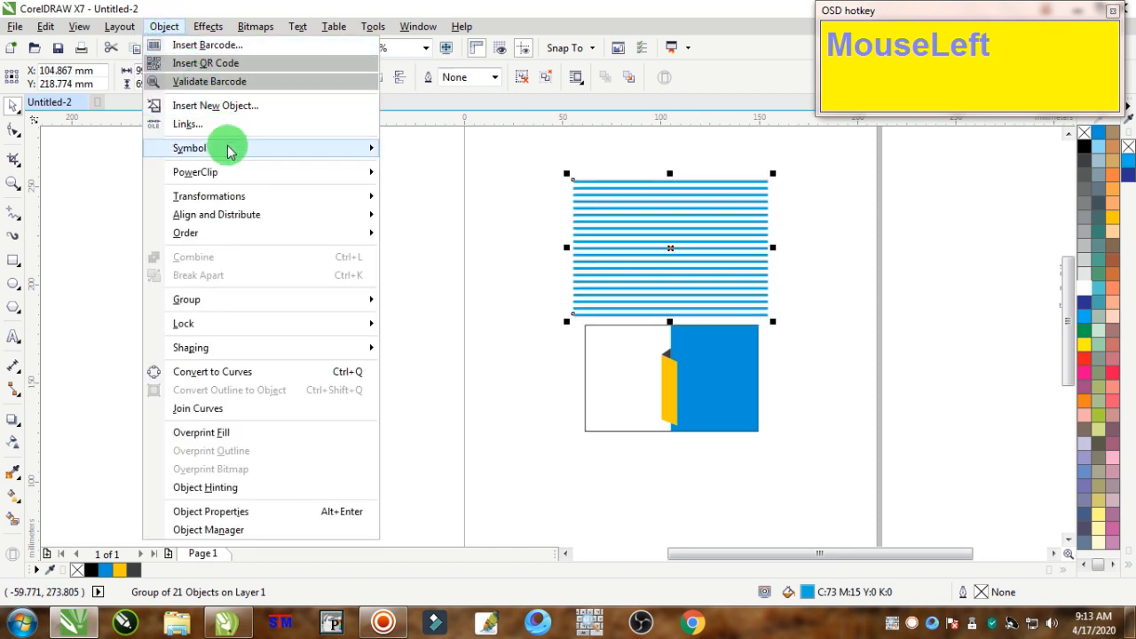
mouse_move(228, 169)
click(435, 172)
click(667, 357)
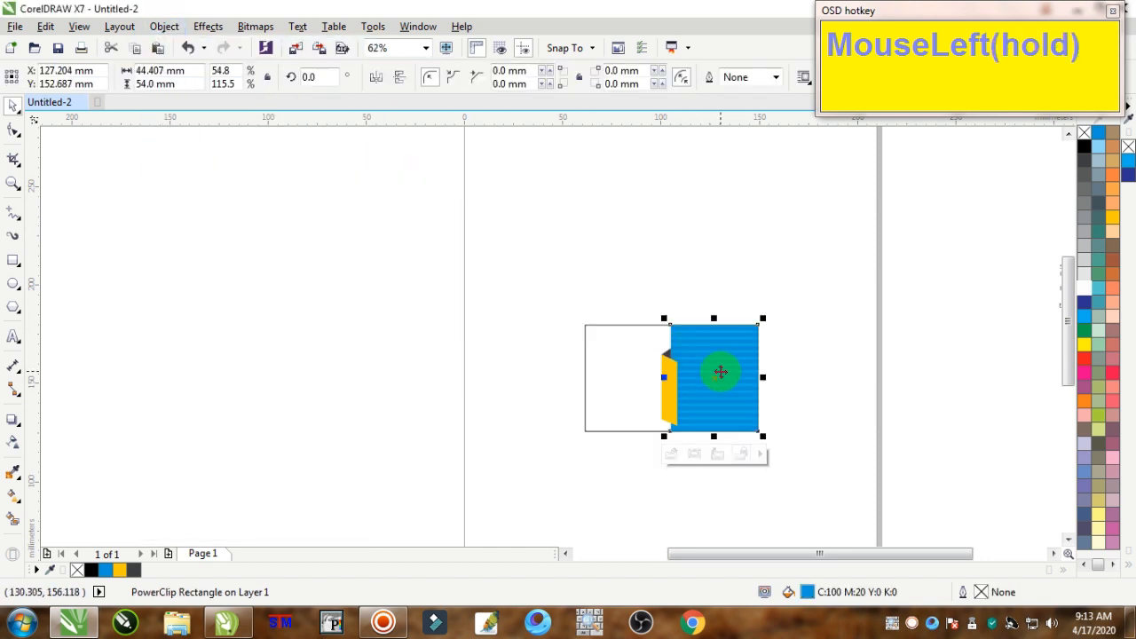
Edit the blue rectangle's PowerClip contents, rotating the strip group about 8.7° counterclockwise, and finish editing
ctrl+click(720, 370)
click(776, 405)
scroll(777, 405, up, 2)
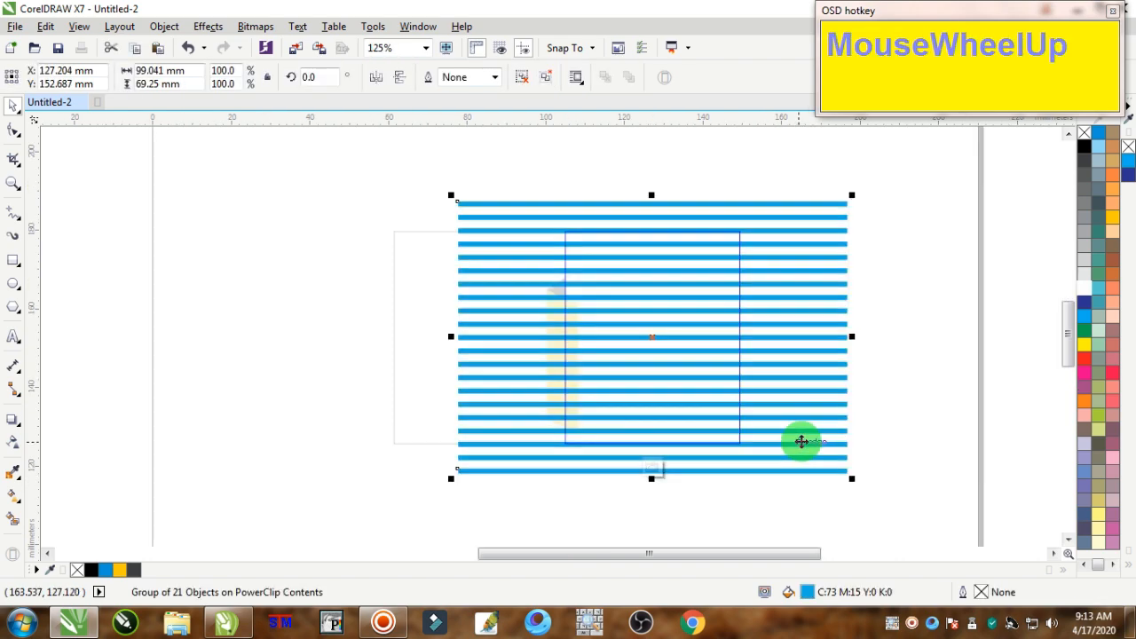
click(806, 444)
drag(854, 476, 883, 458)
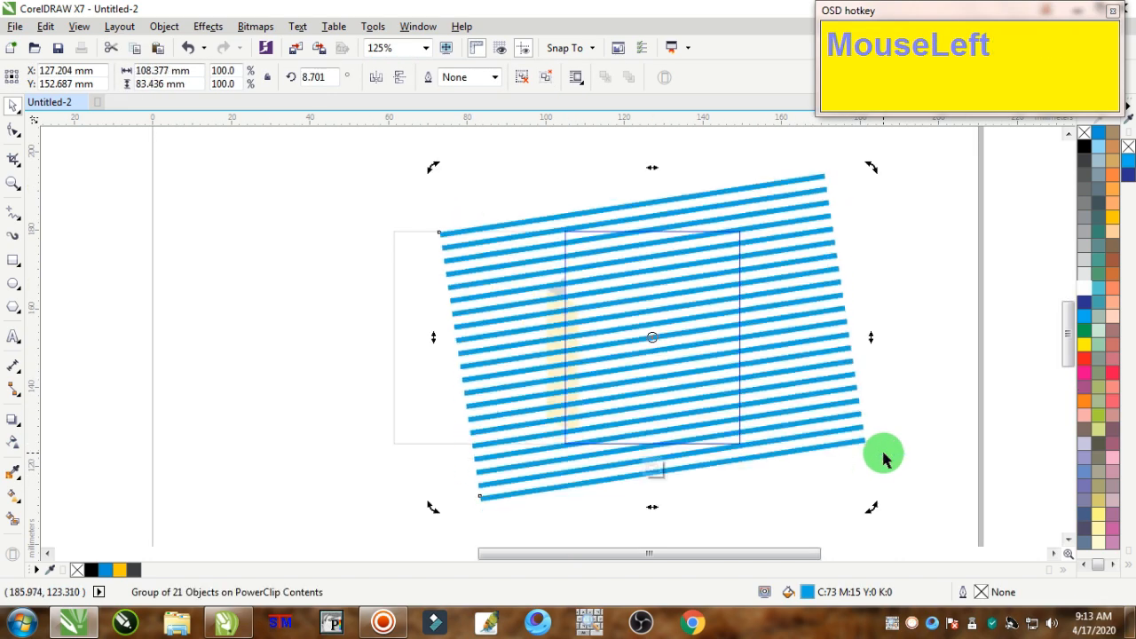
ctrl+click(943, 297)
scroll(663, 297, up, 4)
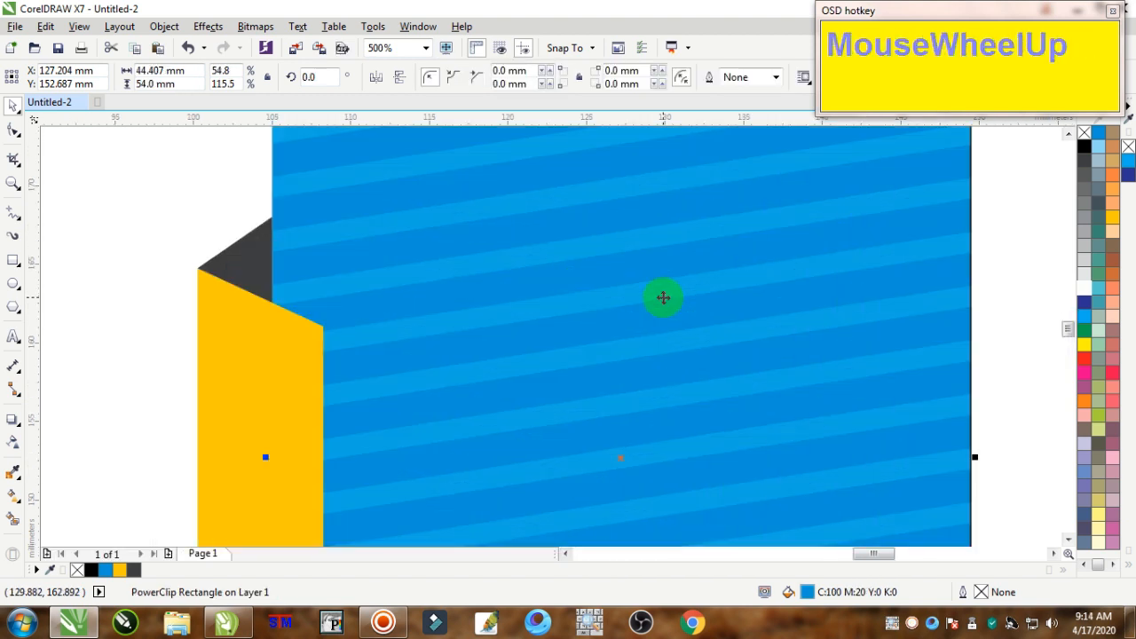
scroll(663, 297, up, 3)
scroll(663, 298, down, 8)
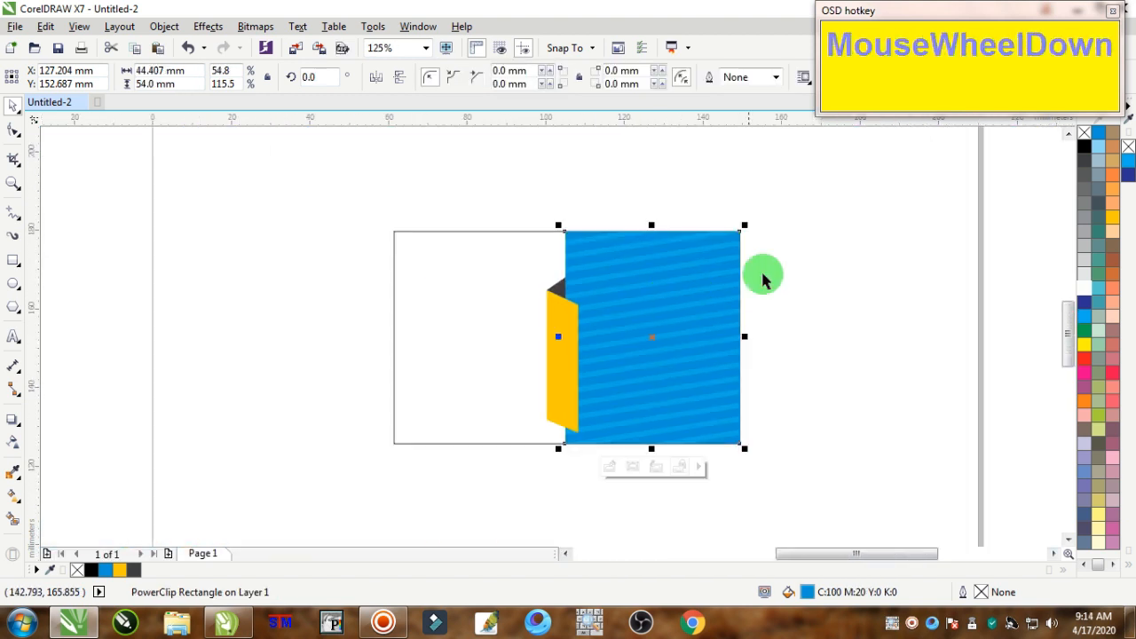
click(841, 251)
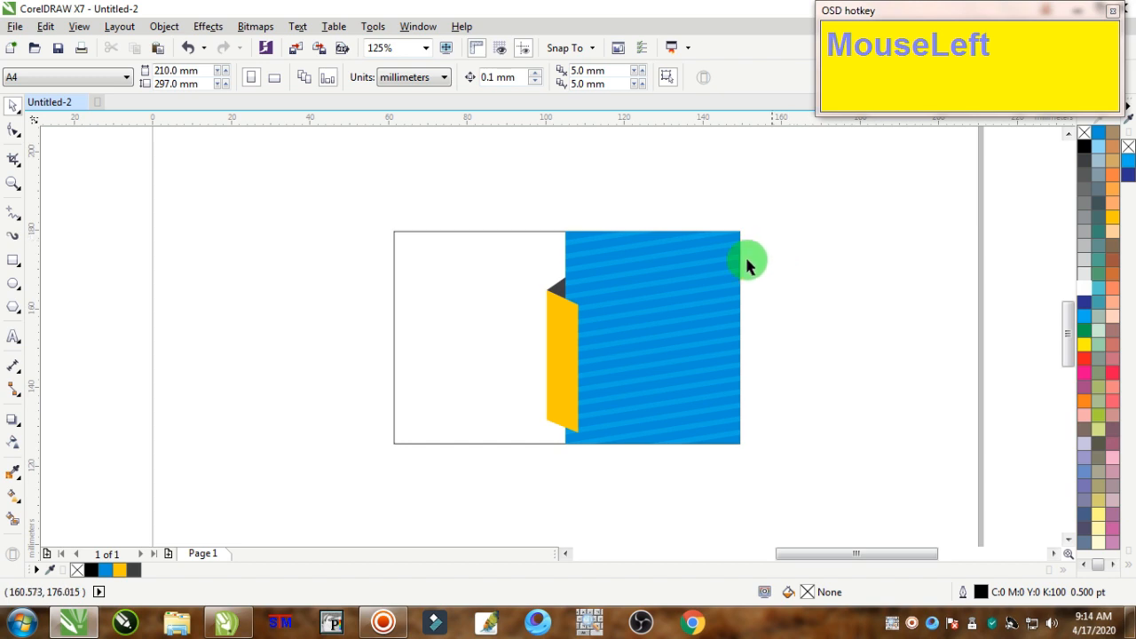
Draw a rectangle about 27.75 × 8 mm overhanging the card's upper right edge and round its corners to about 1.75 mm
click(13, 261)
scroll(763, 274, up, 2)
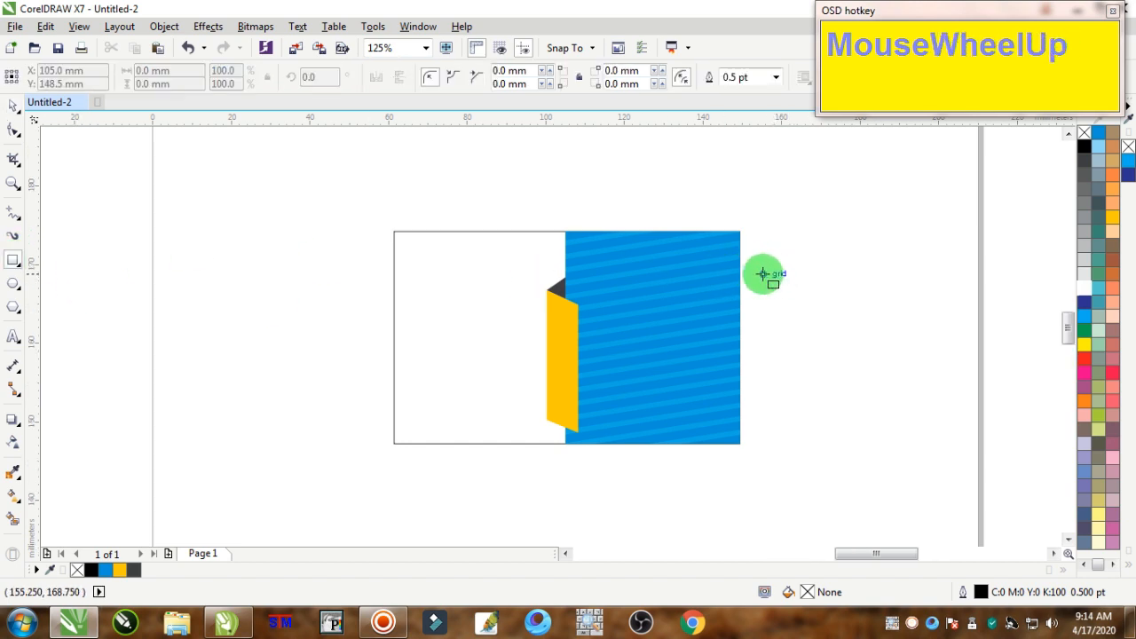
mouse_move(534, 239)
mouse_down()
mouse_move(624, 277)
mouse_move(778, 274)
mouse_move(754, 301)
mouse_up()
click(745, 240)
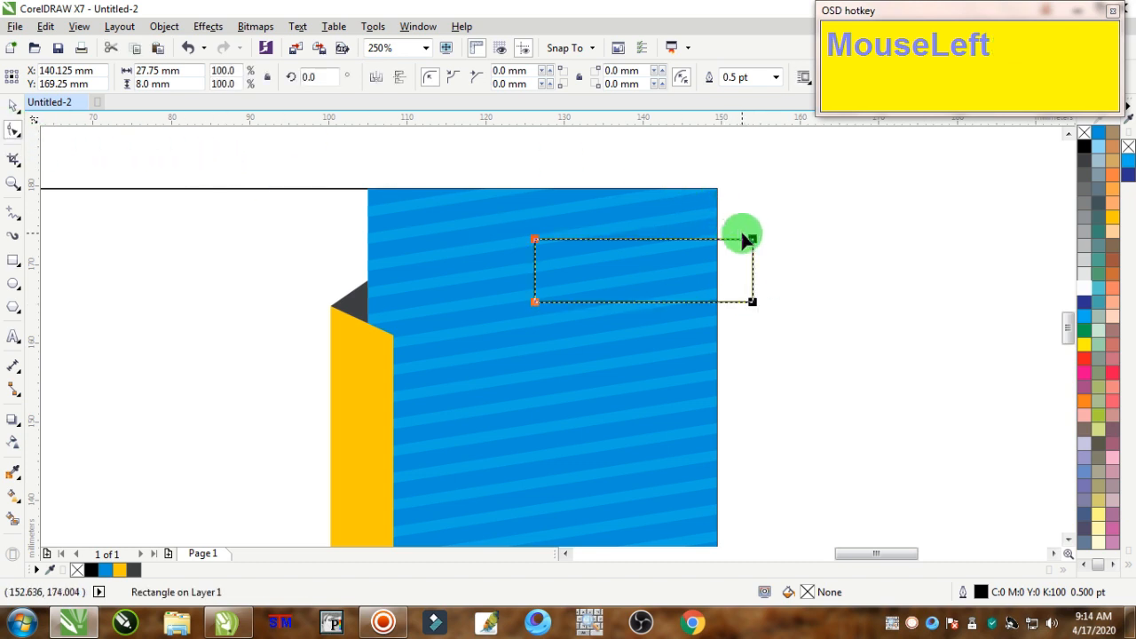
drag(753, 242, 772, 257)
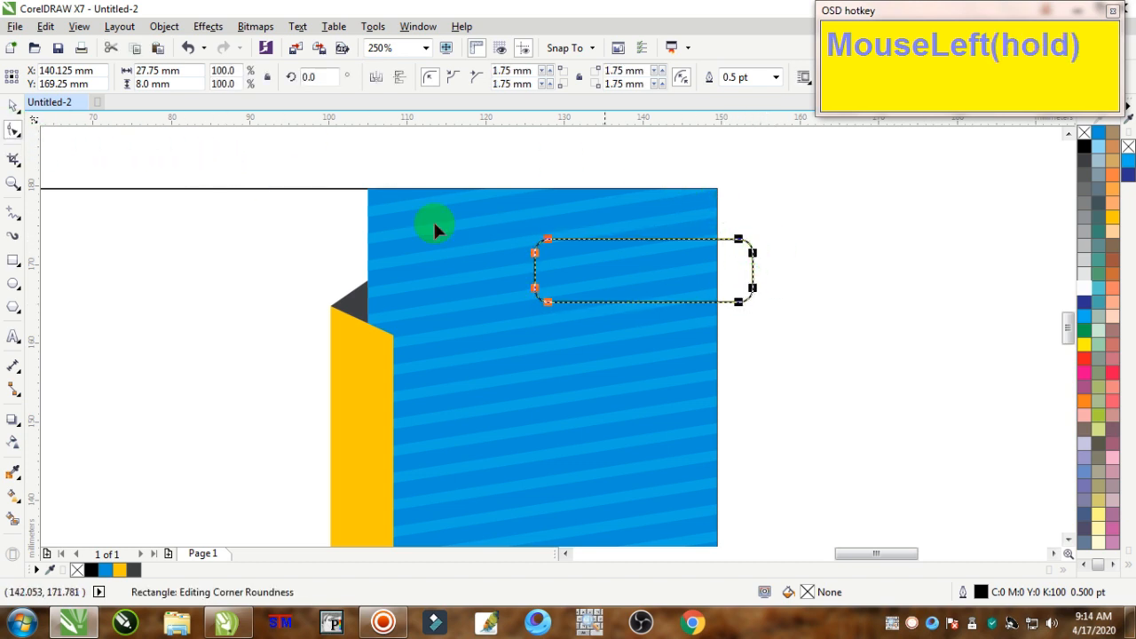
click(16, 103)
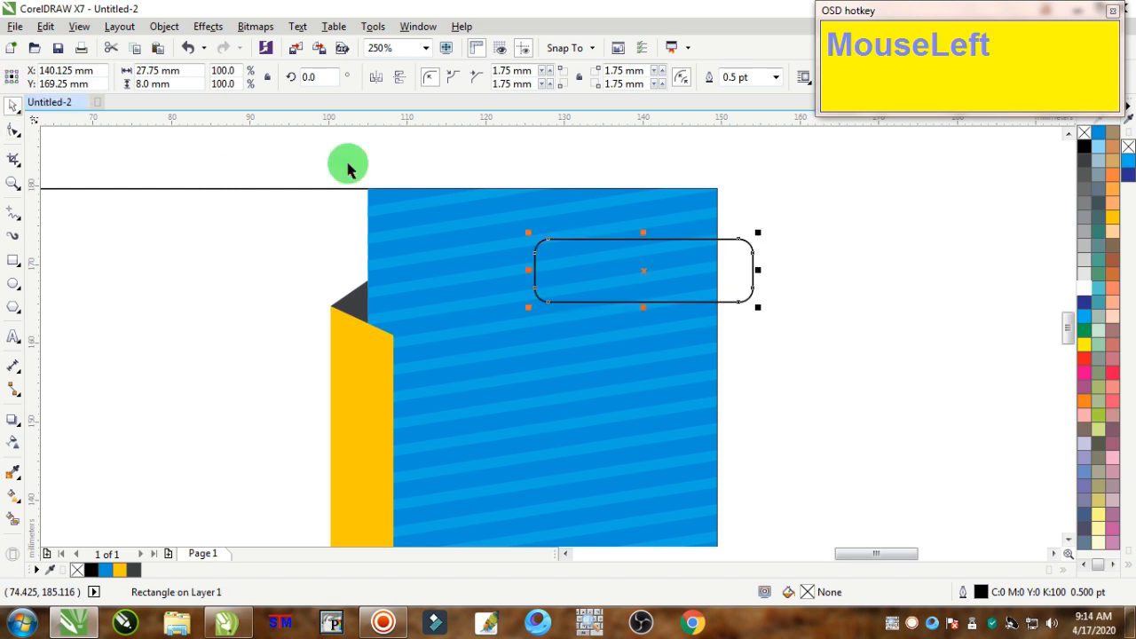
Fill the rounded rectangle with yellow C:0 M:20 Y:100 and remove its outline
click(1114, 220)
right_click(1084, 133)
click(919, 237)
PowerClip the yellow rounded label inside the blue striped rectangle so its overhang is cropped at the card's right edge
click(726, 269)
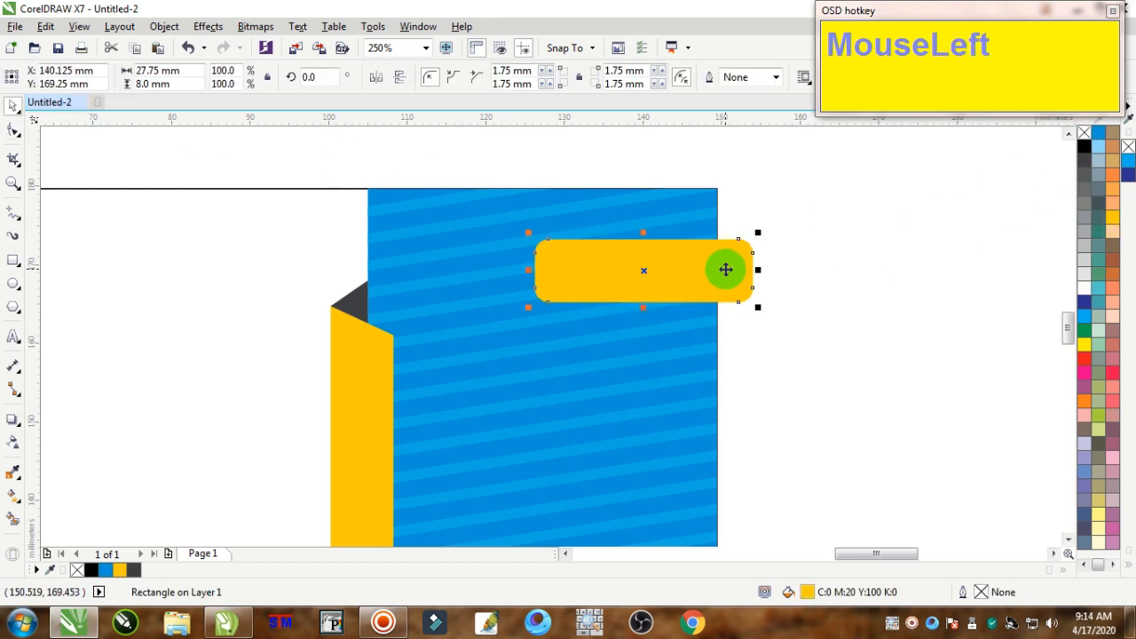
click(165, 27)
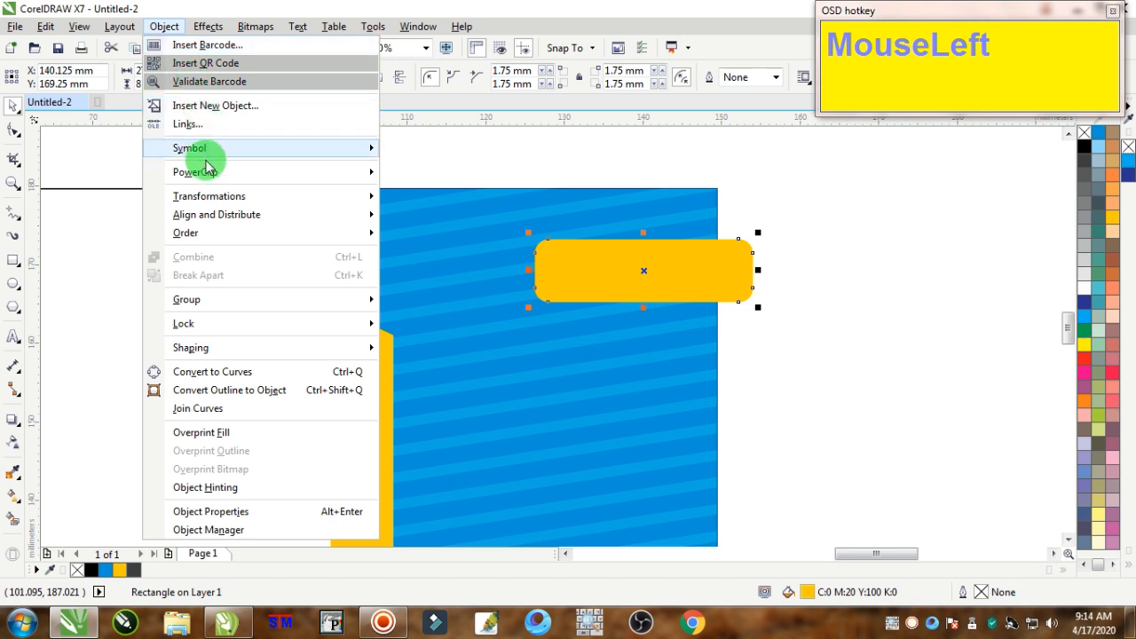
click(307, 174)
click(454, 175)
click(612, 213)
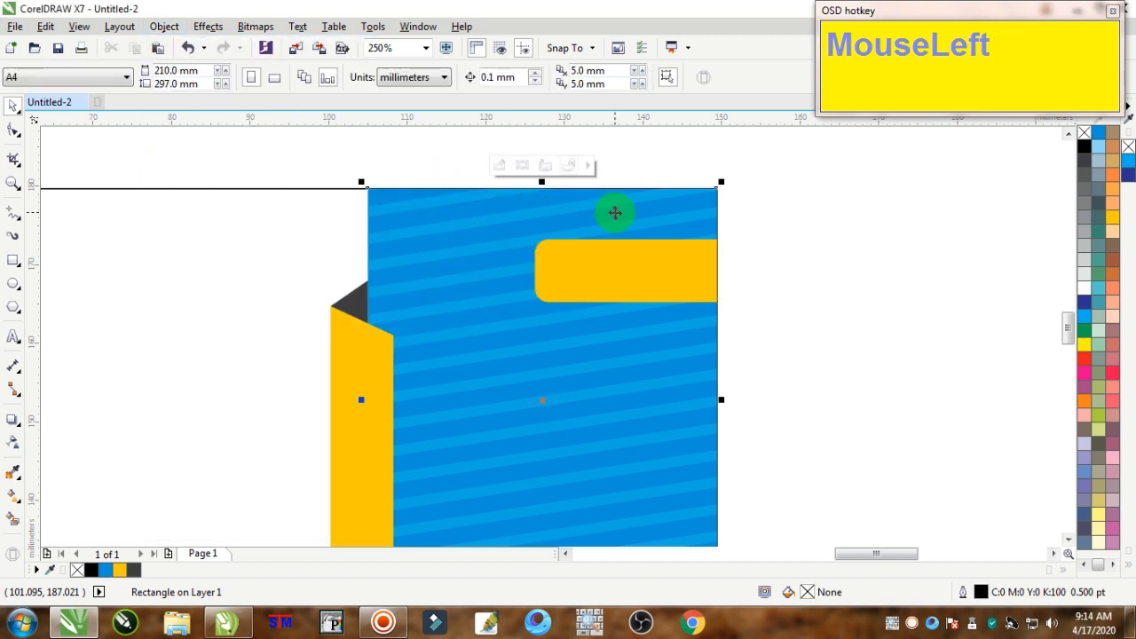
click(838, 250)
Fill the 88 × 54 mm card rectangle with white
scroll(693, 275, down, 2)
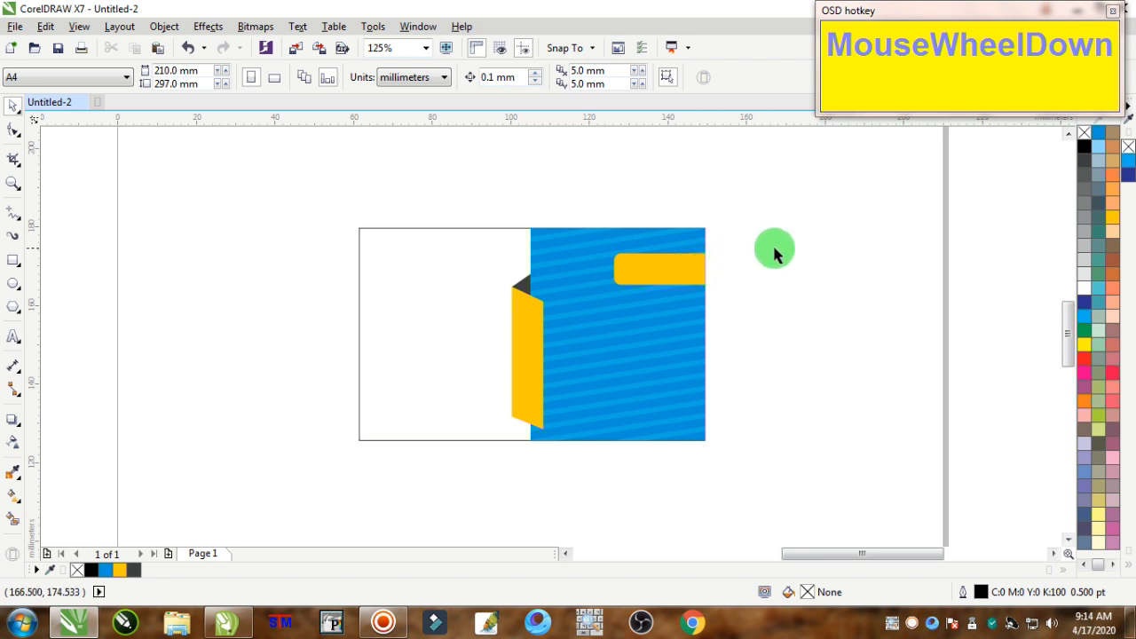
click(426, 234)
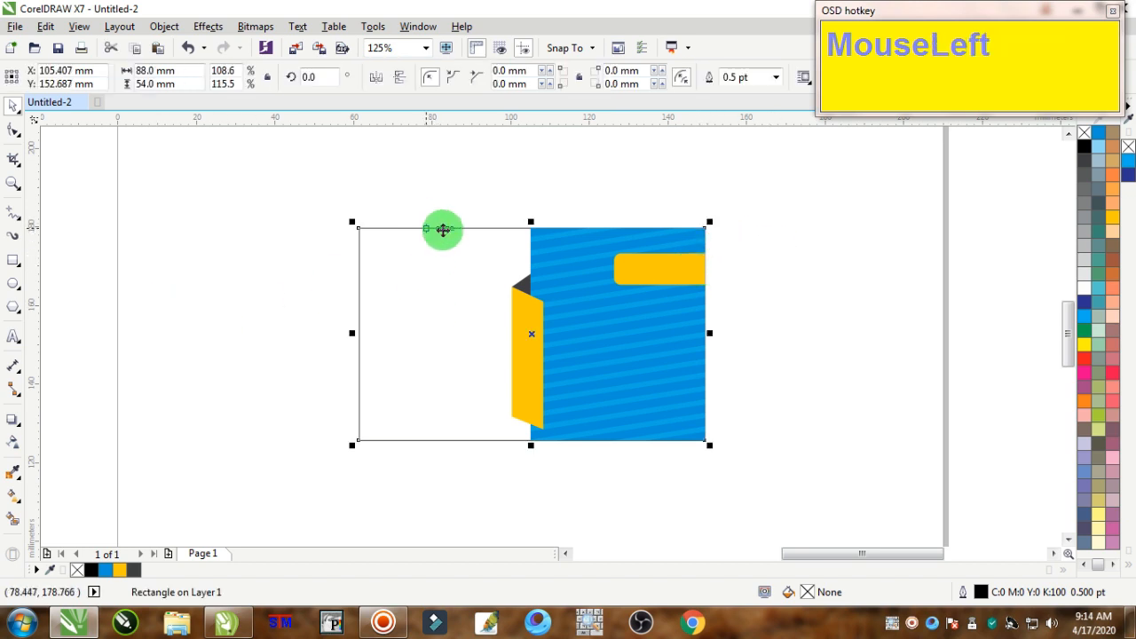
click(1084, 290)
click(875, 253)
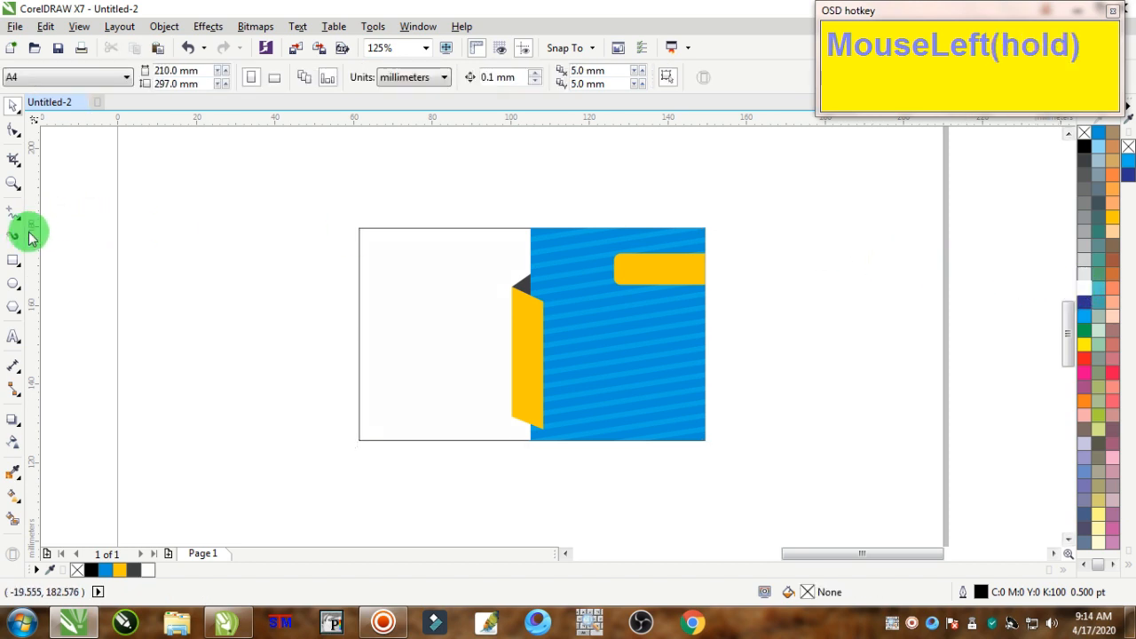
Draw a 100 × 64 mm rectangle around the card, filled green C:40 M:0 Y:100 without outline, and send it behind the card
click(14, 260)
drag(330, 208, 728, 462)
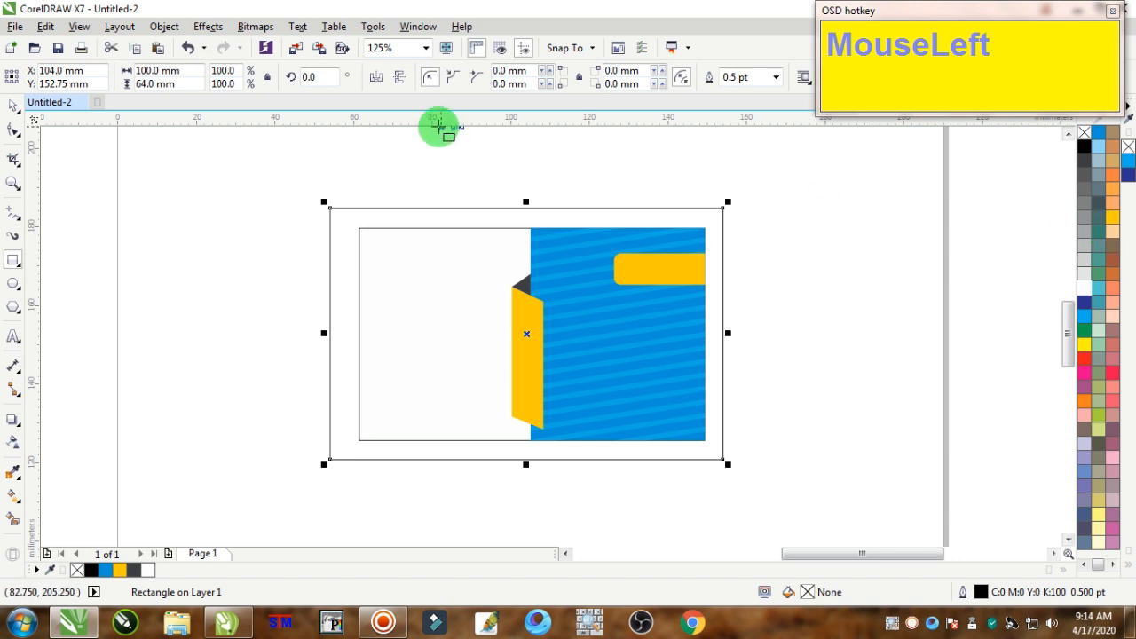
click(1101, 424)
right_click(1086, 133)
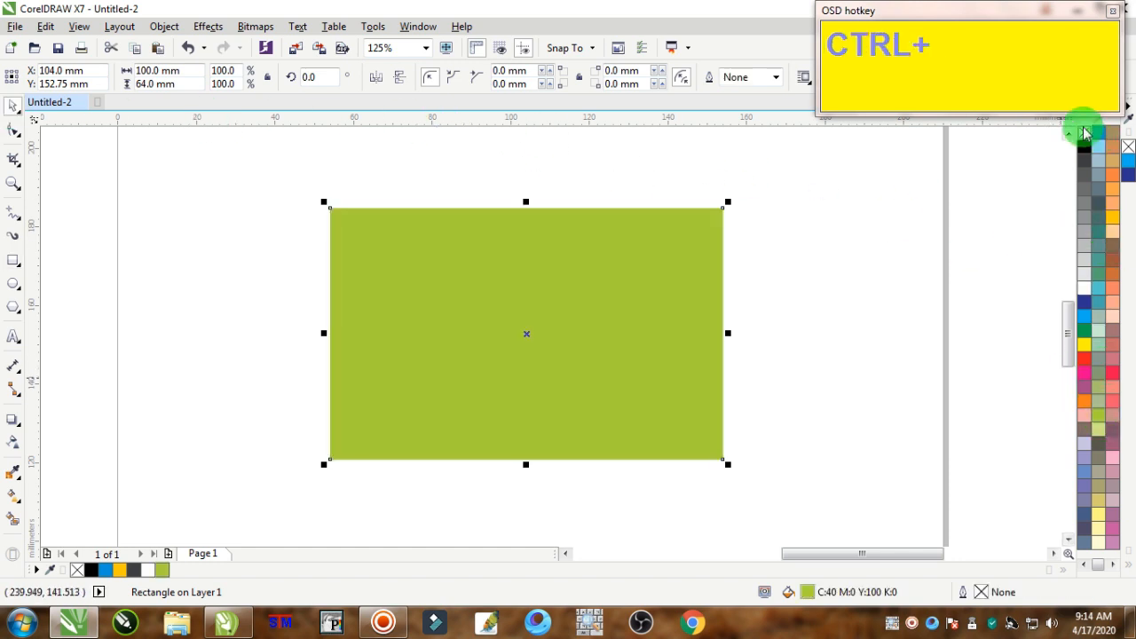
key(ctrl+End)
Remove the outline of the white card rectangle
click(464, 275)
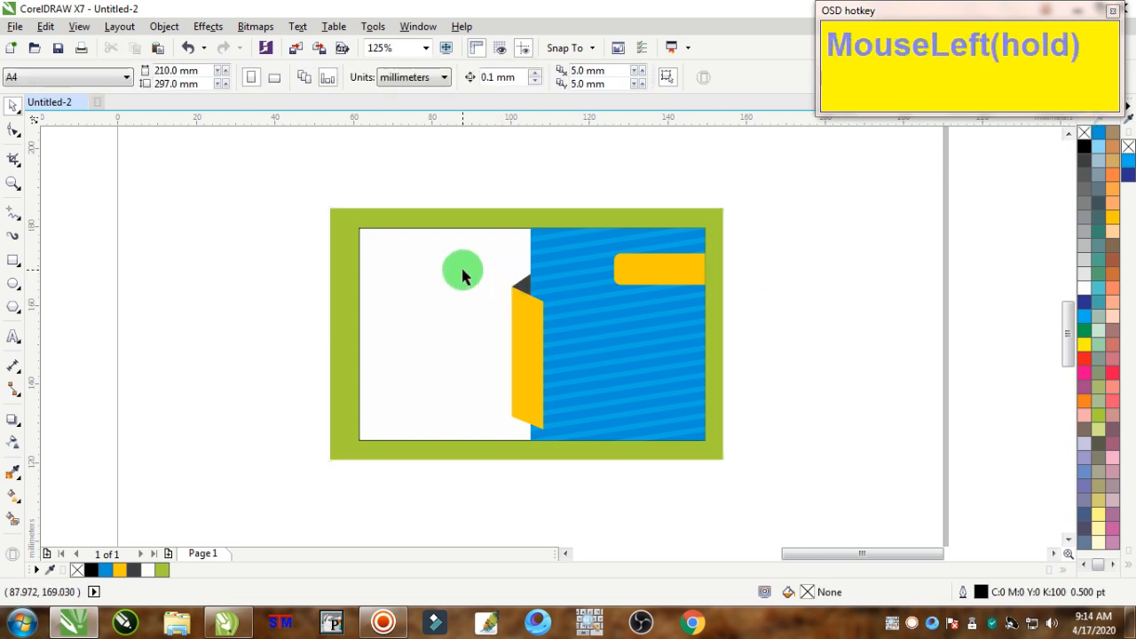
right_click(1086, 133)
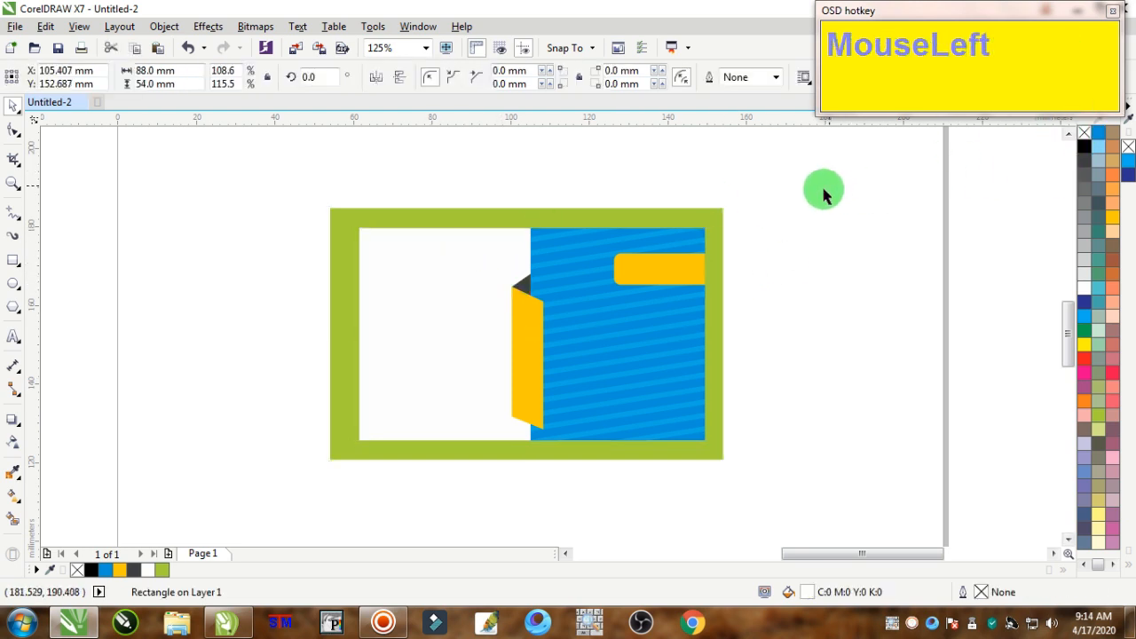
Group the card's four objects and centre the group on the green background rectangle
drag(809, 186, 326, 455)
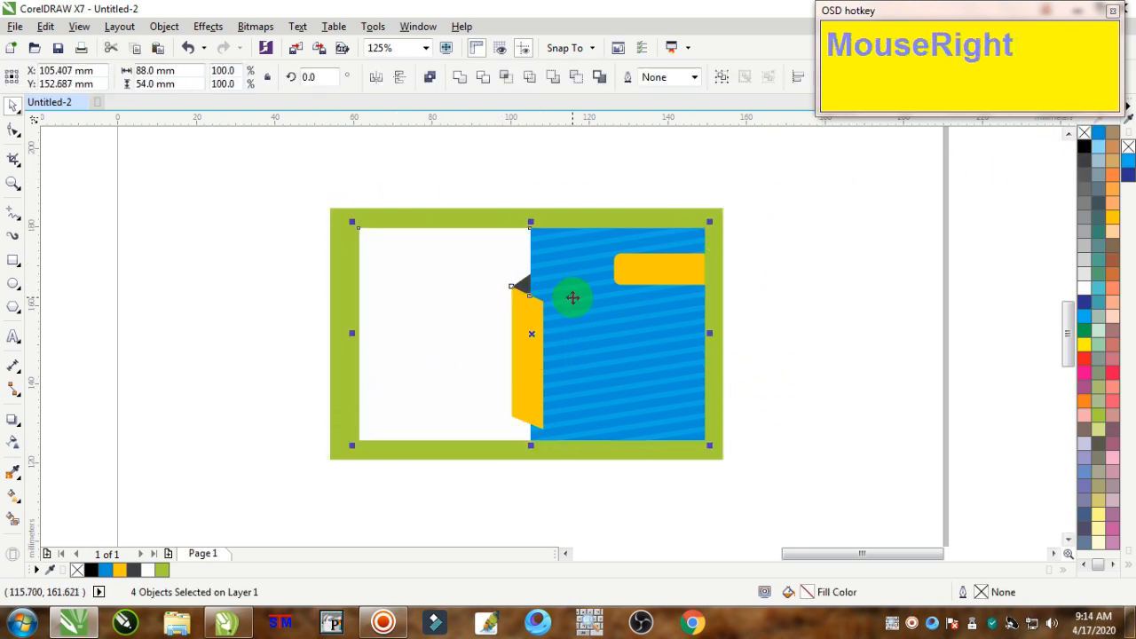
right_click(573, 297)
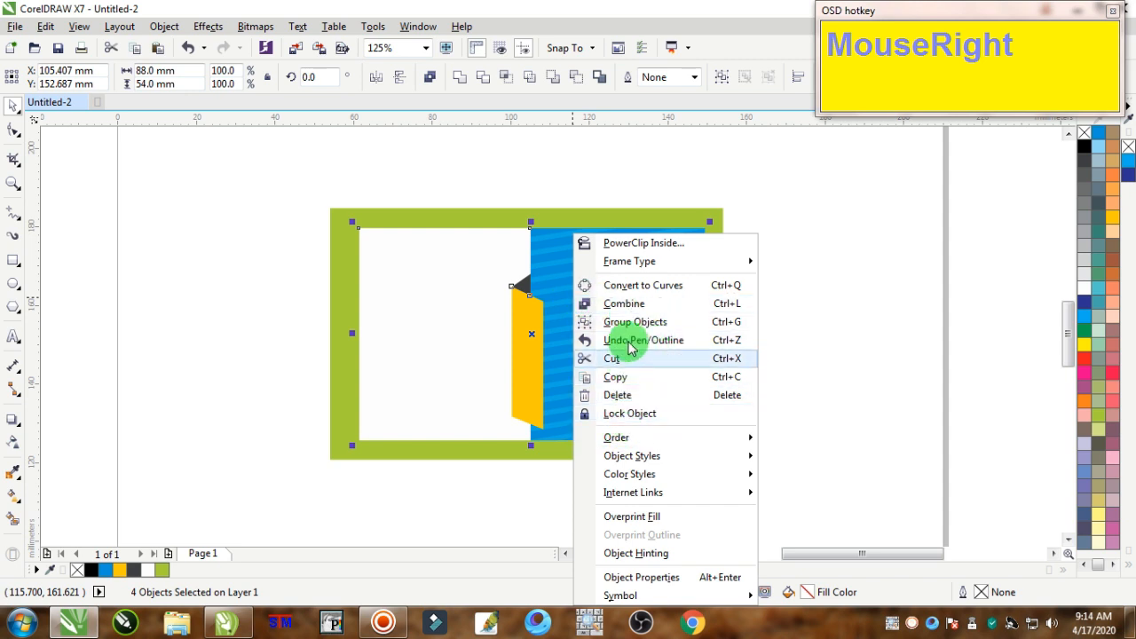
click(612, 321)
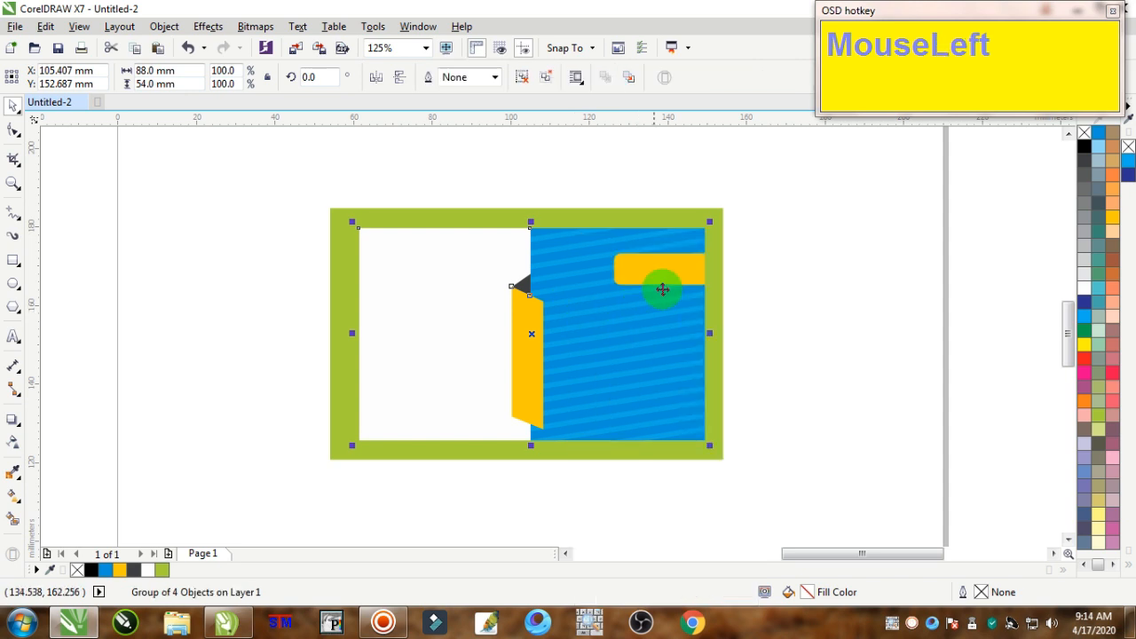
shift+click(337, 246)
click(791, 254)
Move the address, phone and website text group next to the card's right side
scroll(745, 280, down, 3)
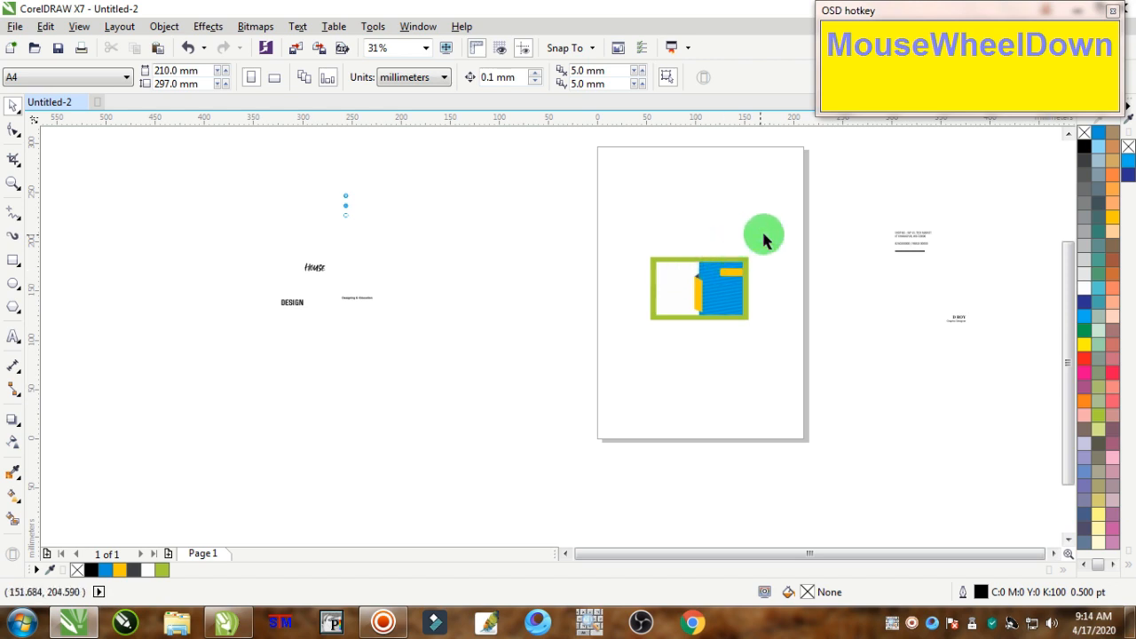
drag(1037, 199, 827, 357)
drag(905, 236, 759, 262)
Move the location, phone and mail icon group onto the yellow ribbon, in front of the card and centred across the ribbon's width
drag(412, 178, 703, 300)
scroll(703, 300, up, 4)
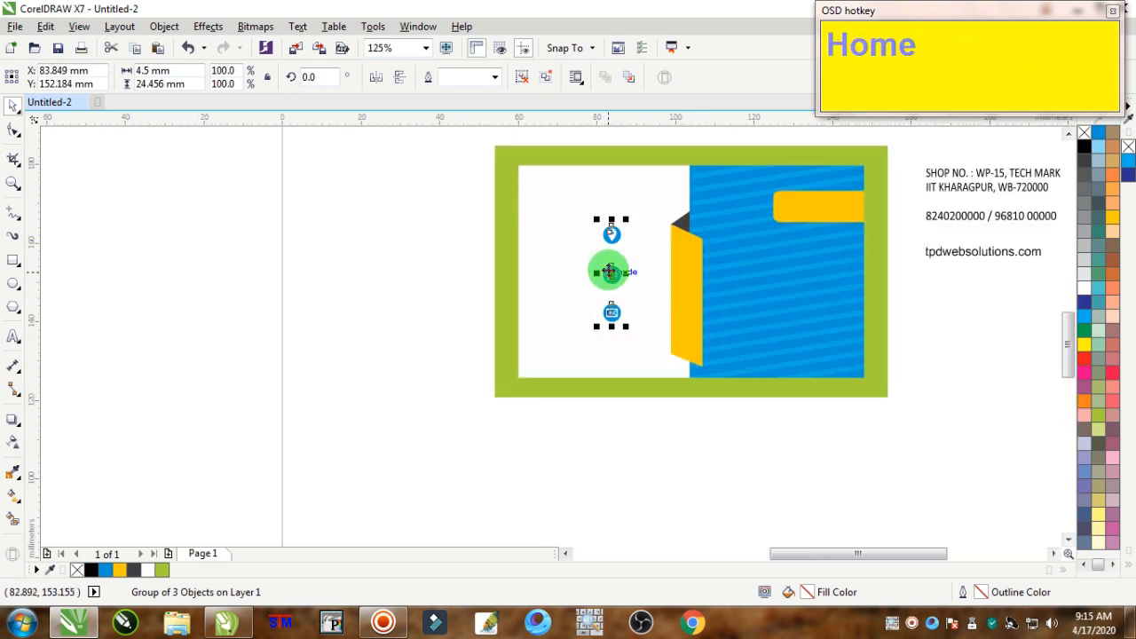
drag(609, 271, 683, 292)
scroll(683, 292, up, 4)
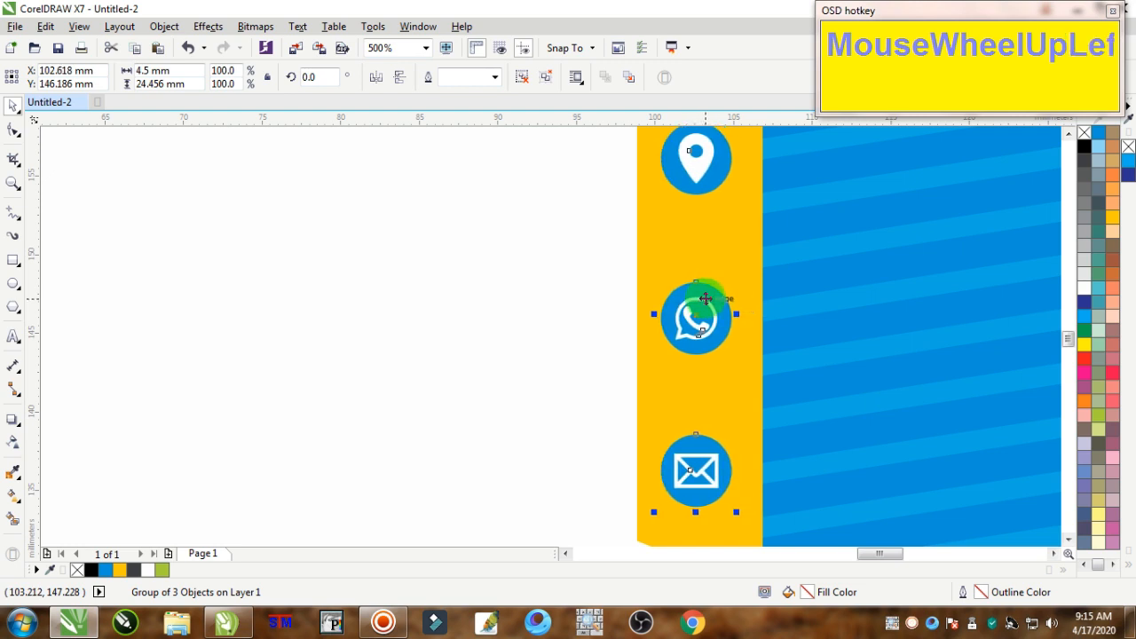
scroll(705, 299, down, 2)
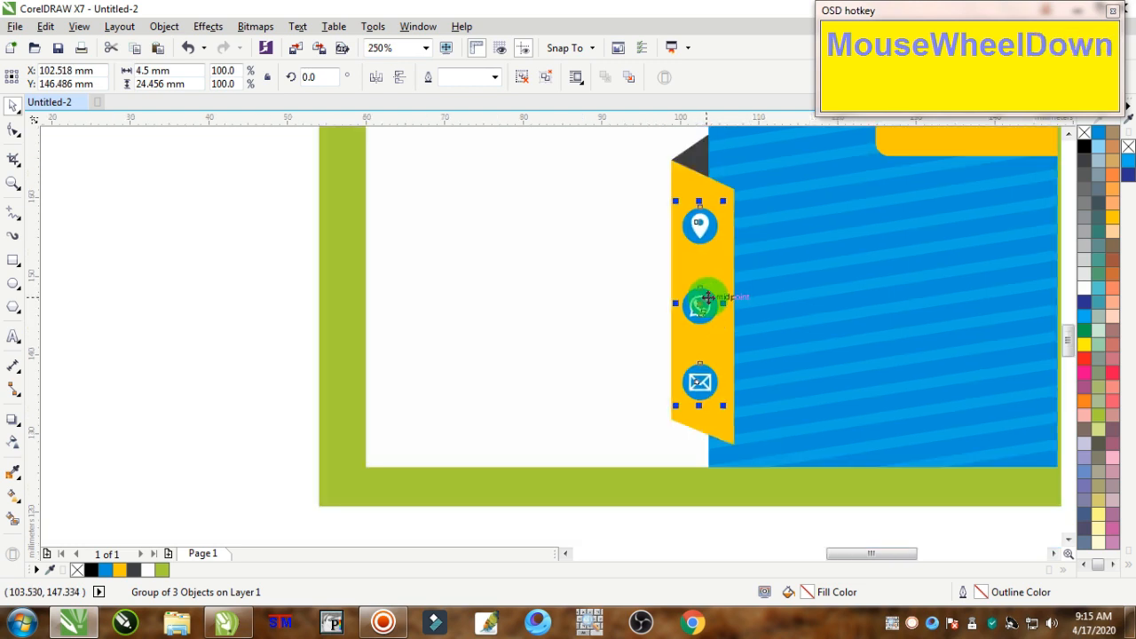
scroll(591, 274, down, 3)
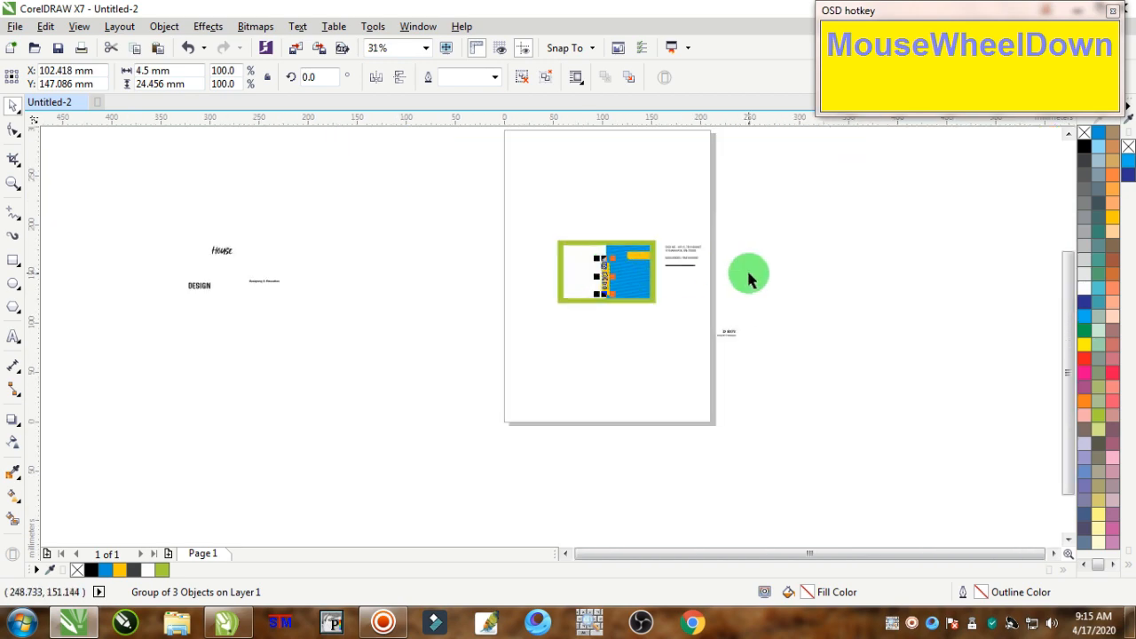
scroll(676, 255, up, 2)
click(768, 191)
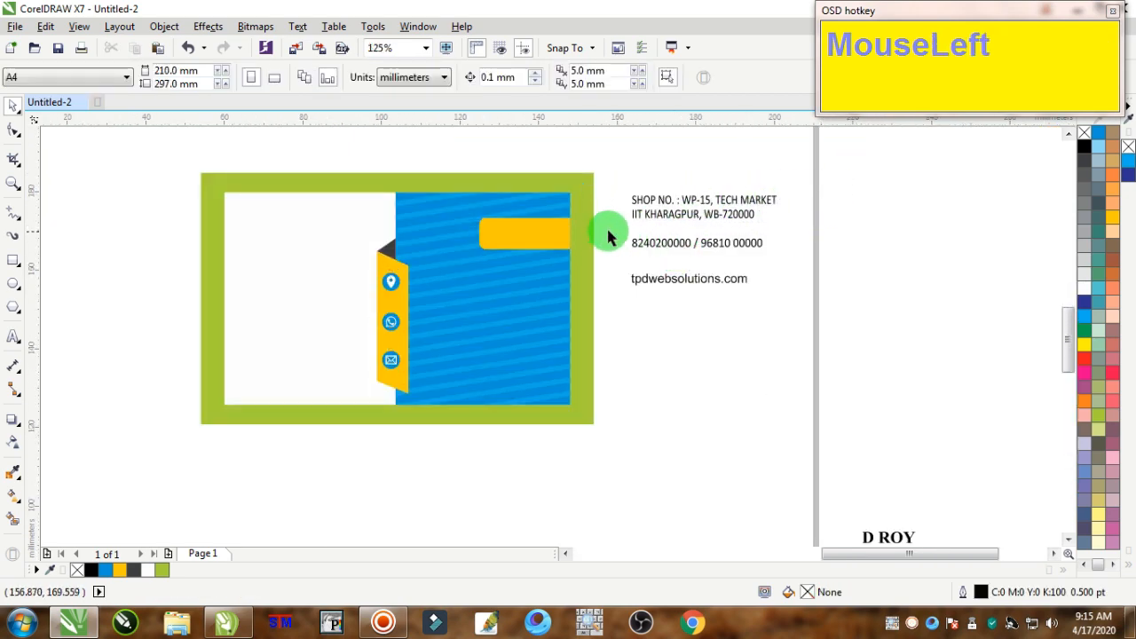
Place the contact text group on the blue panel beside the icons, bring it to the front and fill it white
drag(659, 221, 564, 273)
key(ctrl+Home)
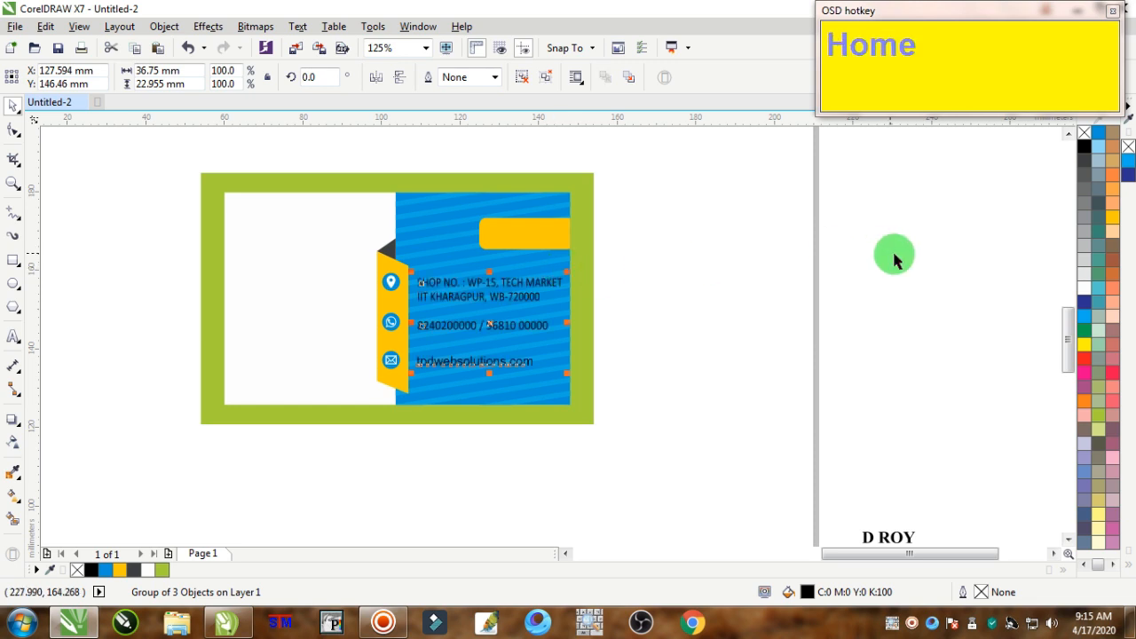
click(1088, 286)
Nudge the contact text group slightly up and left so its lines align with the three icons
scroll(400, 300, up, 3)
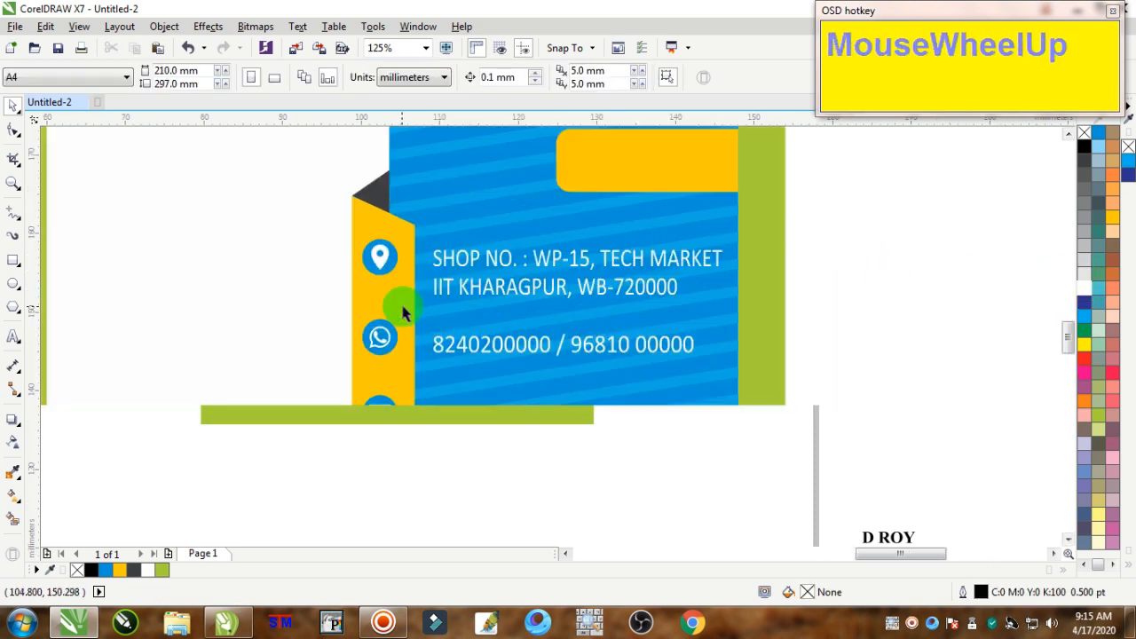
click(536, 294)
key(Left)
key(Up)
key(Up)
key(Up)
key(Up)
key(Up)
key(Up)
key(Up)
key(Up)
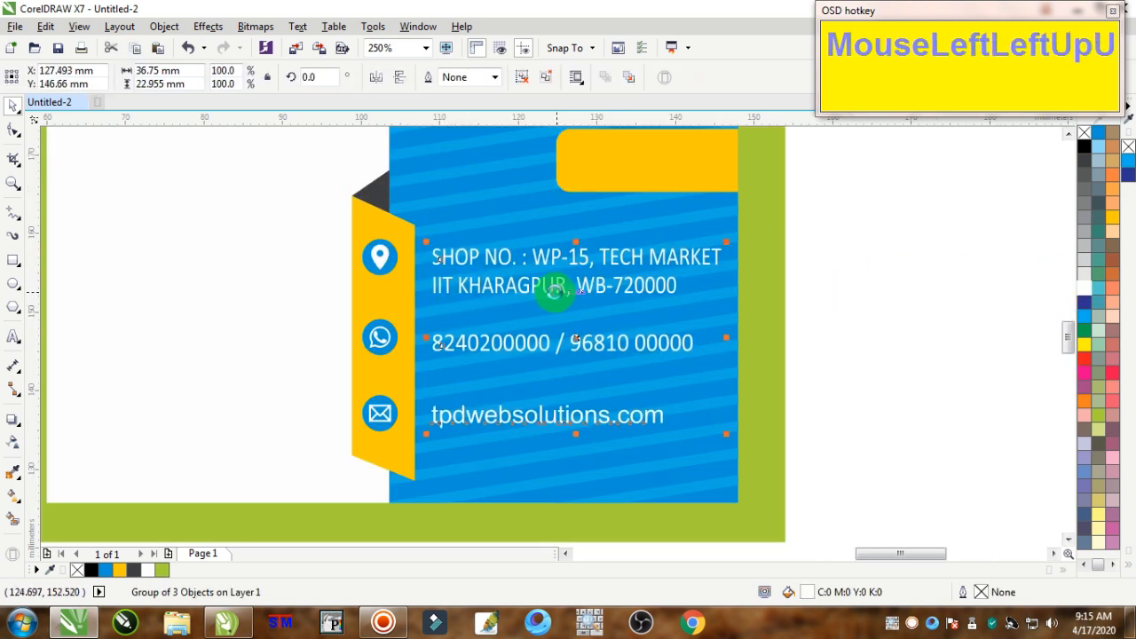
key(Down)
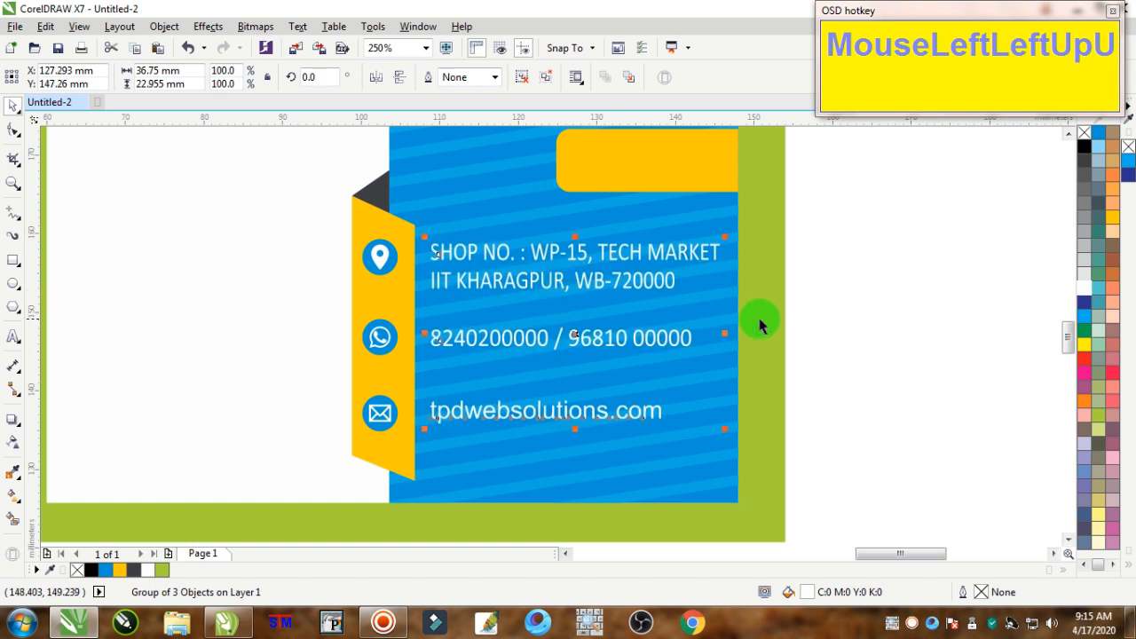
click(859, 327)
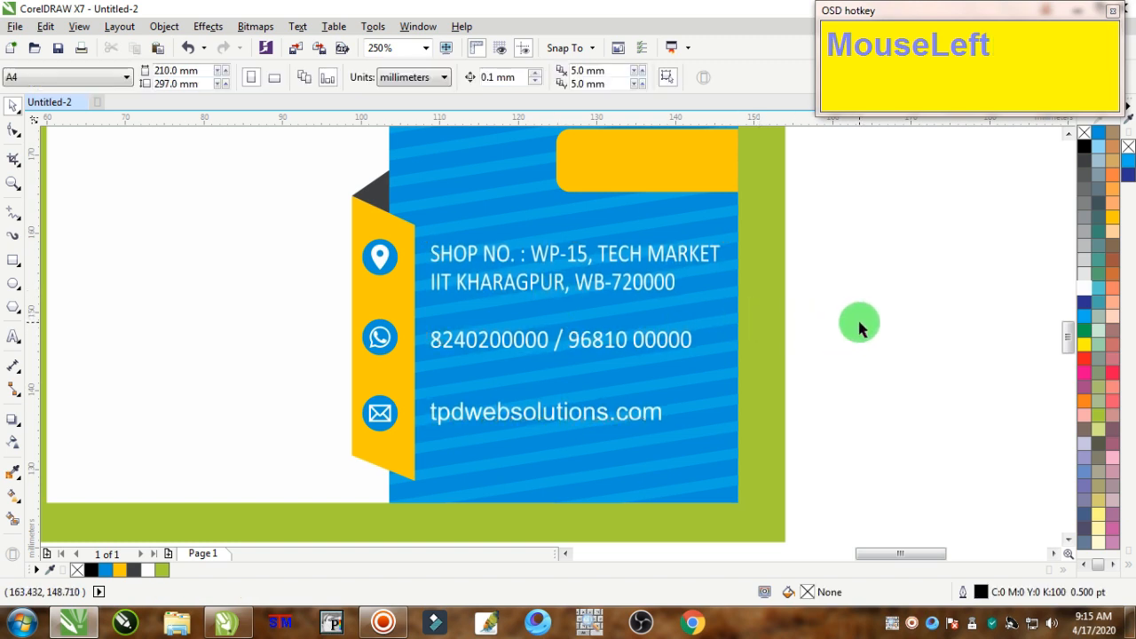
click(462, 340)
Move the name and job title text group onto the yellow label, bring it to the front and fit it within the label
scroll(867, 321, down, 5)
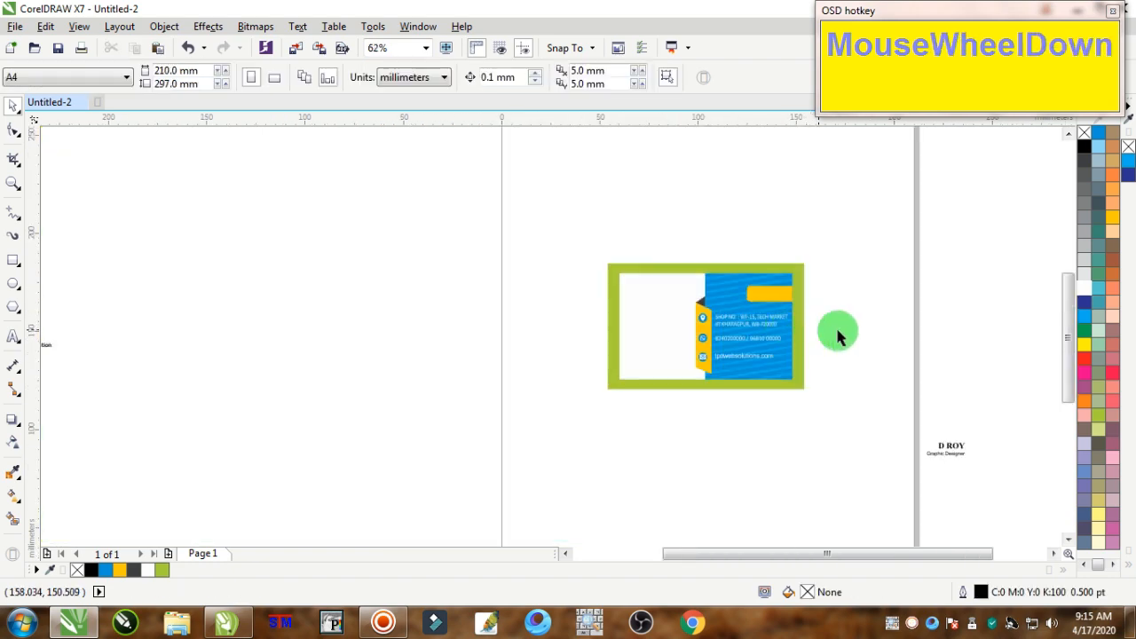
drag(1025, 405, 887, 461)
drag(957, 447, 778, 298)
scroll(777, 298, up, 4)
key(Home)
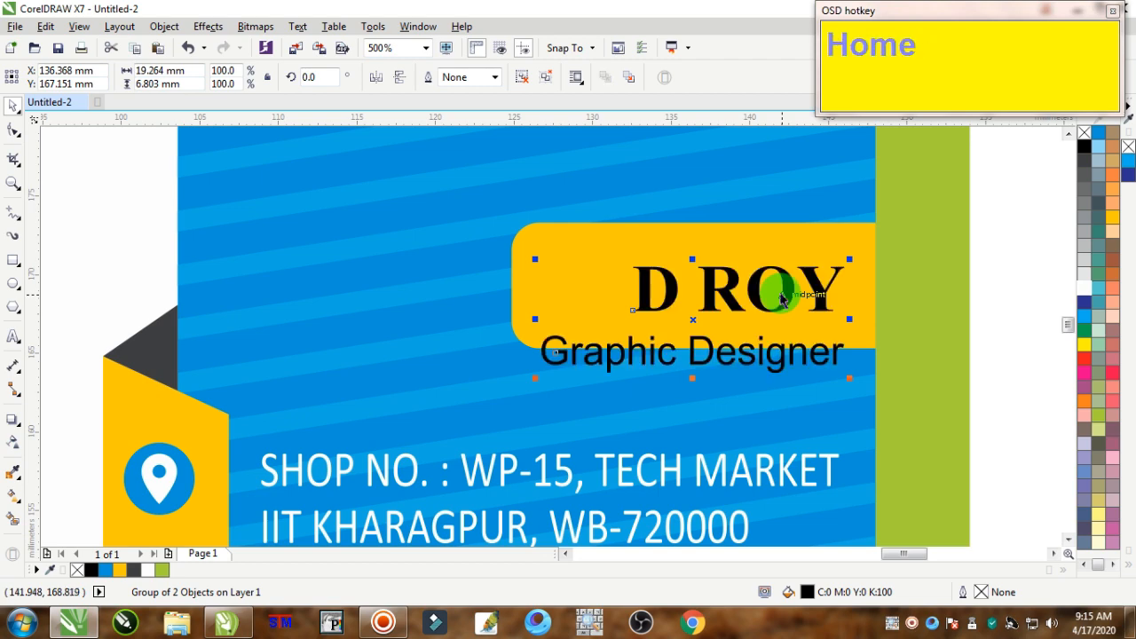
drag(728, 346, 832, 315)
key(Down)
key(Down)
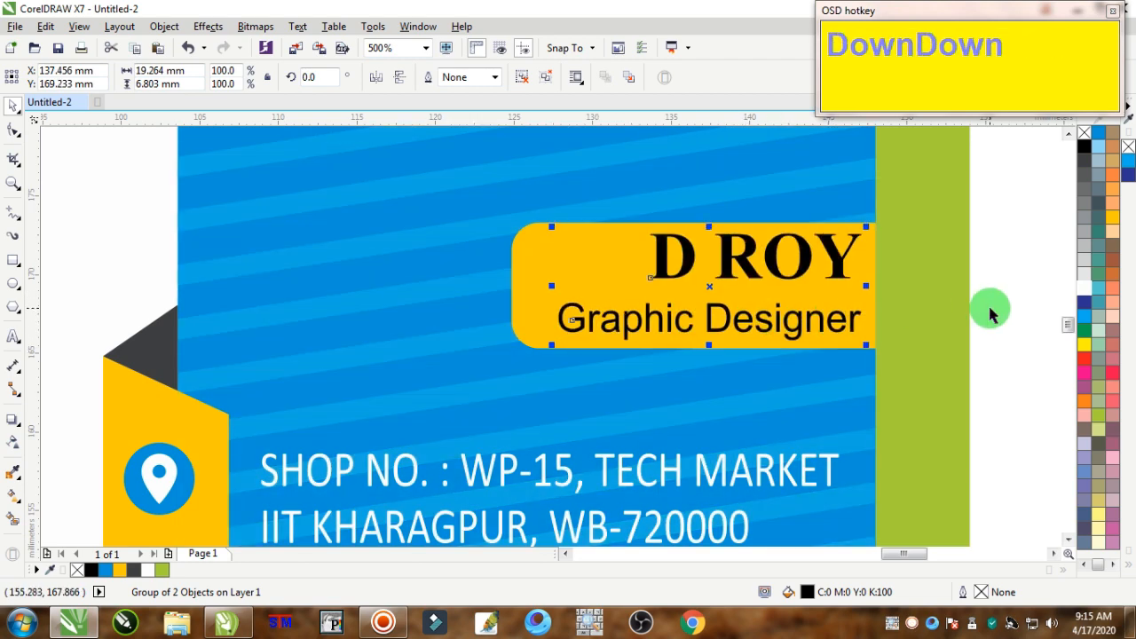
click(1068, 284)
scroll(947, 327, down, 4)
scroll(976, 332, up, 4)
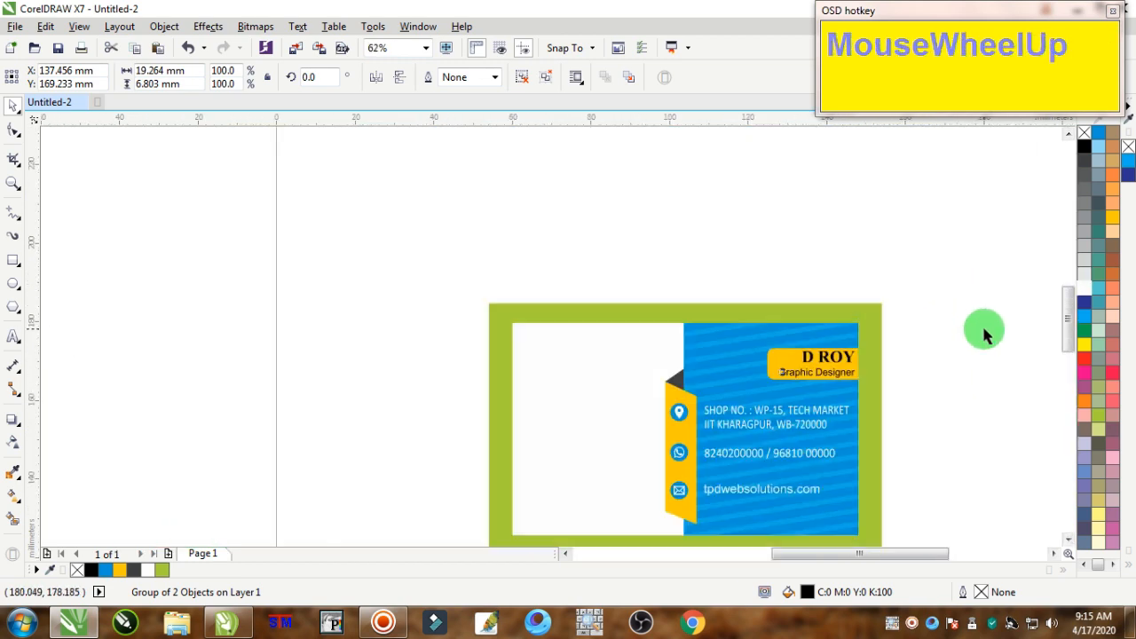
click(960, 330)
click(185, 431)
ctrl+click(185, 432)
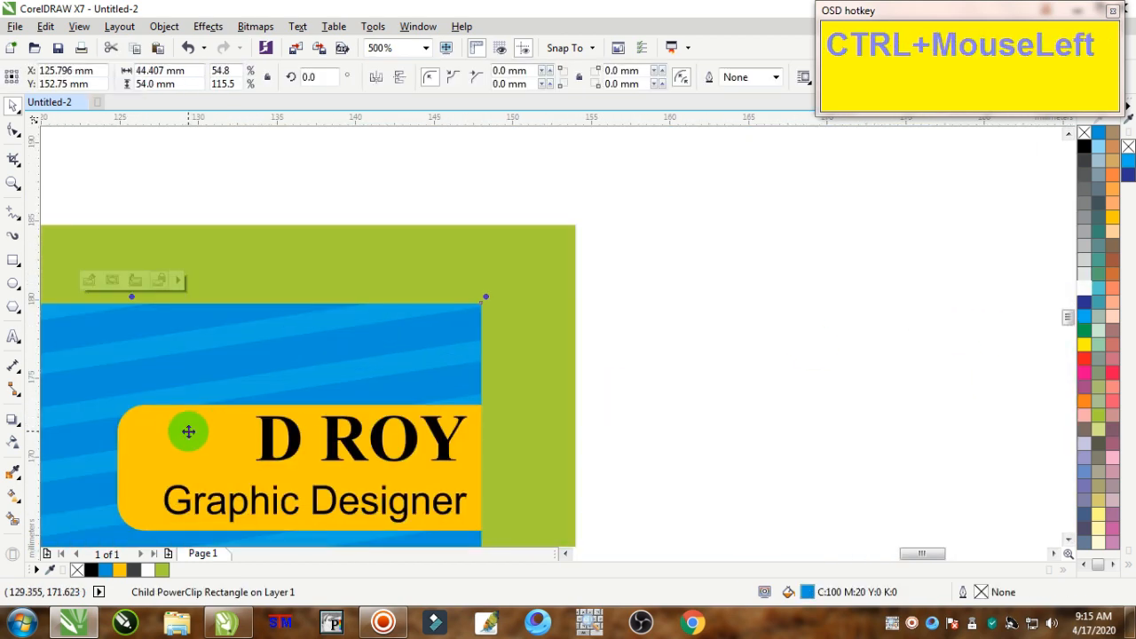
scroll(357, 413, down, 1)
scroll(356, 413, down, 2)
click(495, 380)
scroll(436, 431, down, 2)
scroll(451, 385, up, 1)
click(451, 385)
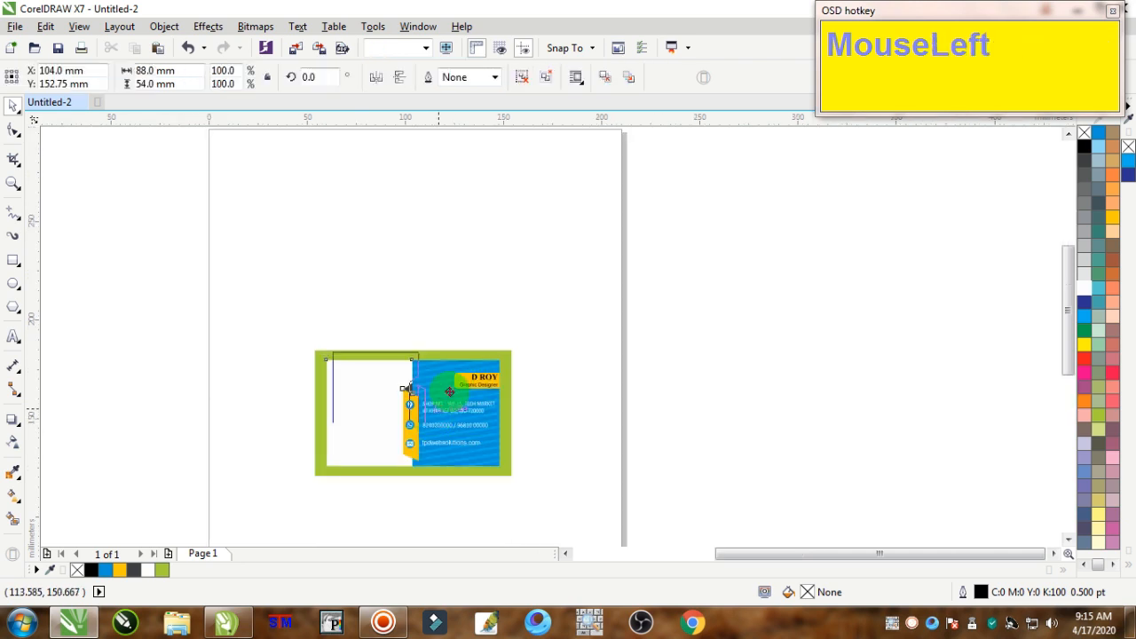
key(ctrl+z)
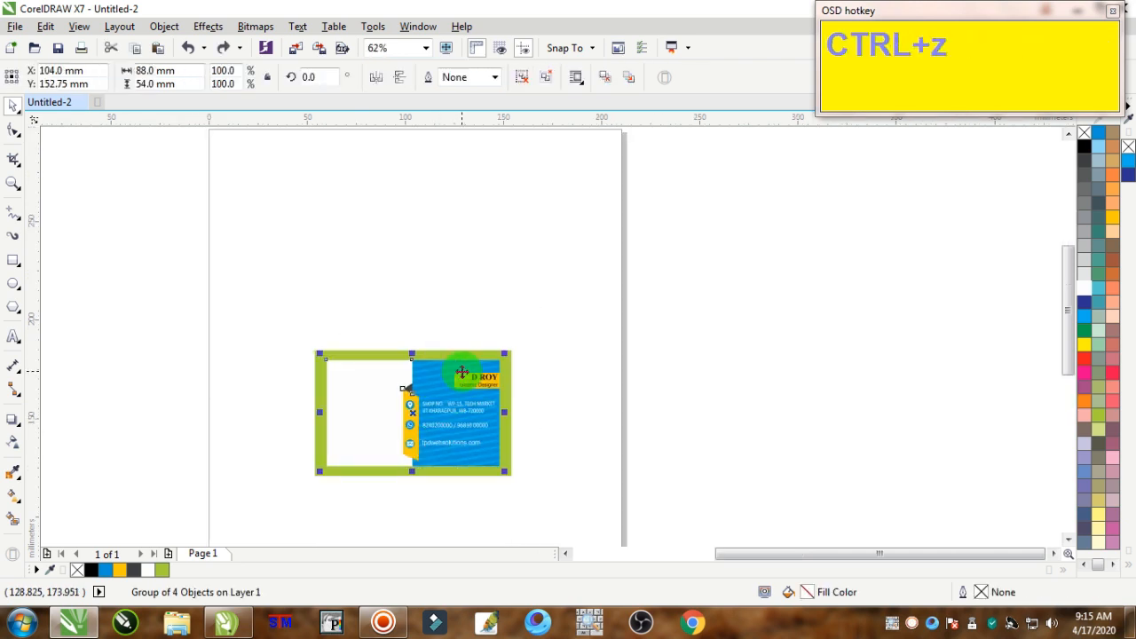
Ungroup the card's four objects and undo the accidental move that follows
key(ctrl+u)
click(645, 379)
scroll(466, 377, up, 2)
drag(446, 394, 400, 356)
key(ctrl+z)
Edit the blue rectangle's PowerClip contents, making the yellow label slightly taller and extending it leftward, and finish editing
double_click(526, 338)
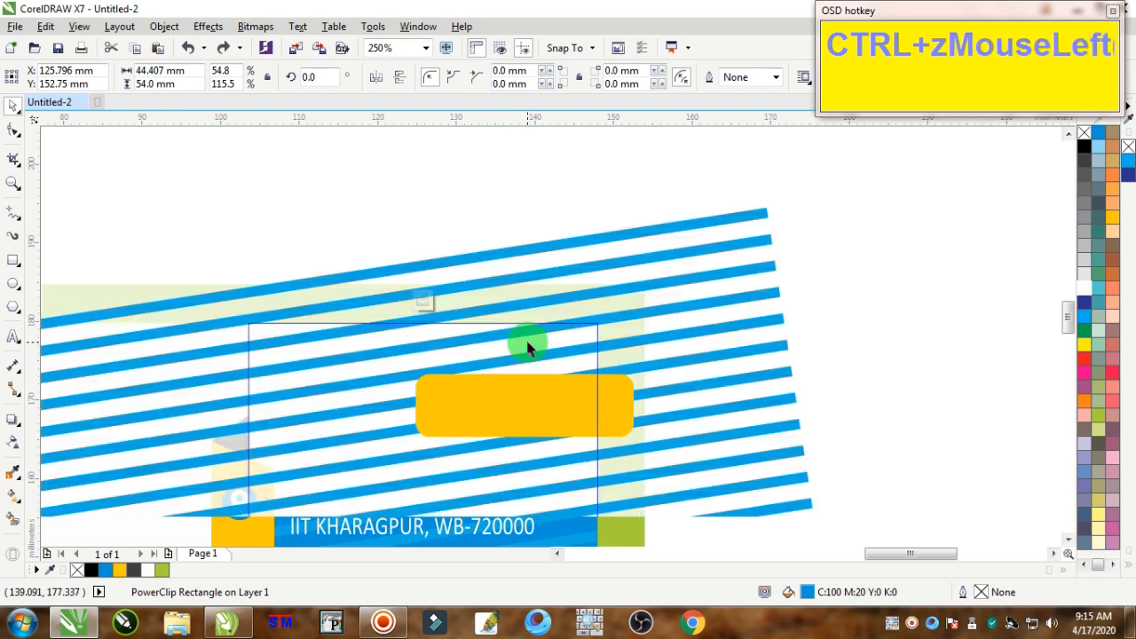
click(456, 399)
scroll(532, 381, up, 1)
mouse_move(520, 363)
shift+mouse_down()
mouse_move(532, 347)
mouse_move(517, 350)
shift+mouse_up()
drag(296, 432, 272, 439)
scroll(616, 414, down, 2)
ctrl+click(728, 380)
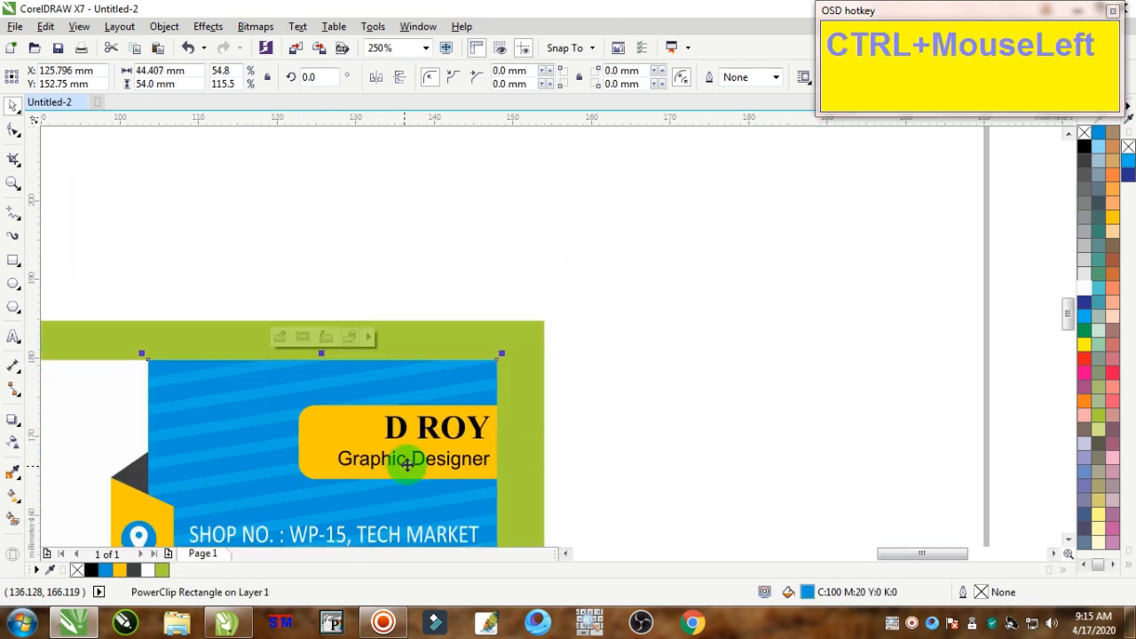
Shift the name and job title text group about 1.9 mm left to sit centred within the enlarged yellow label
scroll(407, 463, up, 1)
click(373, 465)
drag(377, 459, 347, 462)
scroll(634, 457, down, 2)
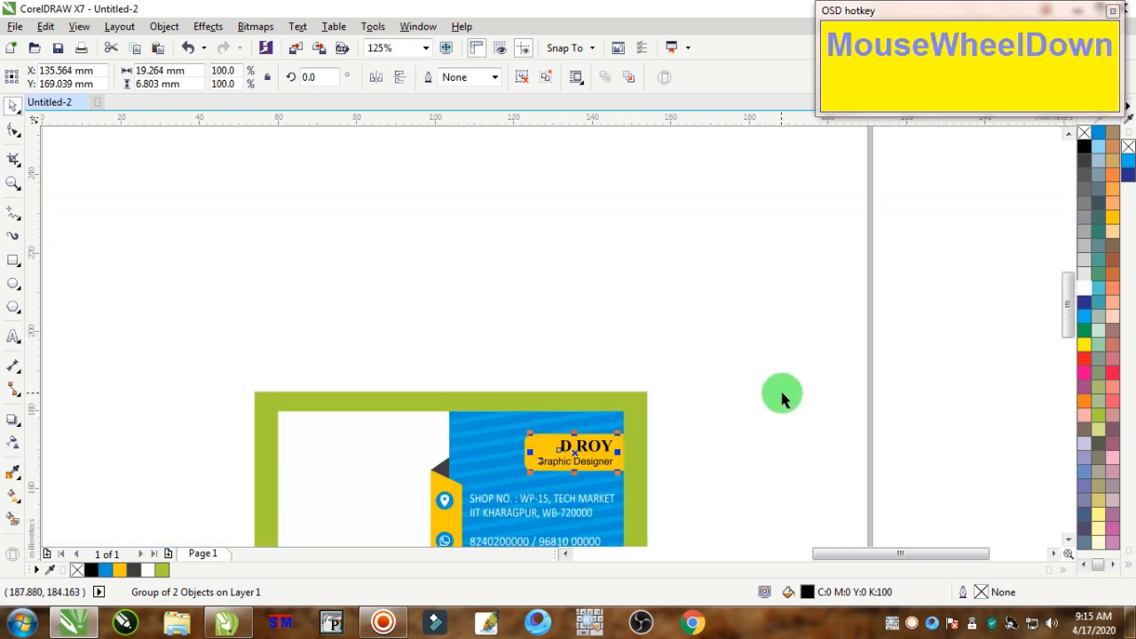
click(782, 399)
scroll(608, 487, down, 3)
click(1069, 539)
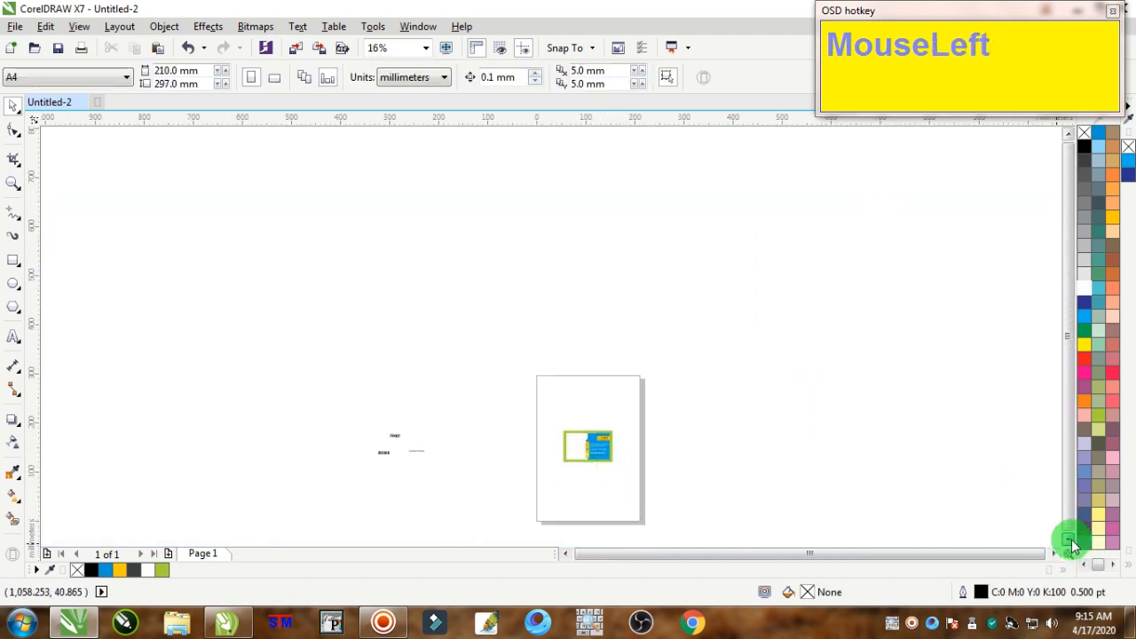
Move the three loose texts DESIGN, House and Designing & Education together from outside the page to beside the card
click(659, 373)
scroll(600, 373, up, 3)
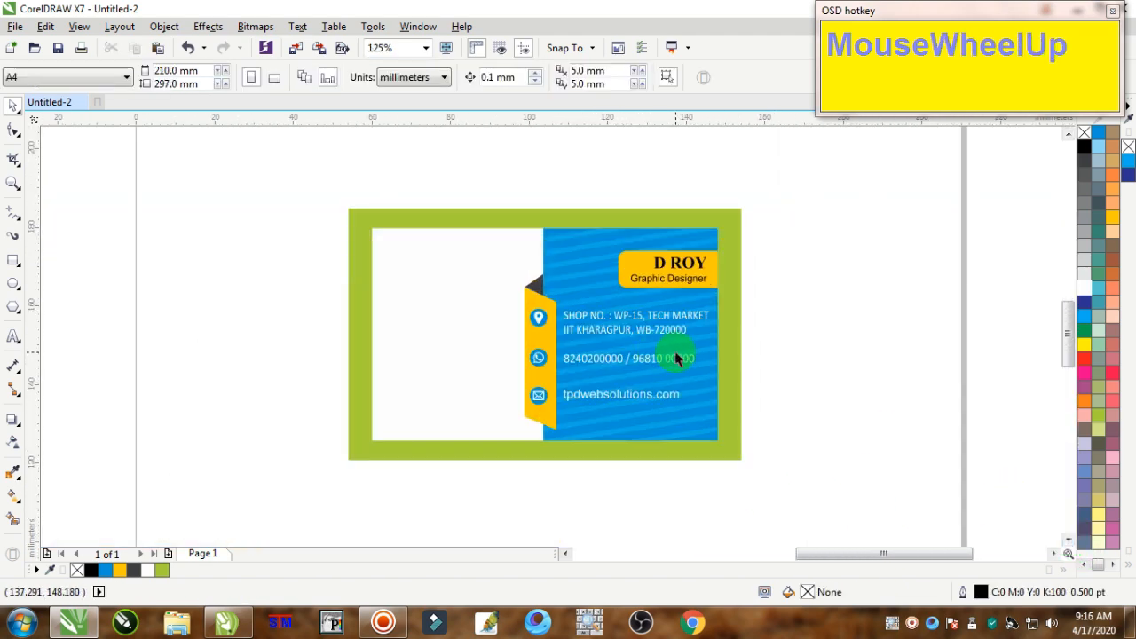
scroll(451, 329, down, 5)
drag(205, 256, 302, 354)
drag(220, 287, 389, 390)
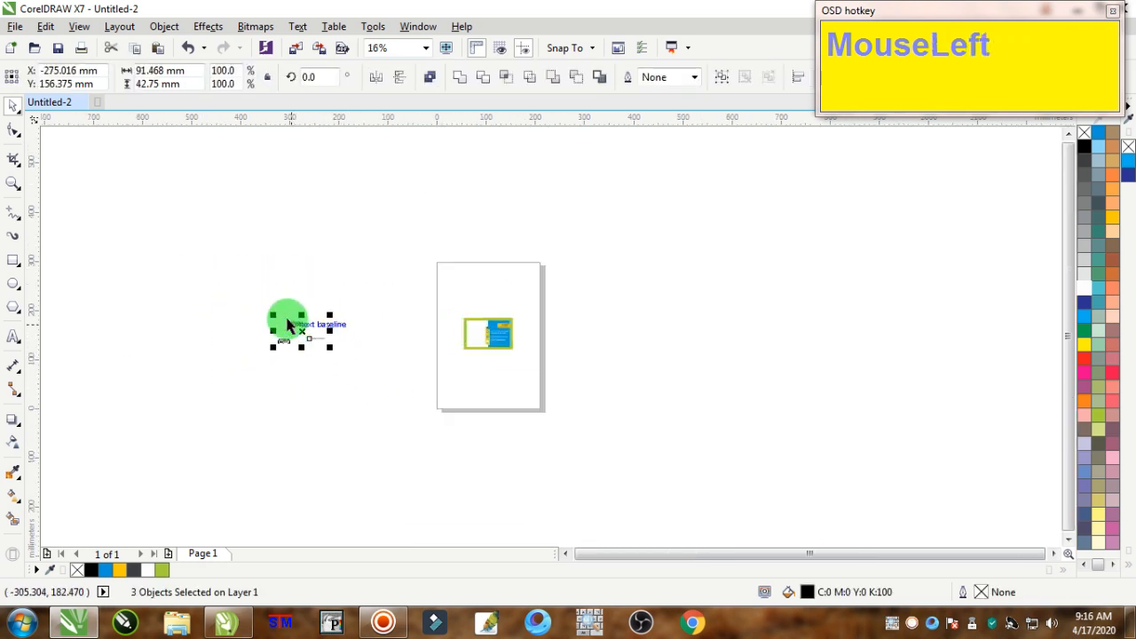
drag(295, 323, 464, 324)
scroll(413, 307, up, 3)
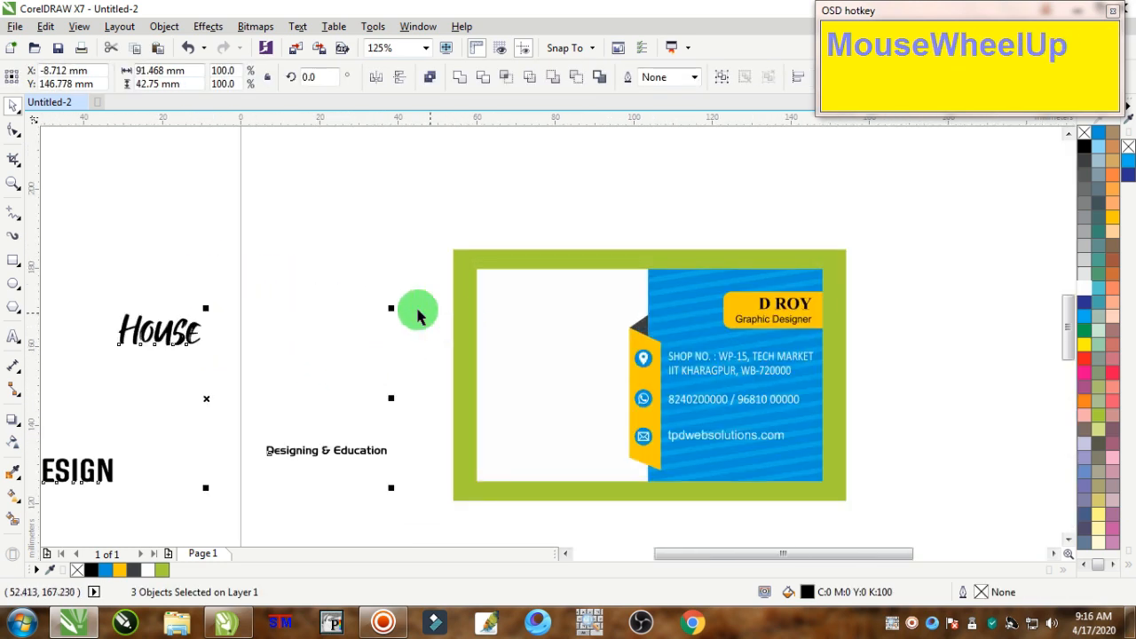
Place the DESIGN text on the card's white half with House beneath it, bringing both to the front
click(136, 453)
drag(109, 475, 585, 342)
click(190, 341)
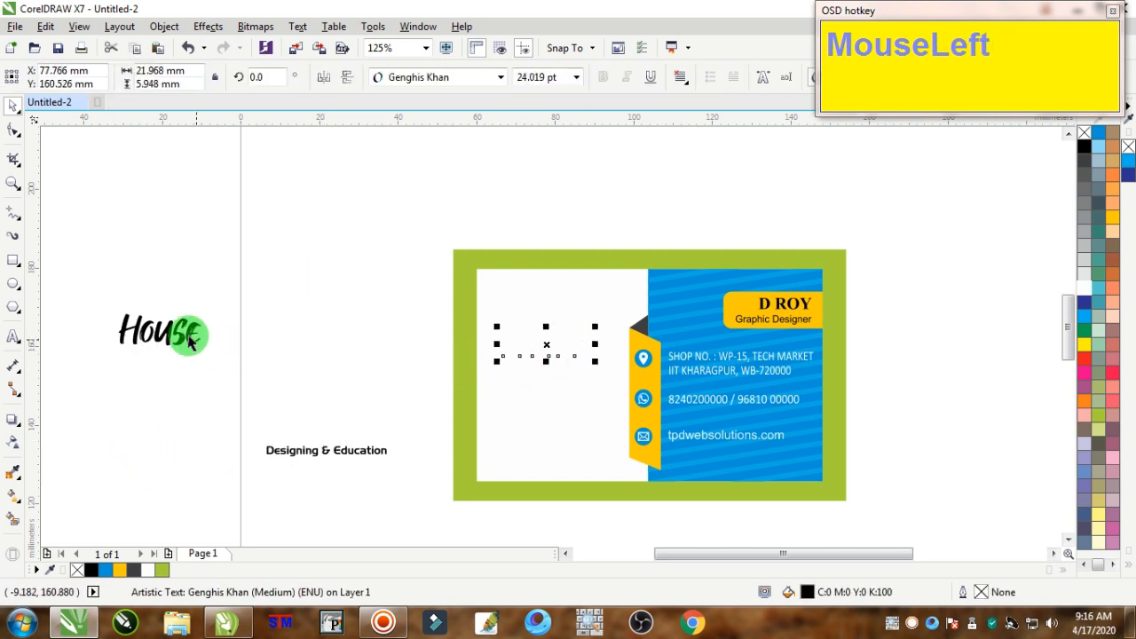
key(Home)
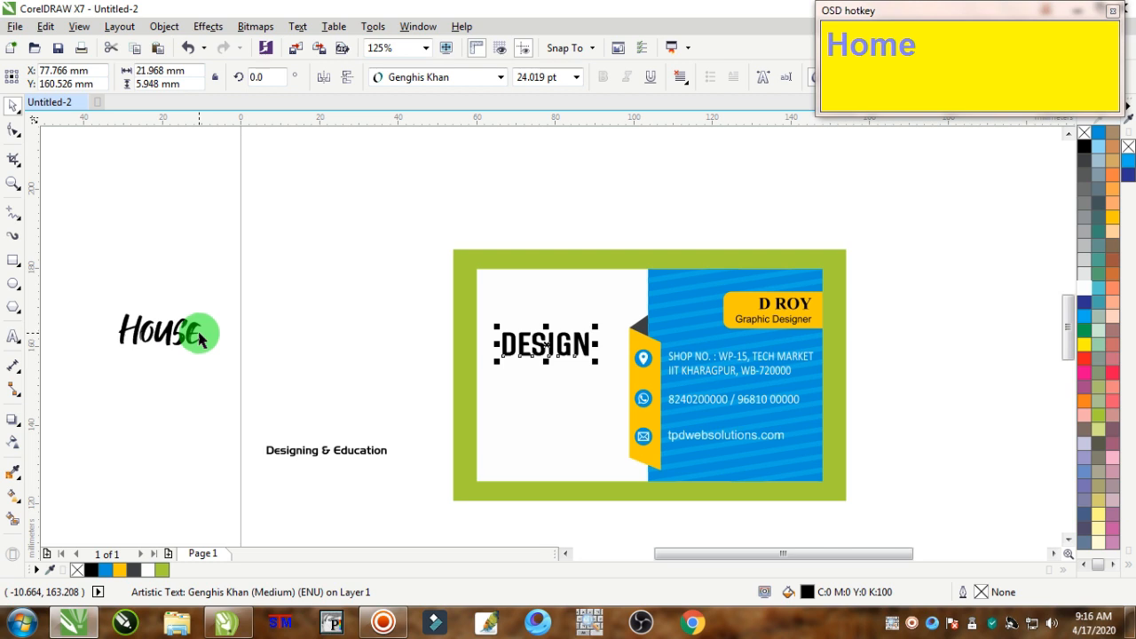
drag(190, 341, 578, 385)
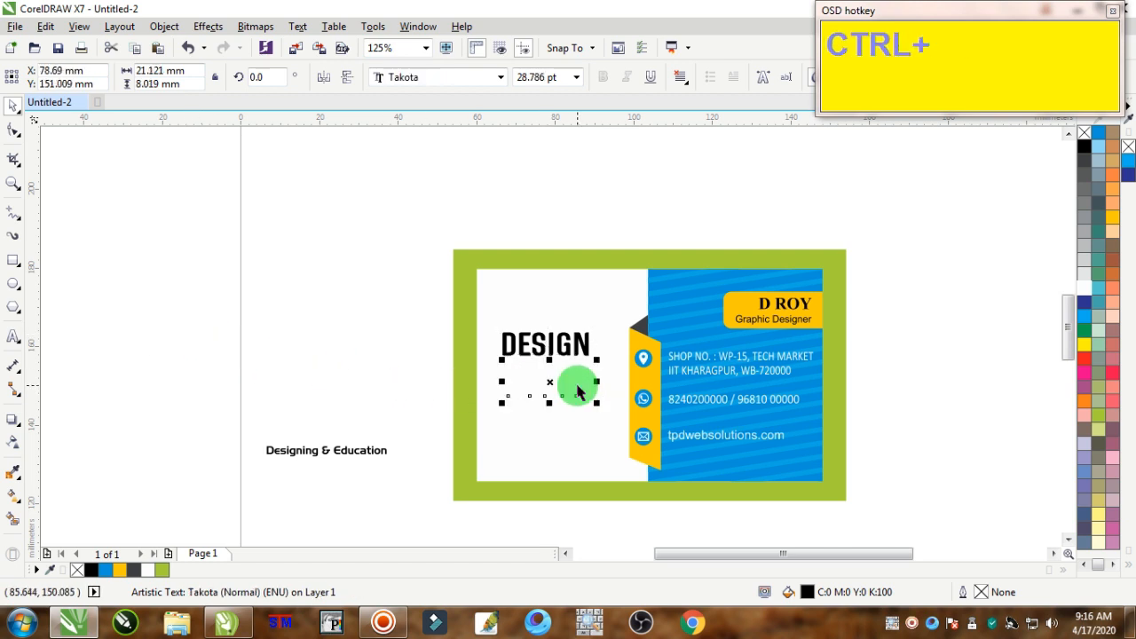
key(ctrl+Home)
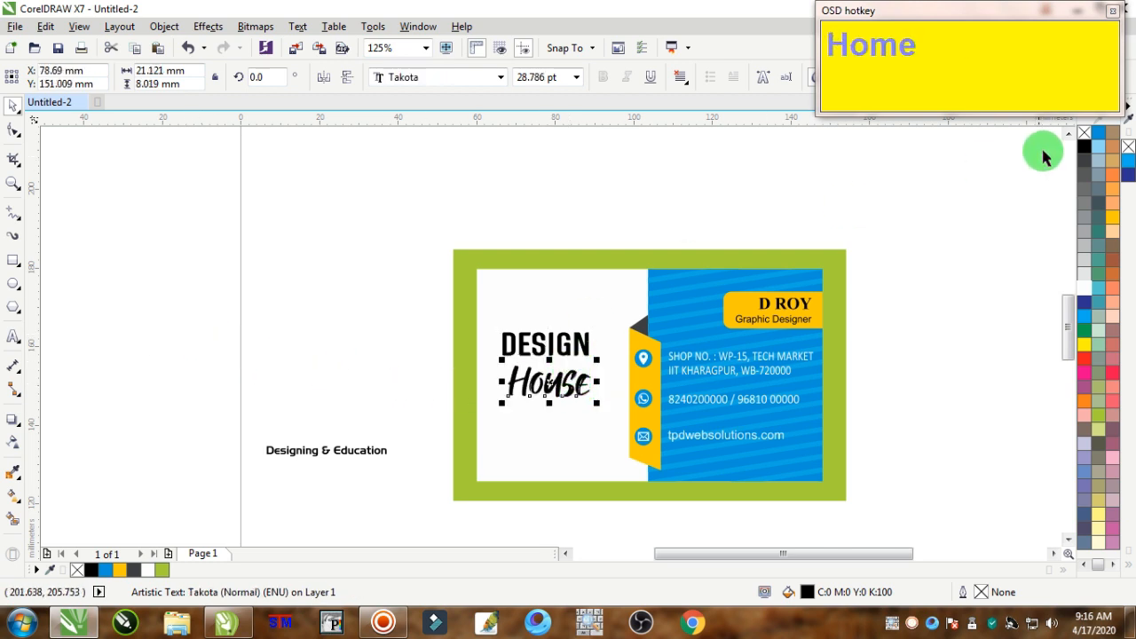
Fill the House text with blue C100 M20 and move it up and right to overlap DESIGN's lower edge
click(1099, 133)
scroll(583, 375, up, 2)
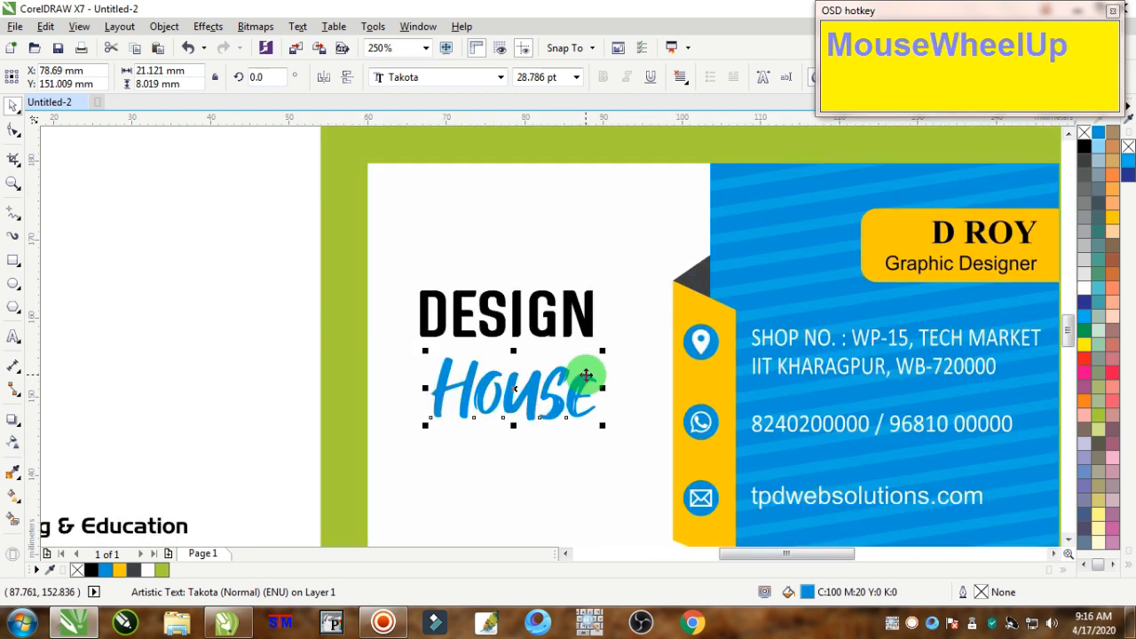
drag(524, 404, 571, 371)
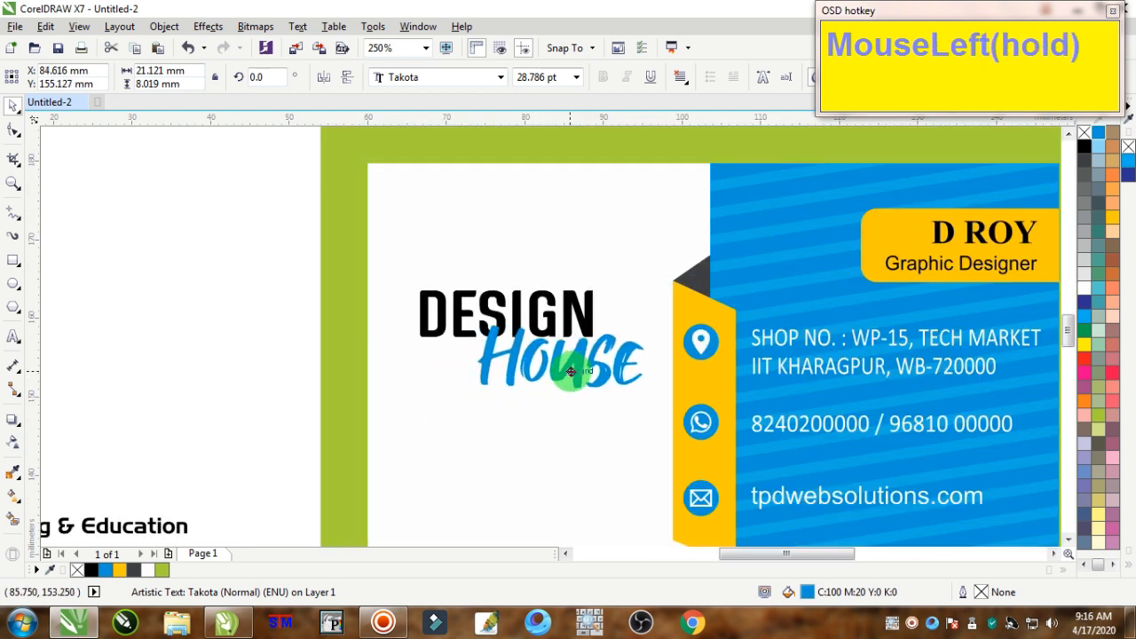
drag(571, 371, 571, 371)
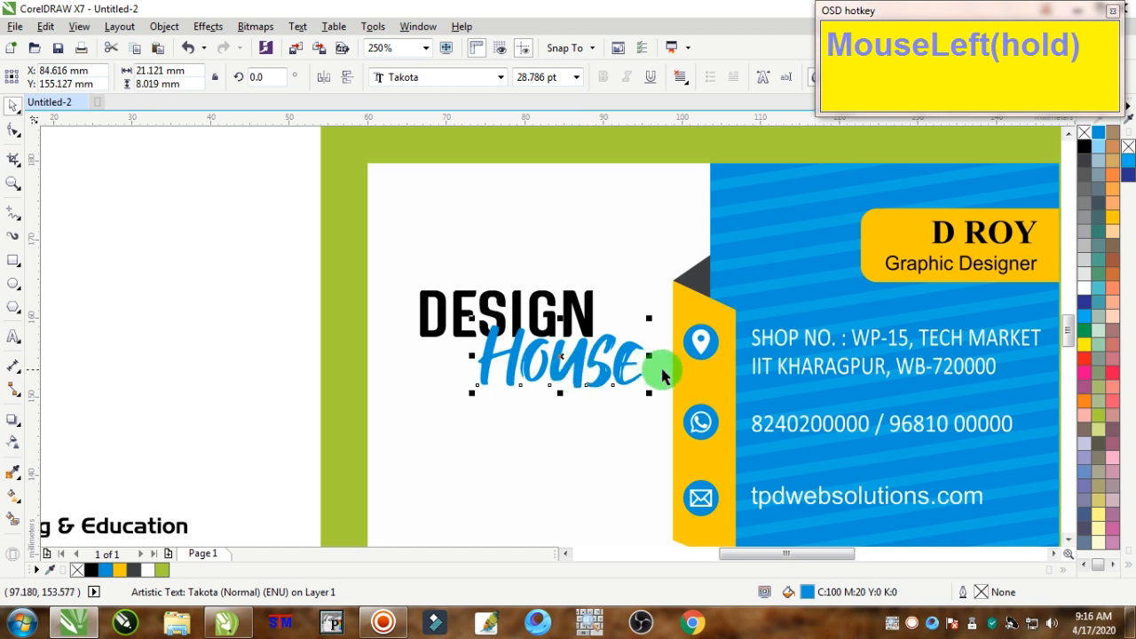
Group the DESIGN and House texts into one logo object
drag(228, 236, 657, 420)
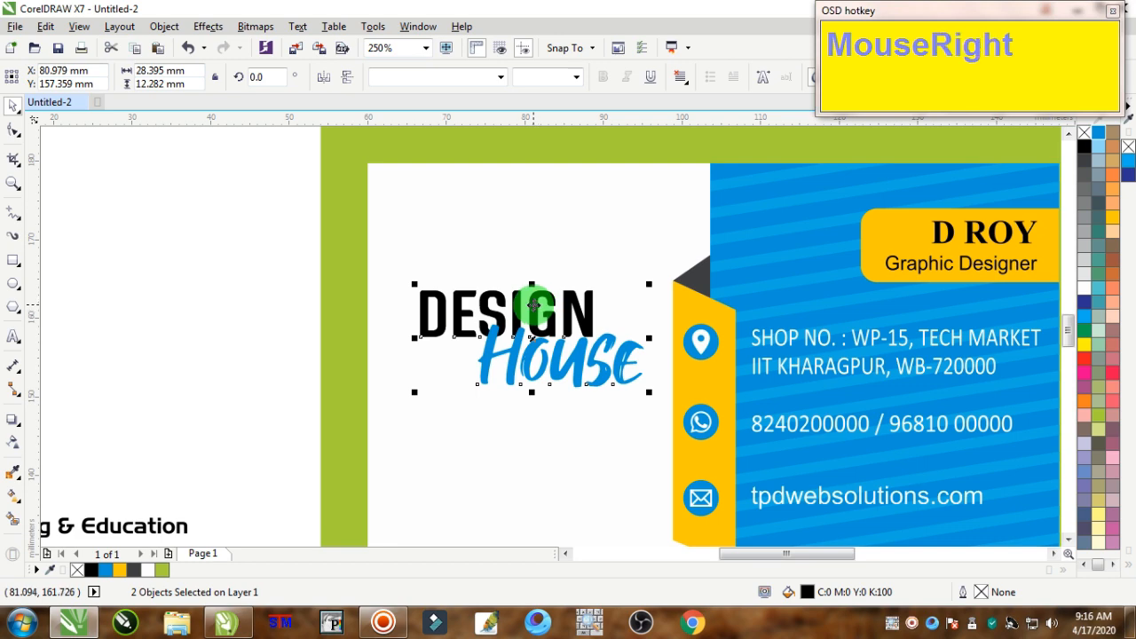
right_click(533, 305)
click(578, 322)
scroll(275, 442, down, 2)
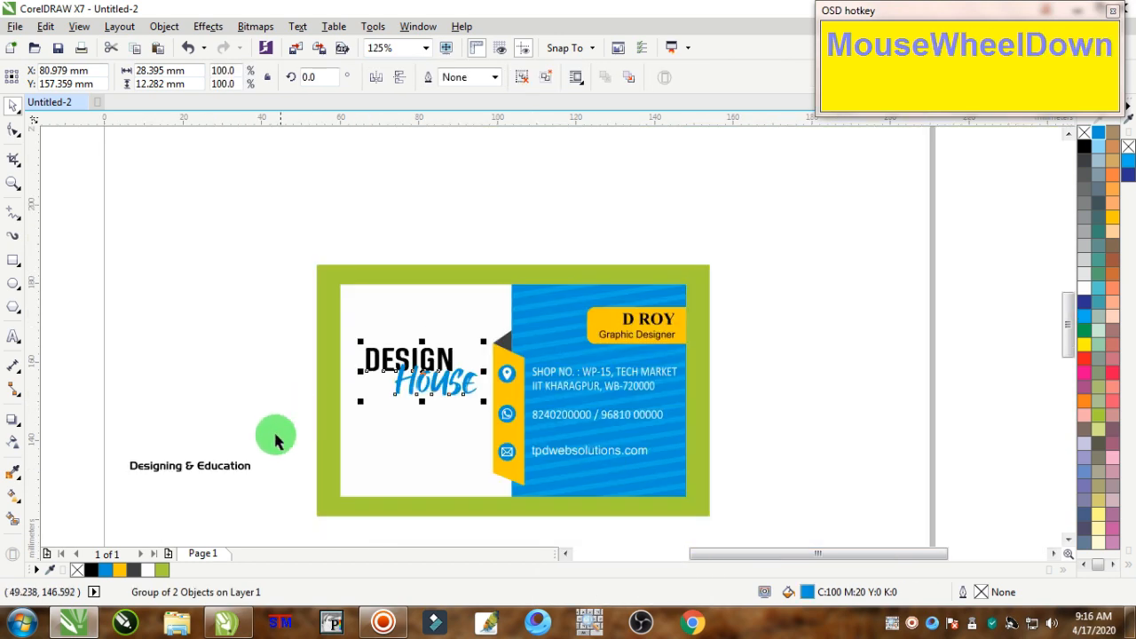
Move the Designing & Education tagline just below the logo and align their centres horizontally
drag(79, 434, 266, 497)
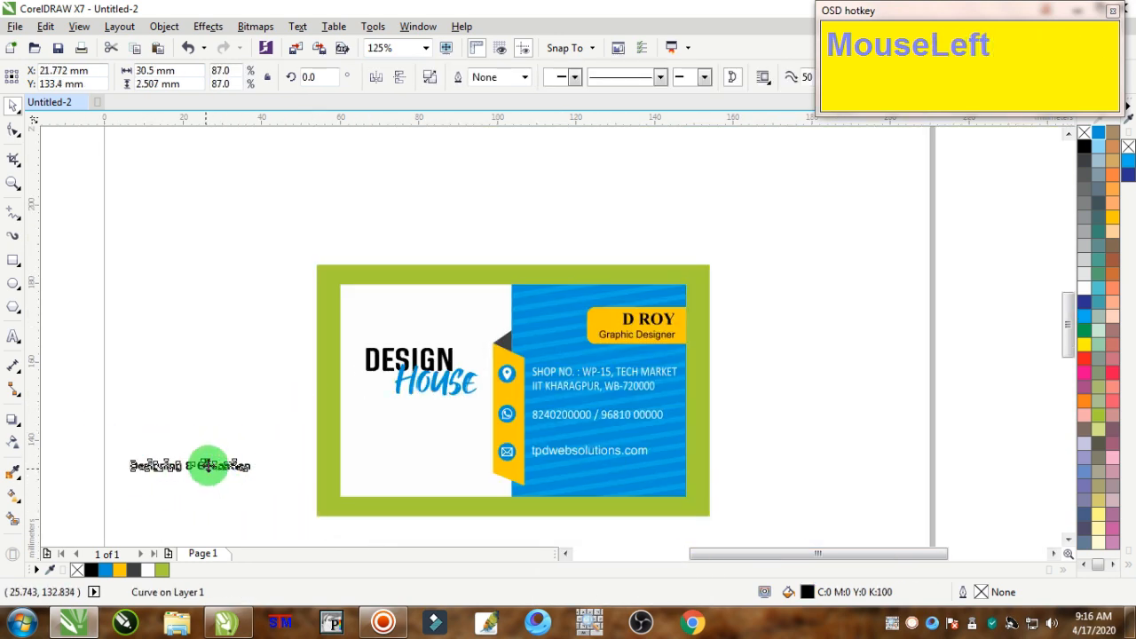
drag(208, 465, 435, 418)
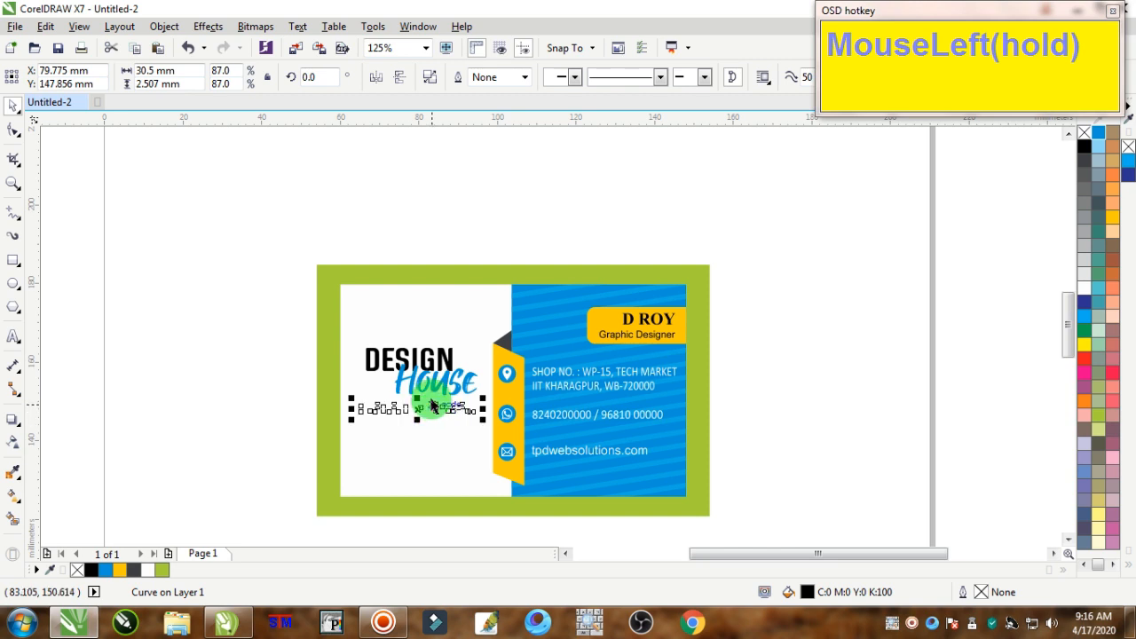
shift+click(412, 359)
key(shift+c)
Group the logo with its tagline and shift the group about 0.7 mm left on the white half
drag(253, 296, 499, 428)
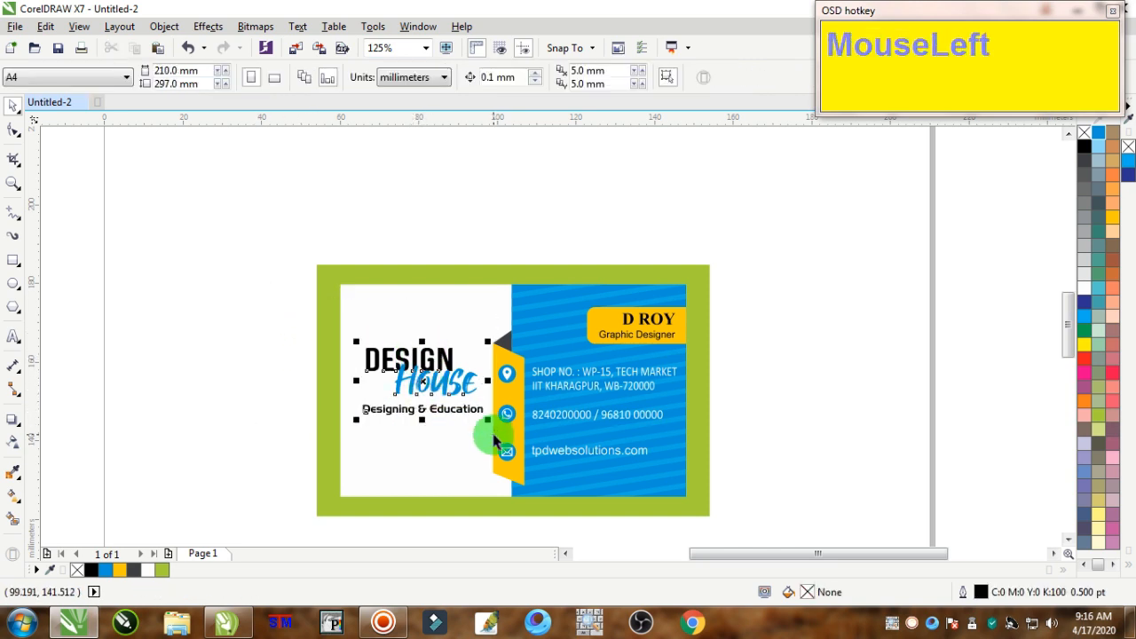
key(ctrl+g)
scroll(408, 410, up, 2)
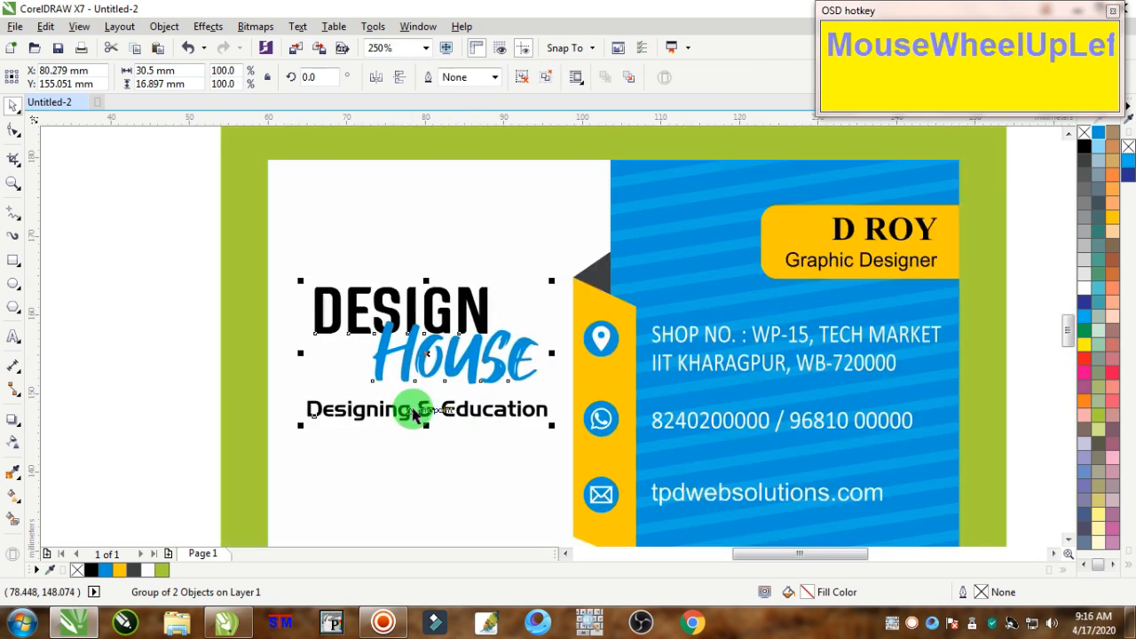
scroll(410, 410, down, 2)
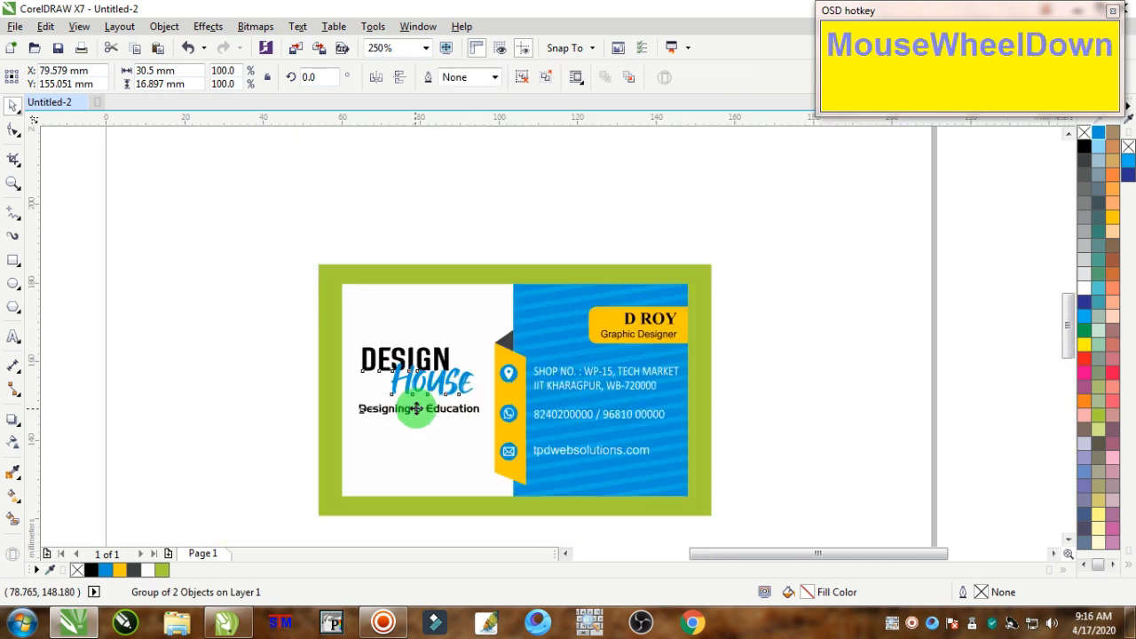
shift+click(443, 325)
click(855, 278)
Draw a square about 1.75 mm wide above DESIGN, rotate it 45°, fill it black and remove its outline
scroll(433, 337, up, 4)
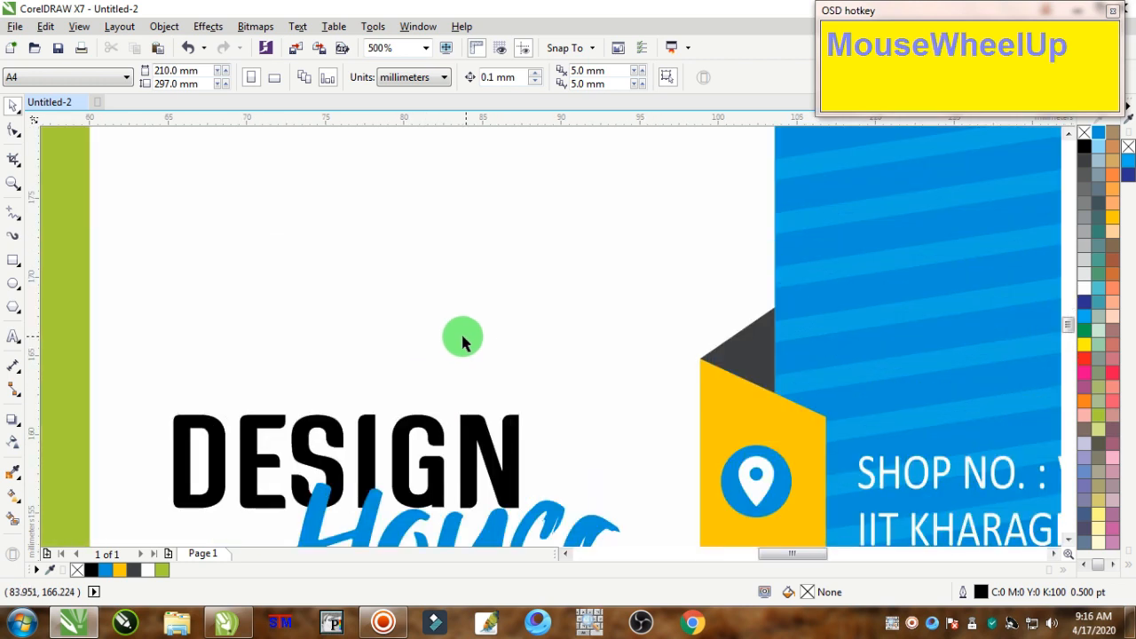
click(14, 261)
drag(271, 308, 298, 335)
click(313, 75)
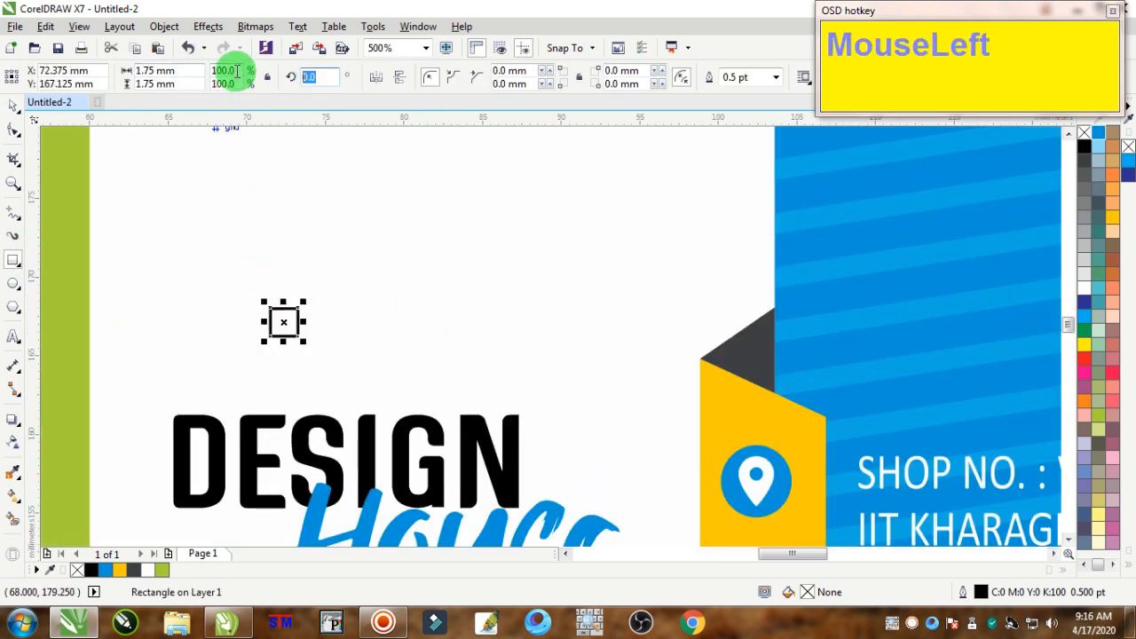
text(45)
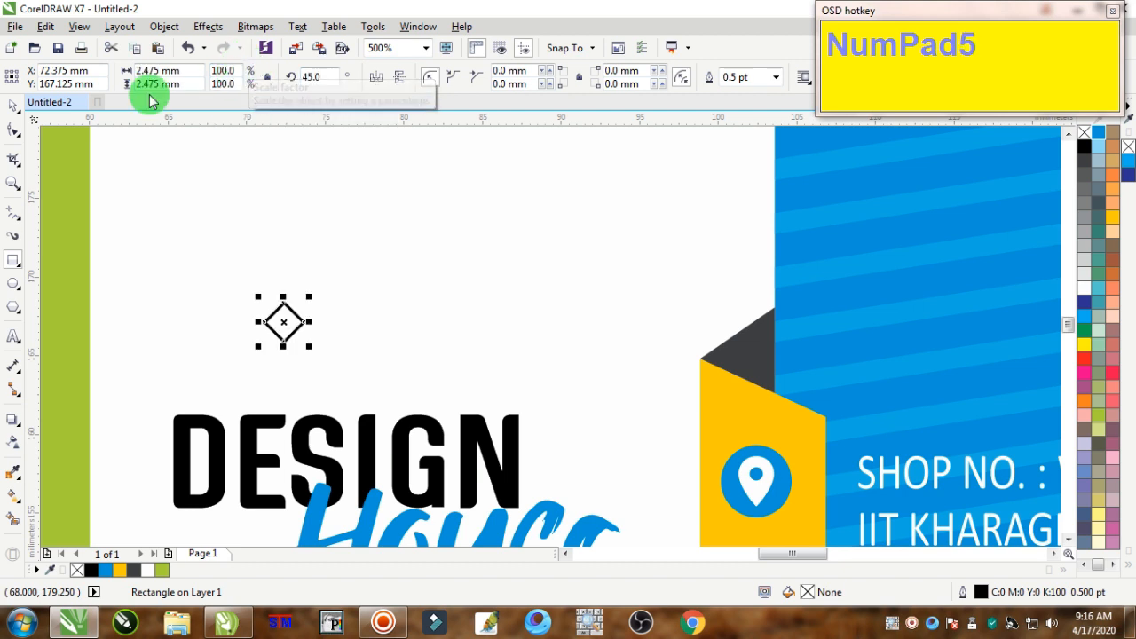
click(13, 104)
click(1083, 147)
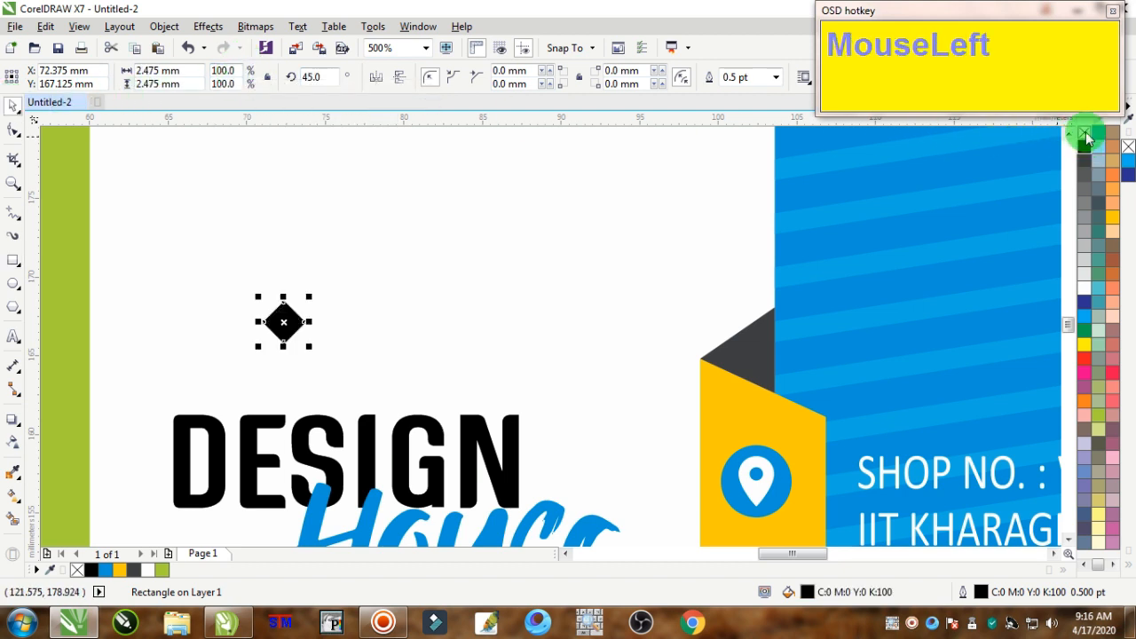
right_click(1084, 132)
Duplicate the black diamond to overlap its right side, fill the copy cyan, and nudge it 0.1 mm up and 0.3 mm left
scroll(292, 317, up, 4)
drag(261, 323, 353, 337)
right_click(354, 337)
click(1084, 317)
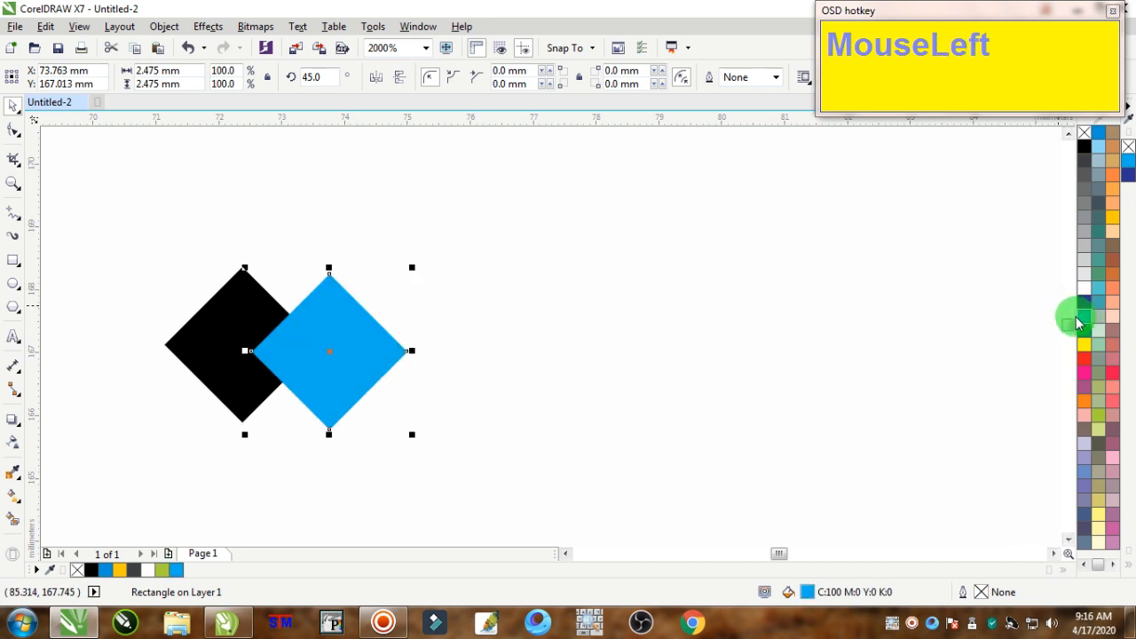
key(Up)
key(Left)
key(Left)
key(Left)
Align the two diamonds' centres vertically and group them, enlarged to about 4.8 × 3.4 mm just above DESIGN
scroll(367, 366, down, 4)
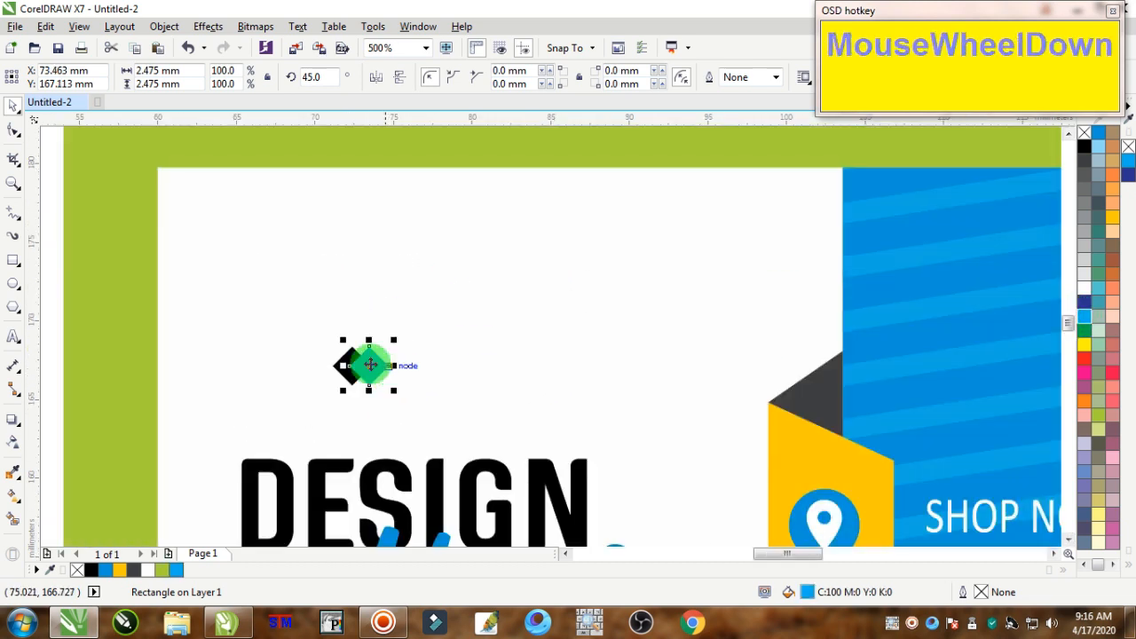
scroll(154, 310, down, 1)
drag(77, 287, 325, 373)
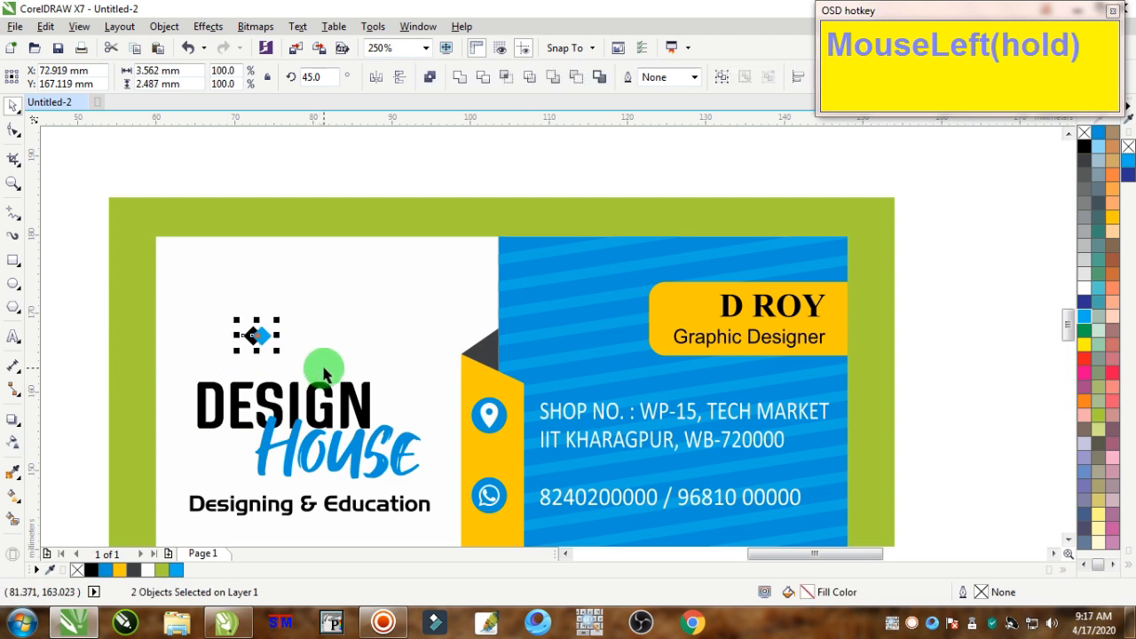
key(e)
drag(277, 323, 278, 404)
key(ctrl+g)
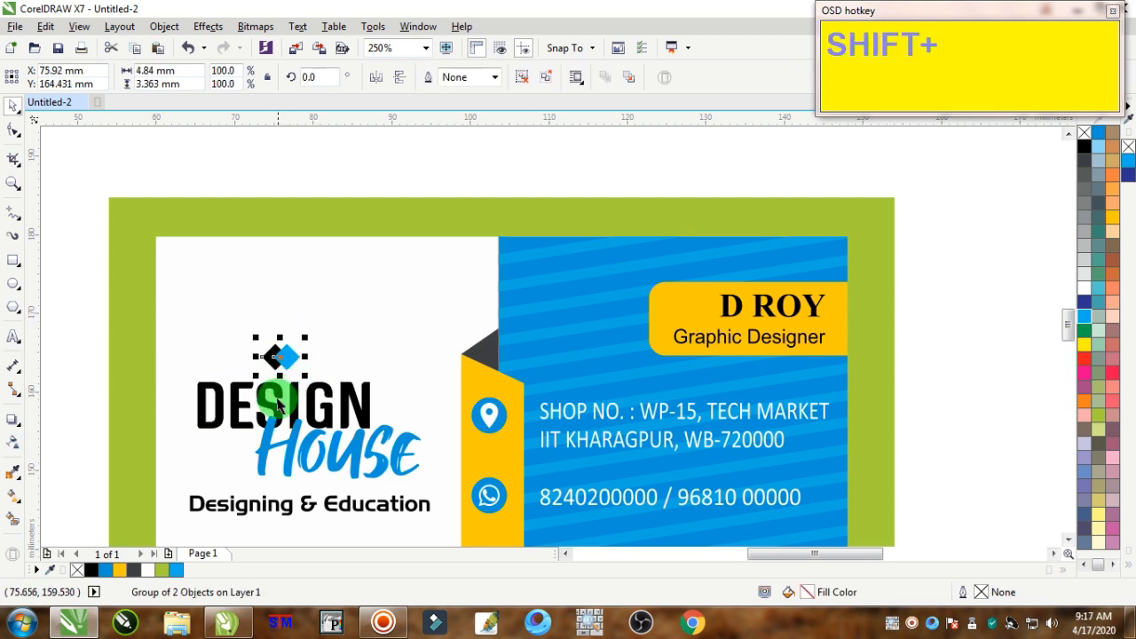
Centre the diamond group above the word DESIGN, raising it about 0.9 mm to leave a small gap
shift+click(278, 403)
scroll(278, 404, down, 3)
drag(190, 317, 302, 406)
scroll(266, 415, up, 3)
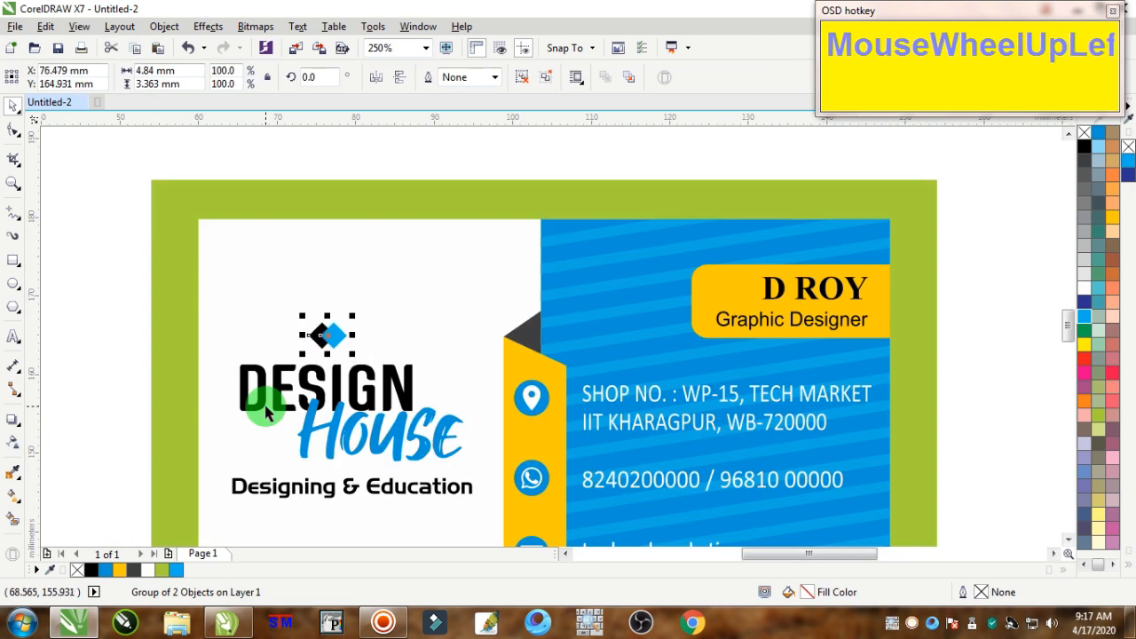
key(Left)
key(Up)
scroll(335, 358, down, 1)
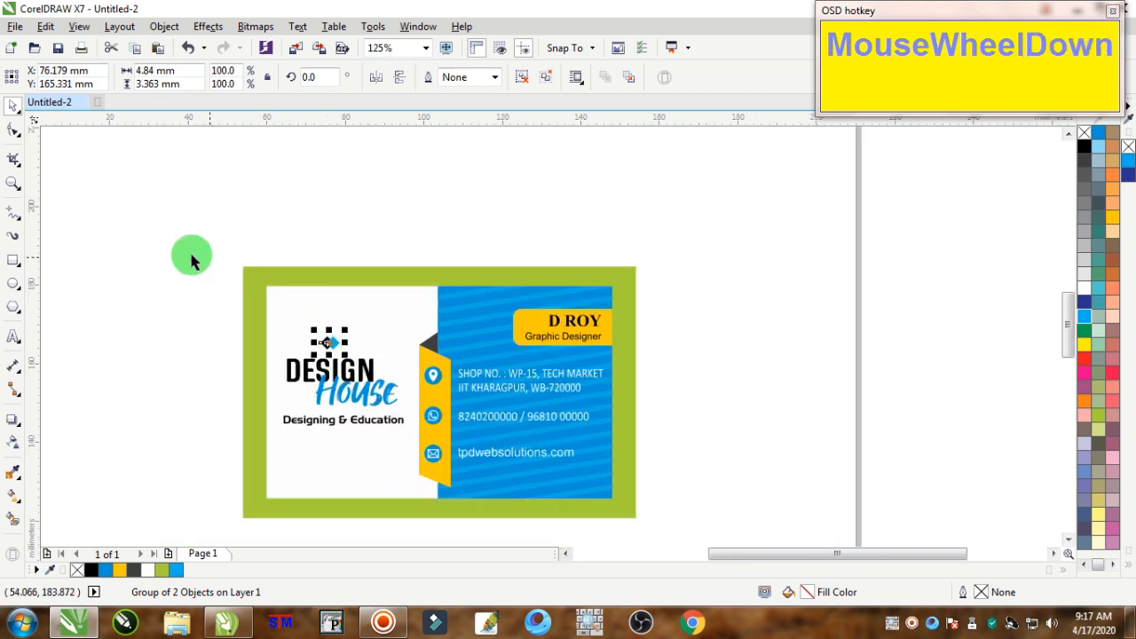
Change the fill of the green backdrop rectangle behind the card to medium grey
click(190, 254)
scroll(363, 417, down, 1)
scroll(375, 435, up, 1)
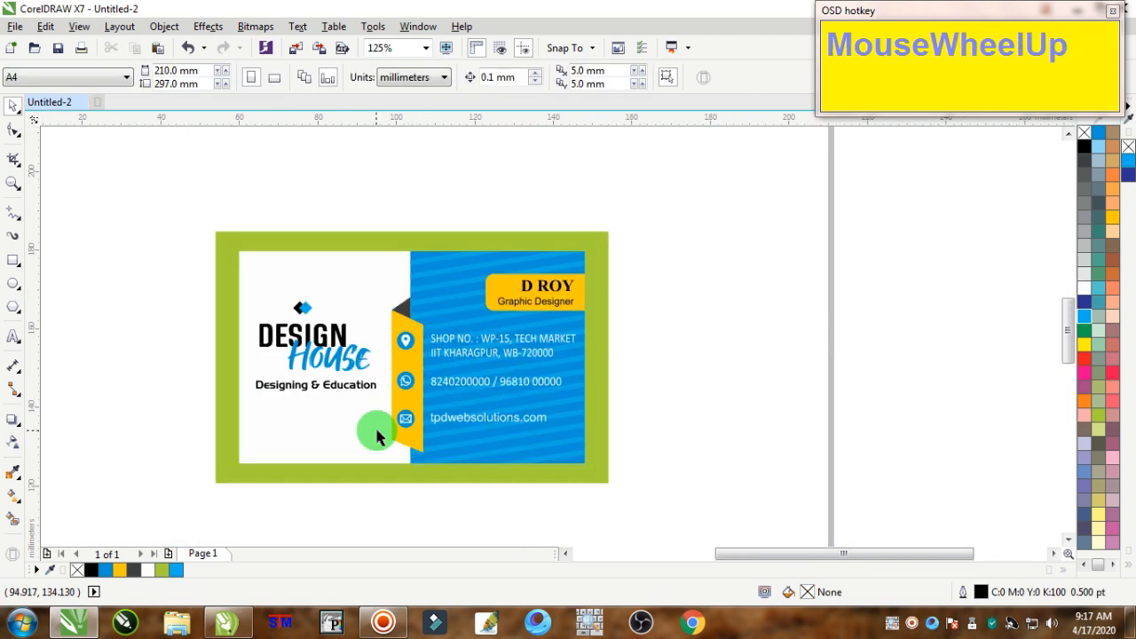
ctrl+click(553, 243)
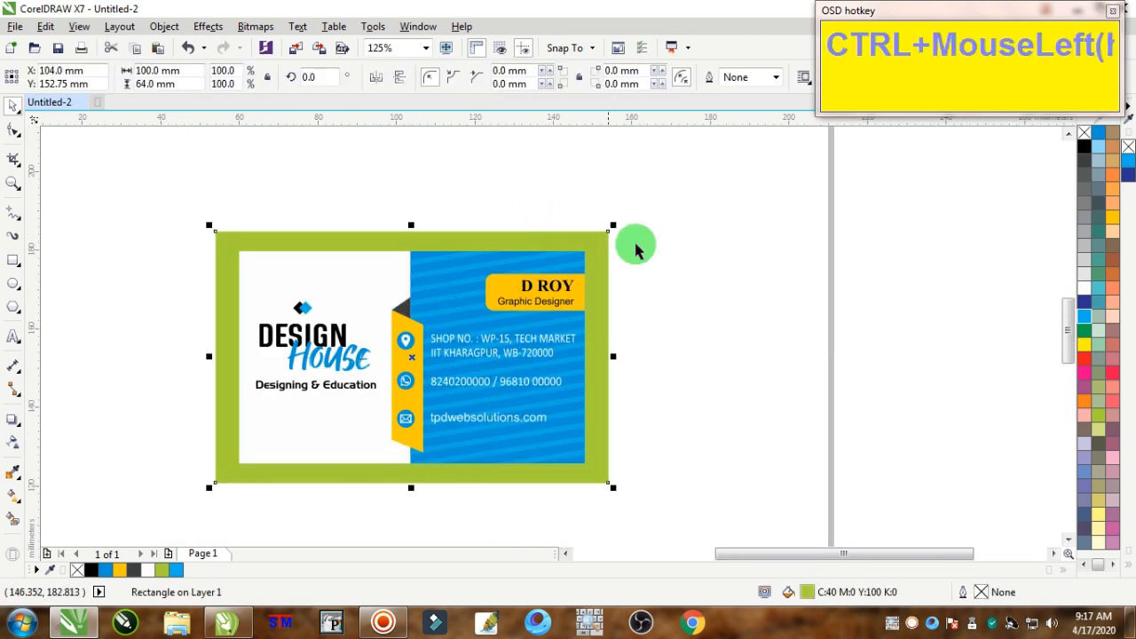
click(1083, 230)
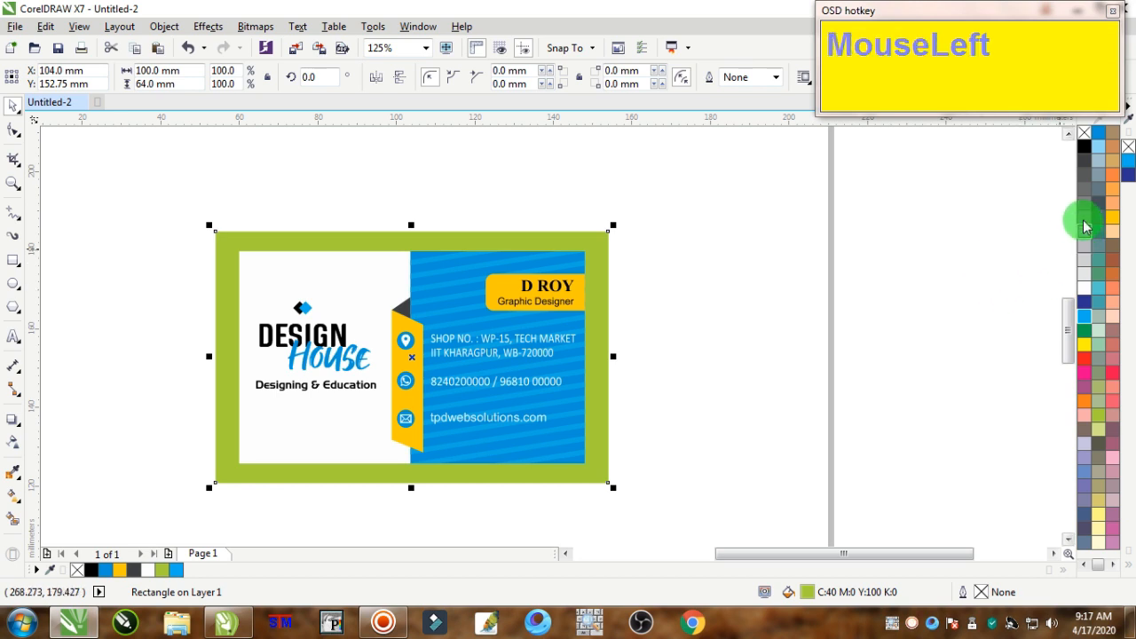
click(821, 286)
click(14, 182)
drag(190, 215, 635, 492)
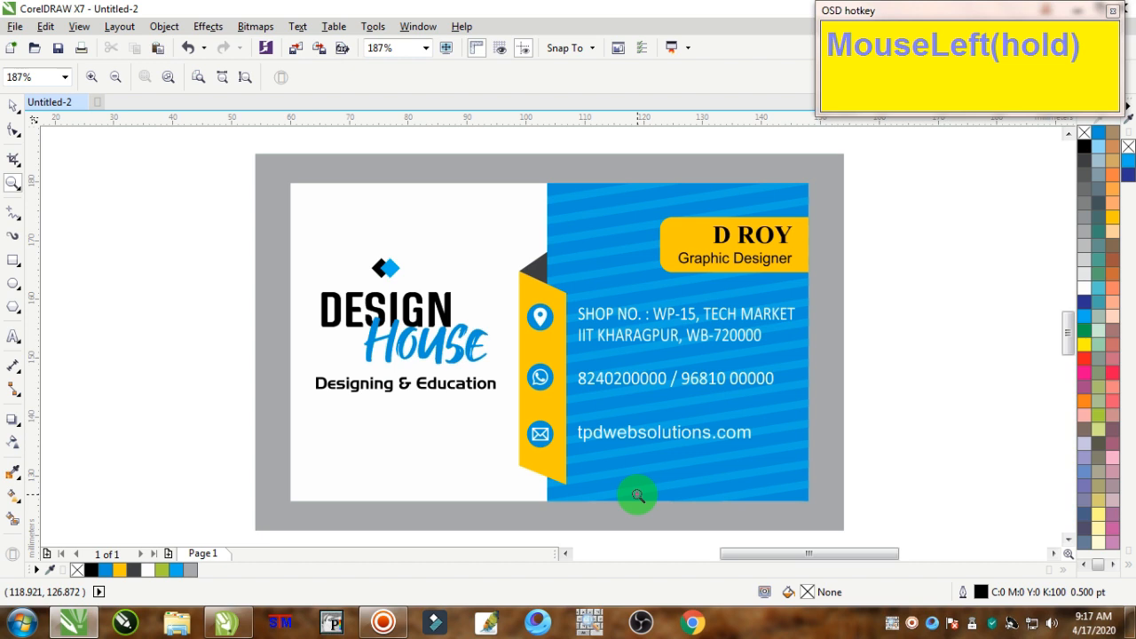
click(13, 107)
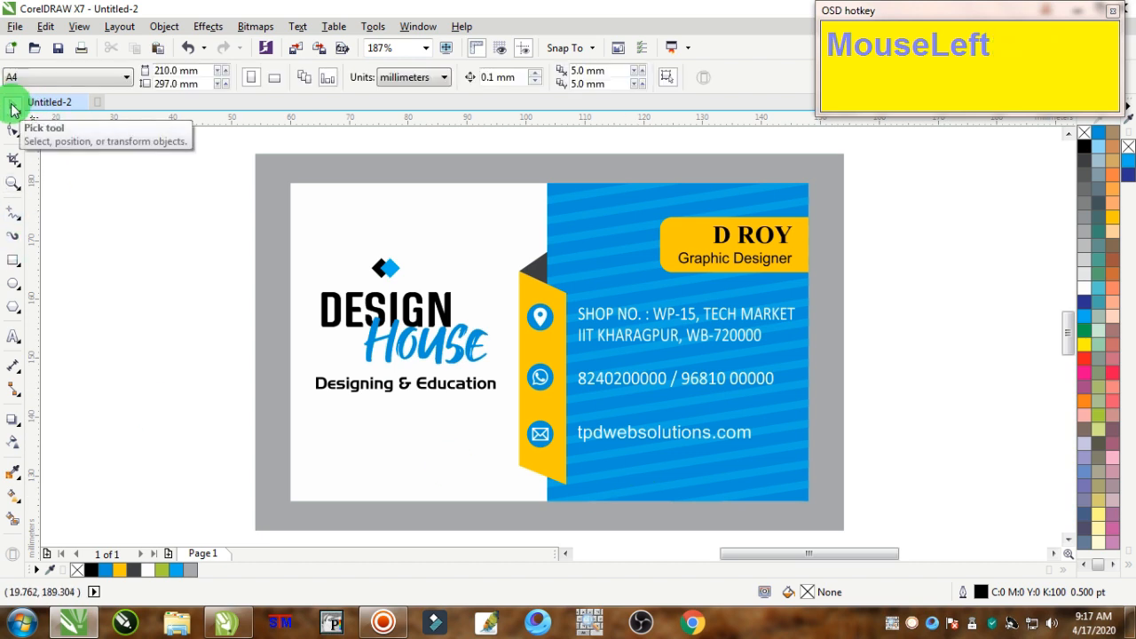